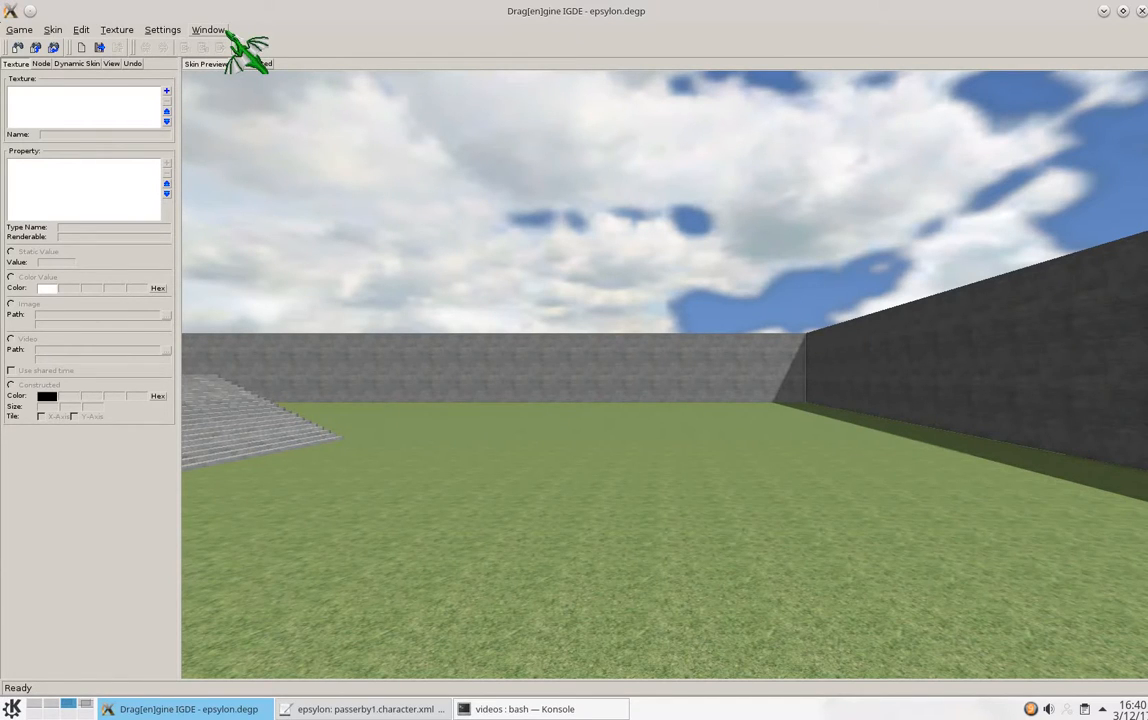
In the Skin Editor, open the skin jacket.deskin from /epsylon/models/actor/human01/jacket01.
click(212, 30)
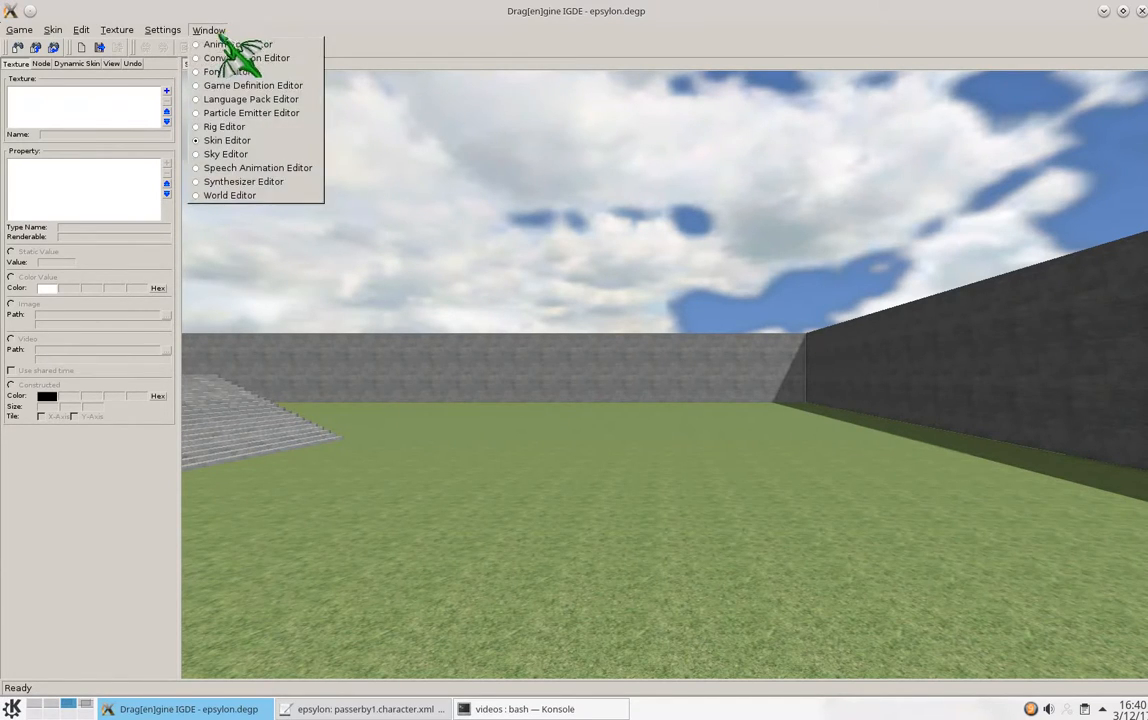
click(228, 141)
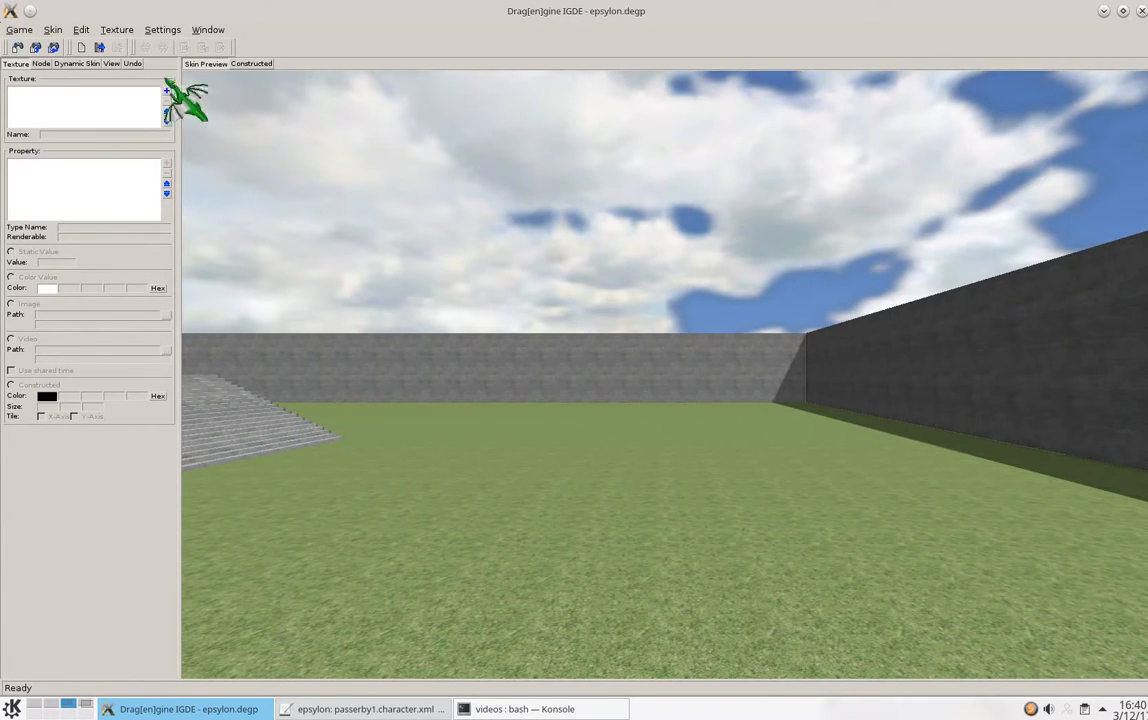
click(54, 30)
click(68, 74)
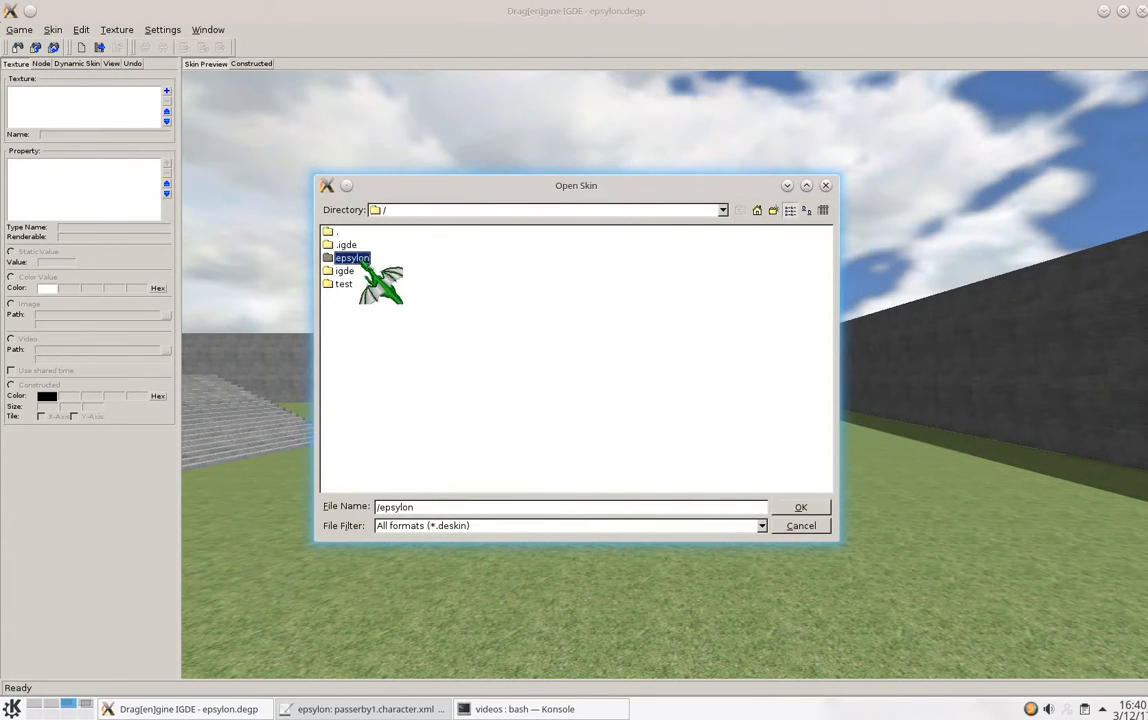
double_click(352, 258)
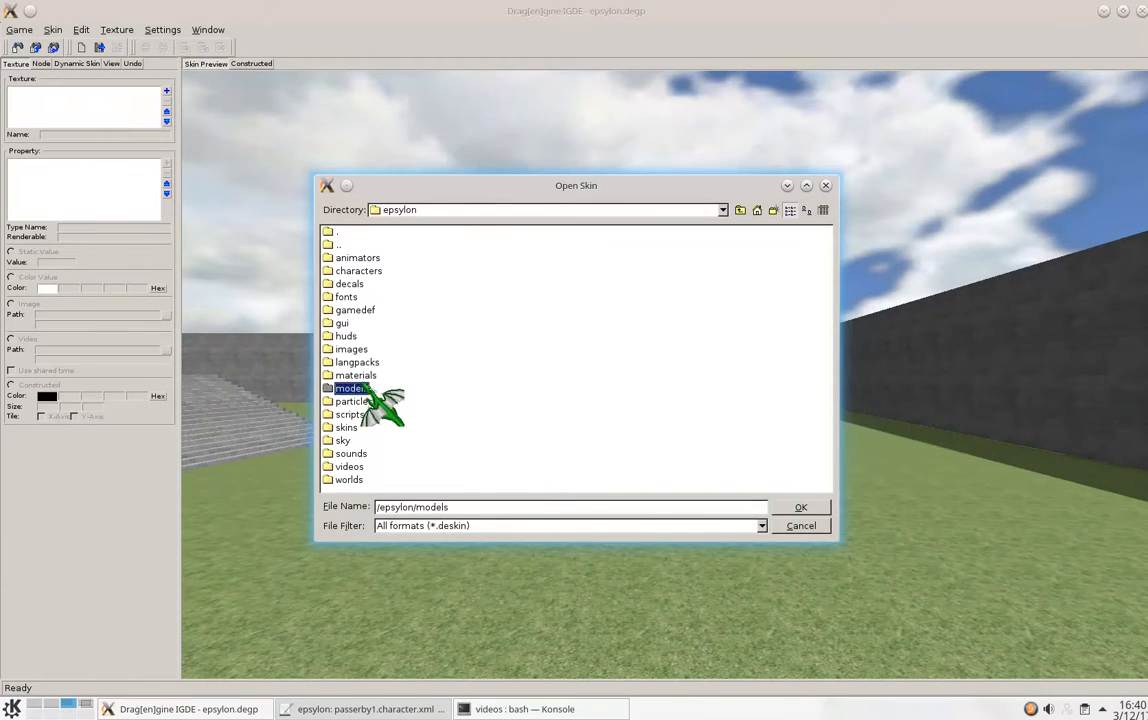
double_click(360, 389)
double_click(356, 258)
click(368, 259)
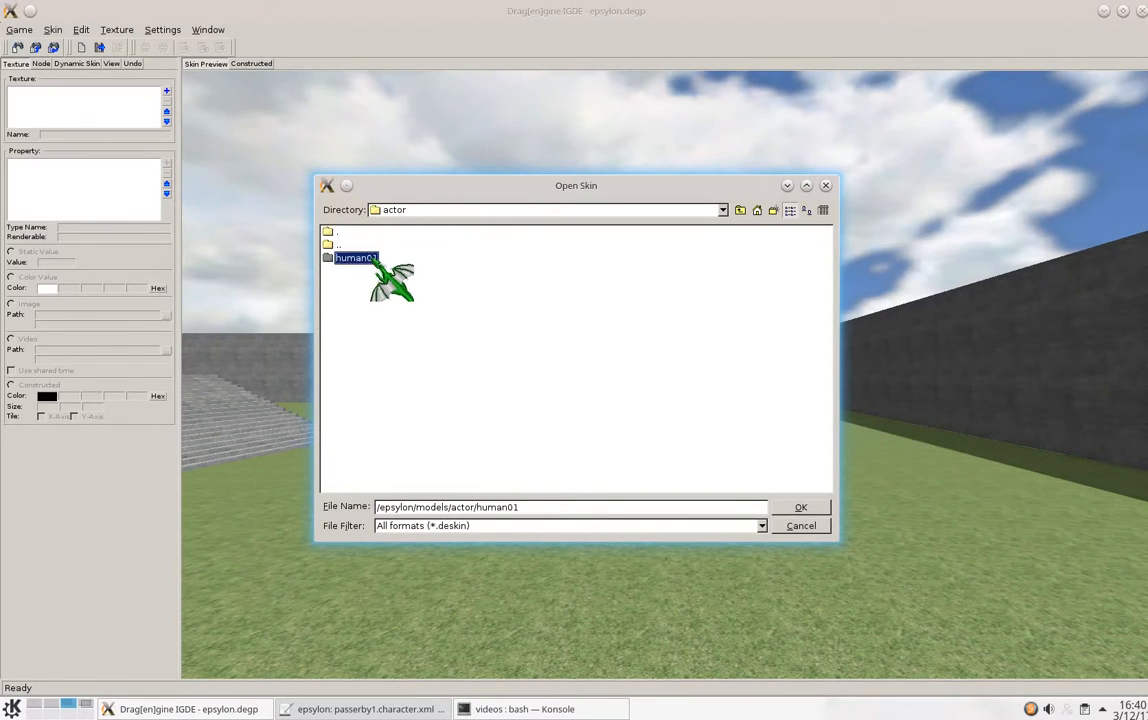
double_click(370, 259)
click(353, 271)
double_click(353, 271)
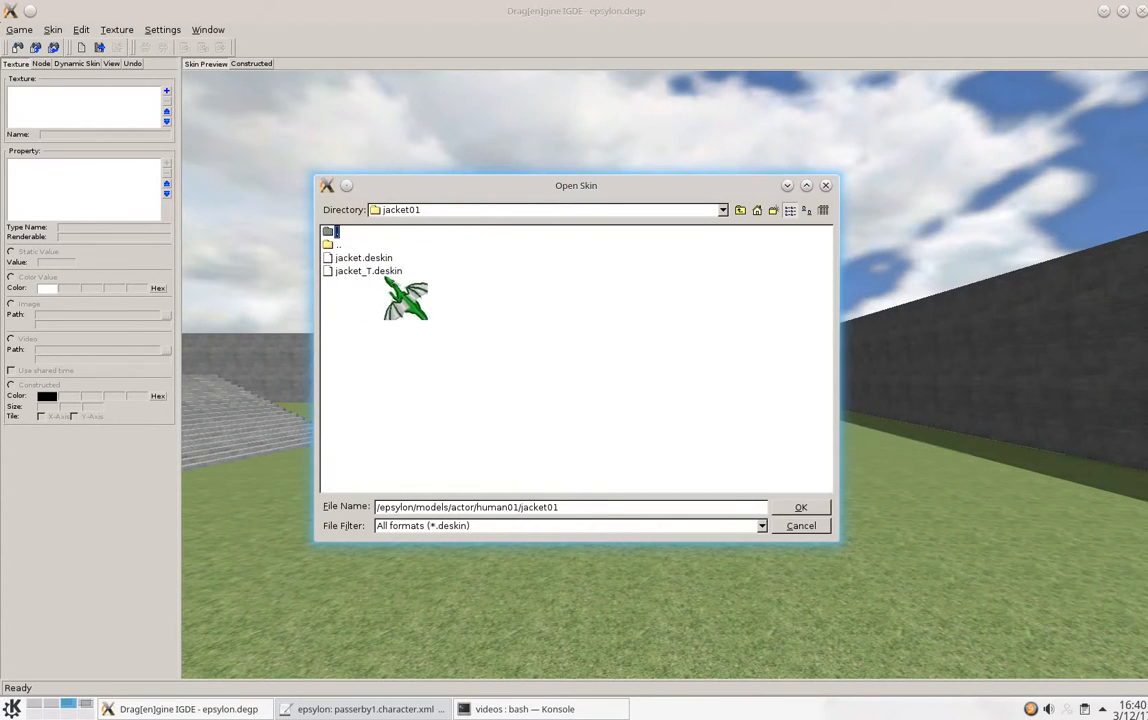
click(363, 258)
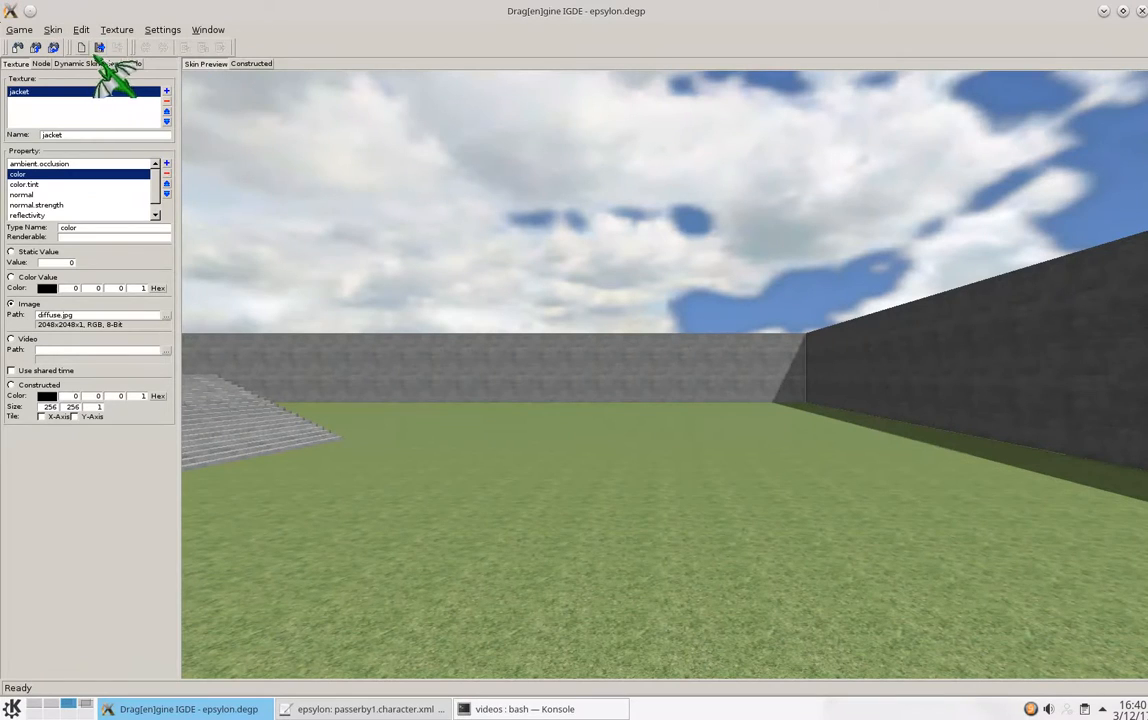
Set the preview model to actor.demodel from /epsylon/models/actor/human01 and view the jacket from behind.
click(111, 63)
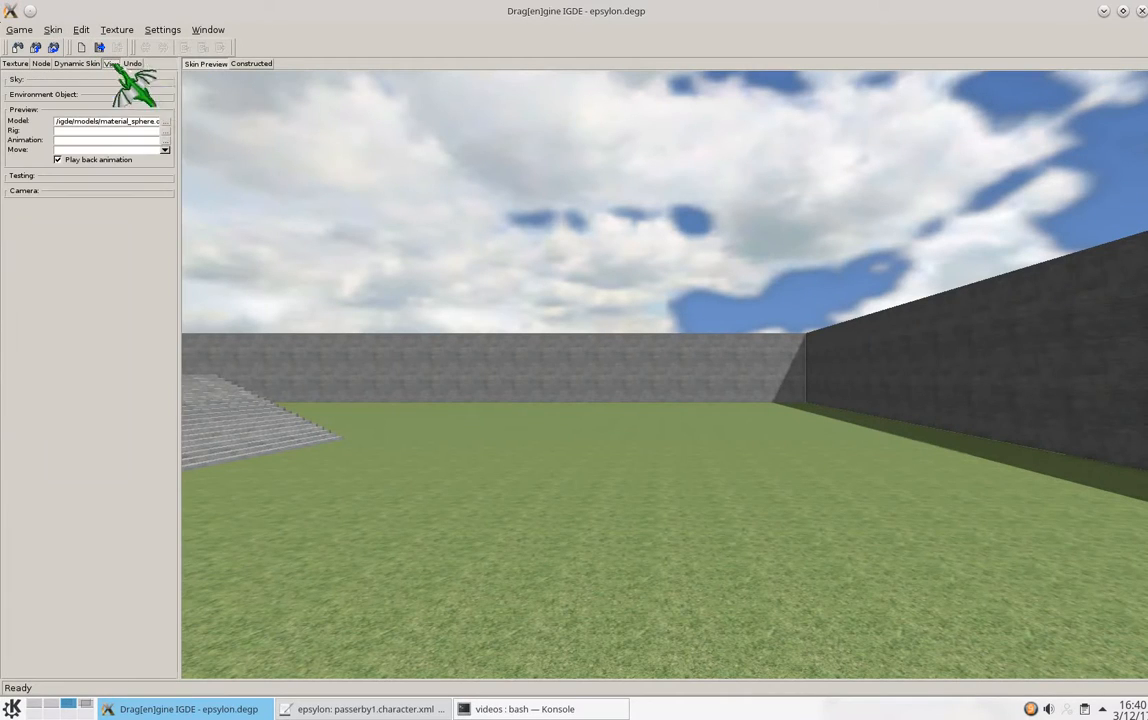
click(165, 121)
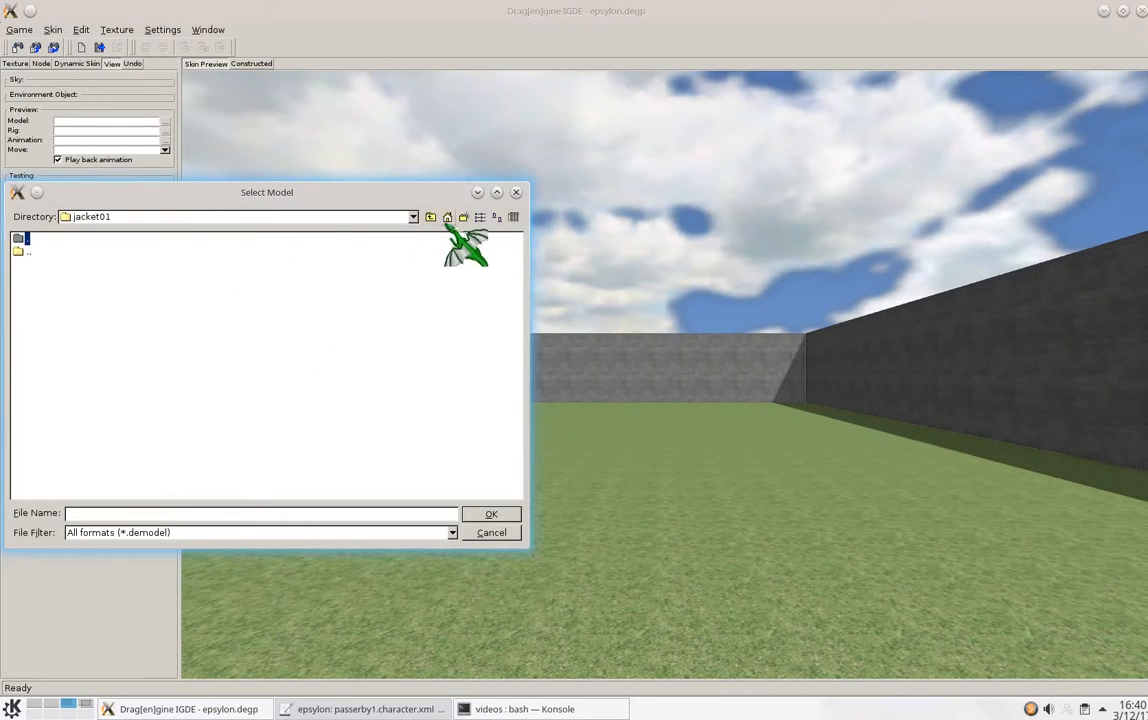
click(430, 217)
double_click(67, 330)
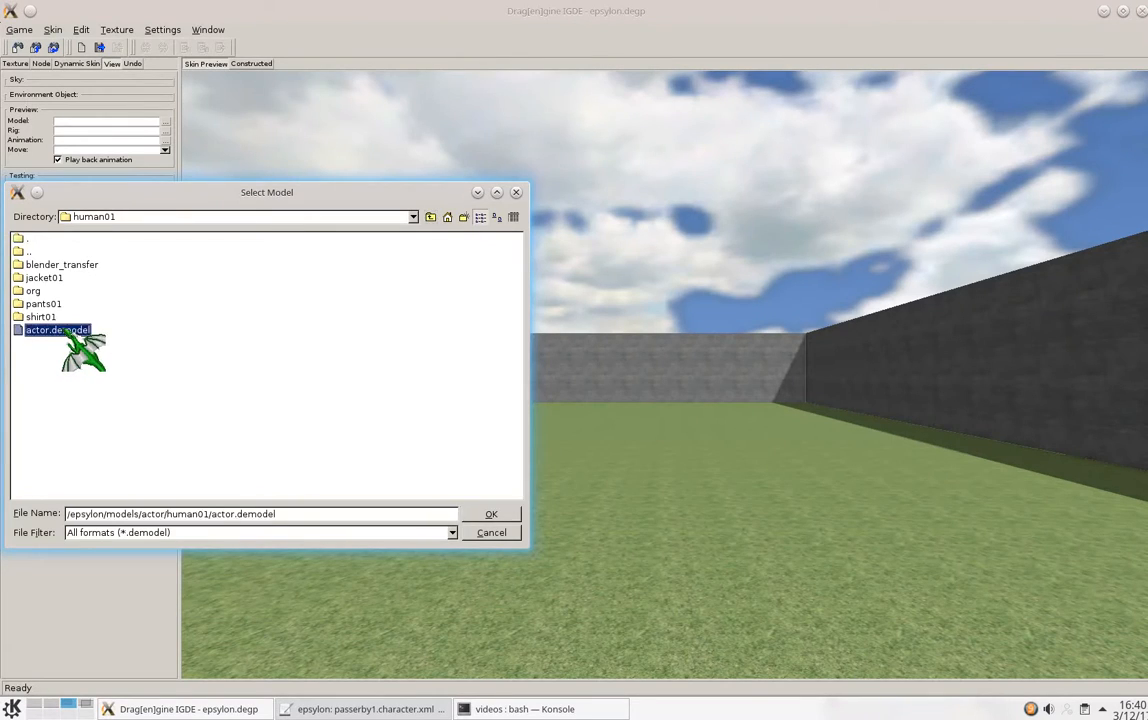
right_drag(727, 452, 100, 88)
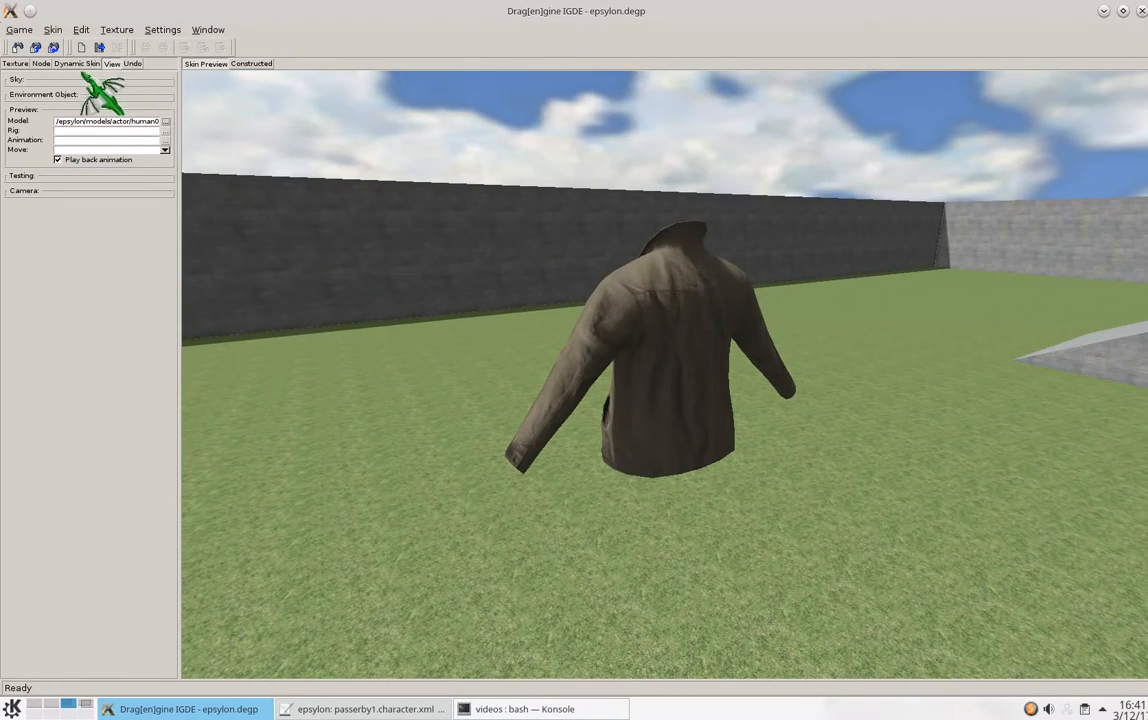
Change the sun light's orientation in the preview sky so that the back of the jacket is lit.
click(88, 79)
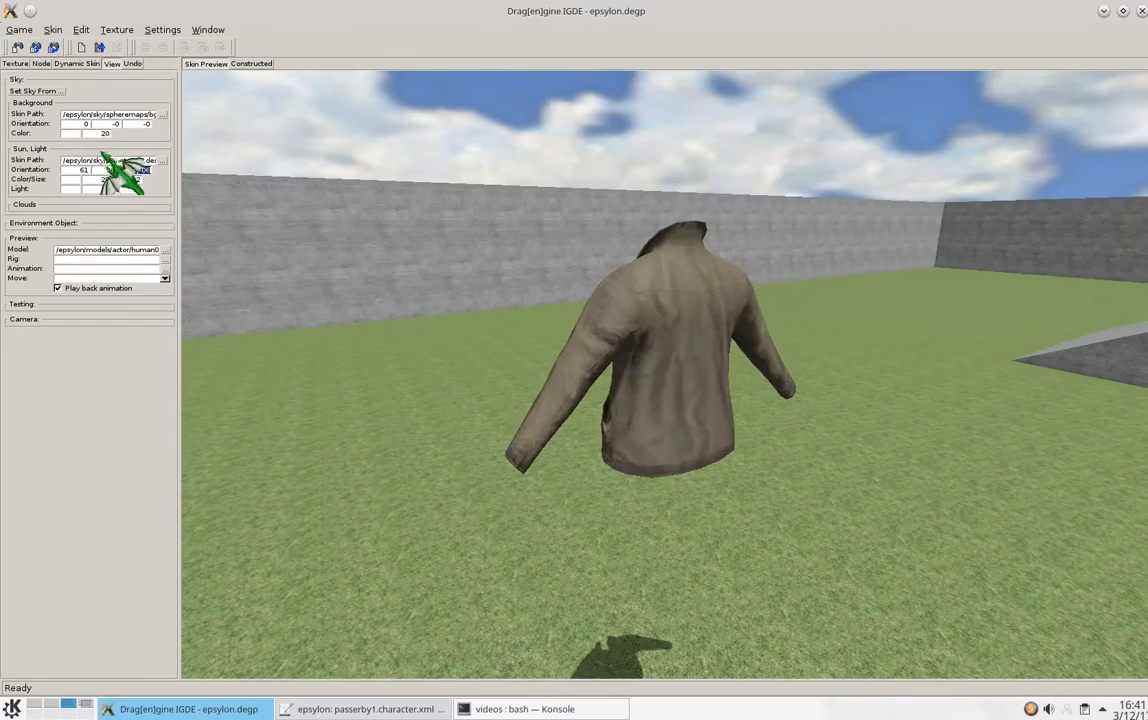
click(90, 82)
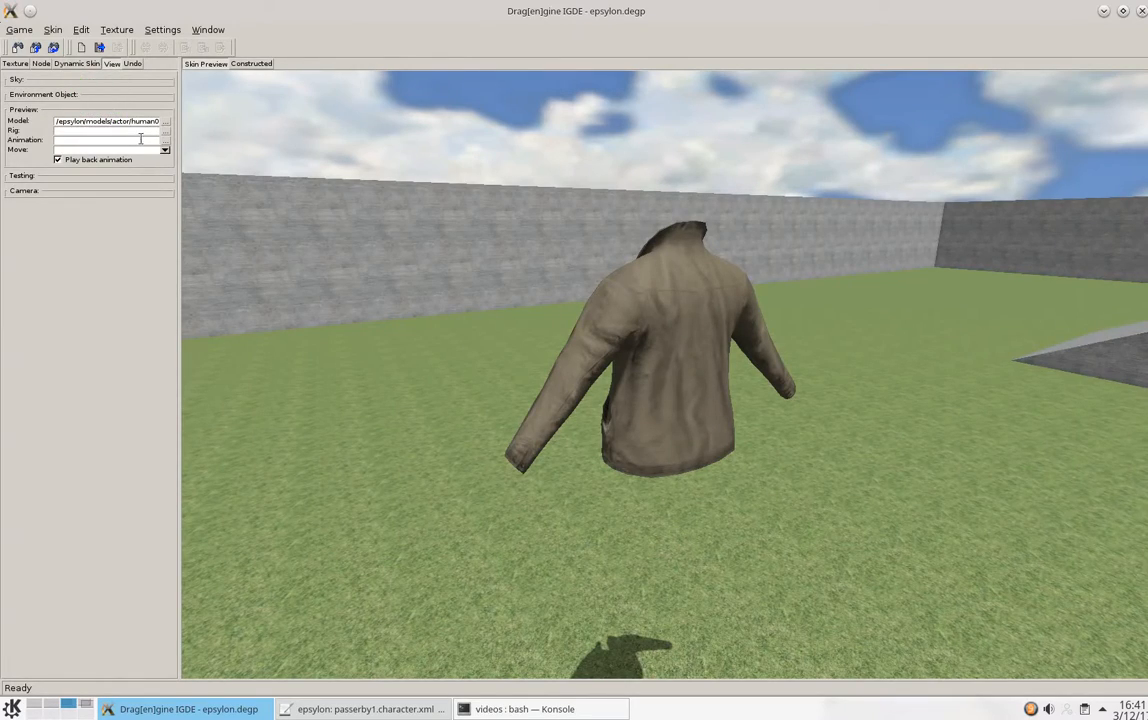
right_drag(594, 423, 438, 312)
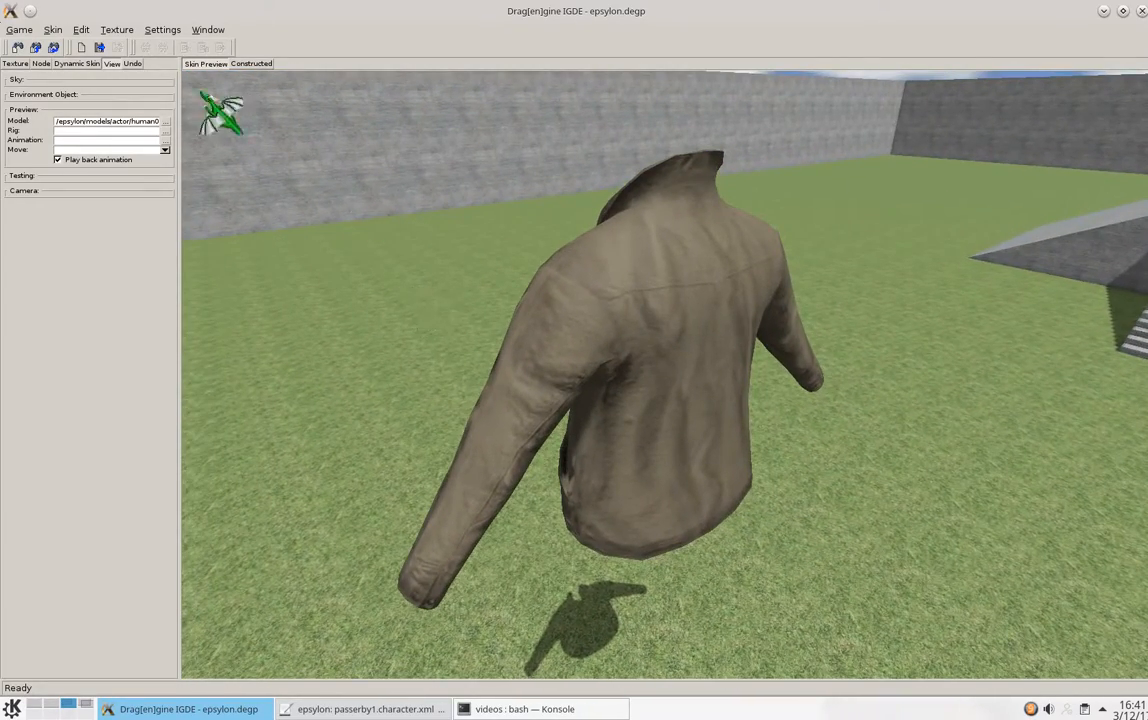
Make the jacket texture's color property a constructed image with a size of 2048 x 2048 x 1 and show its canvas.
click(41, 63)
click(24, 64)
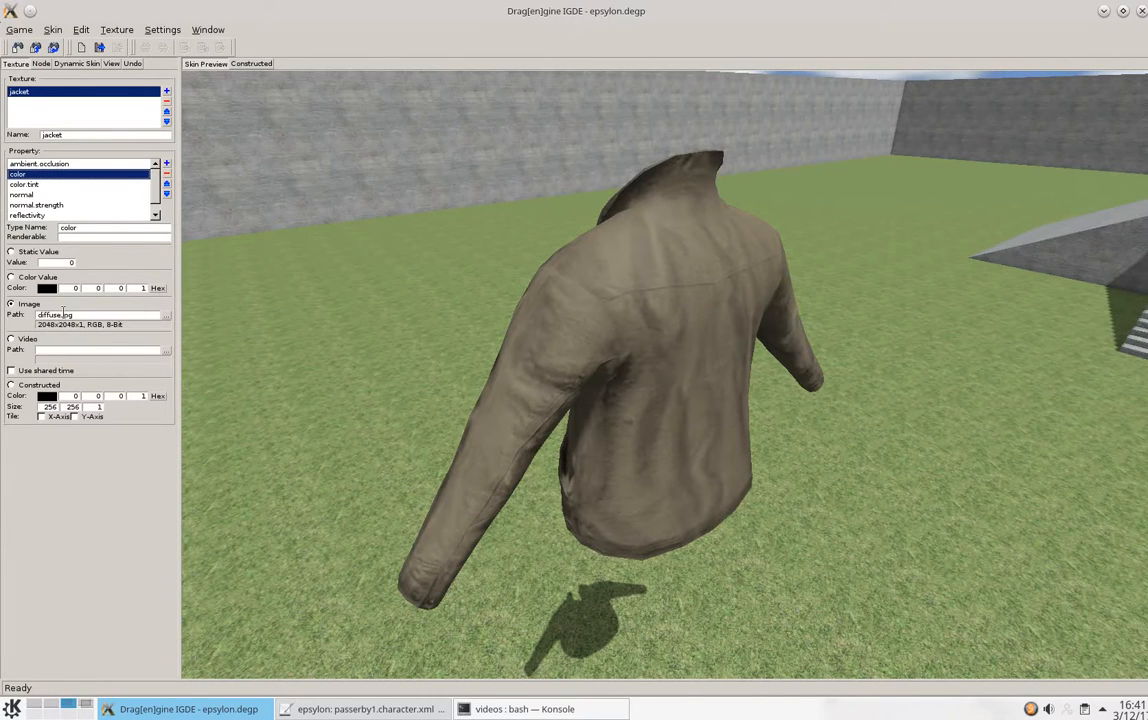
drag(82, 314, 31, 313)
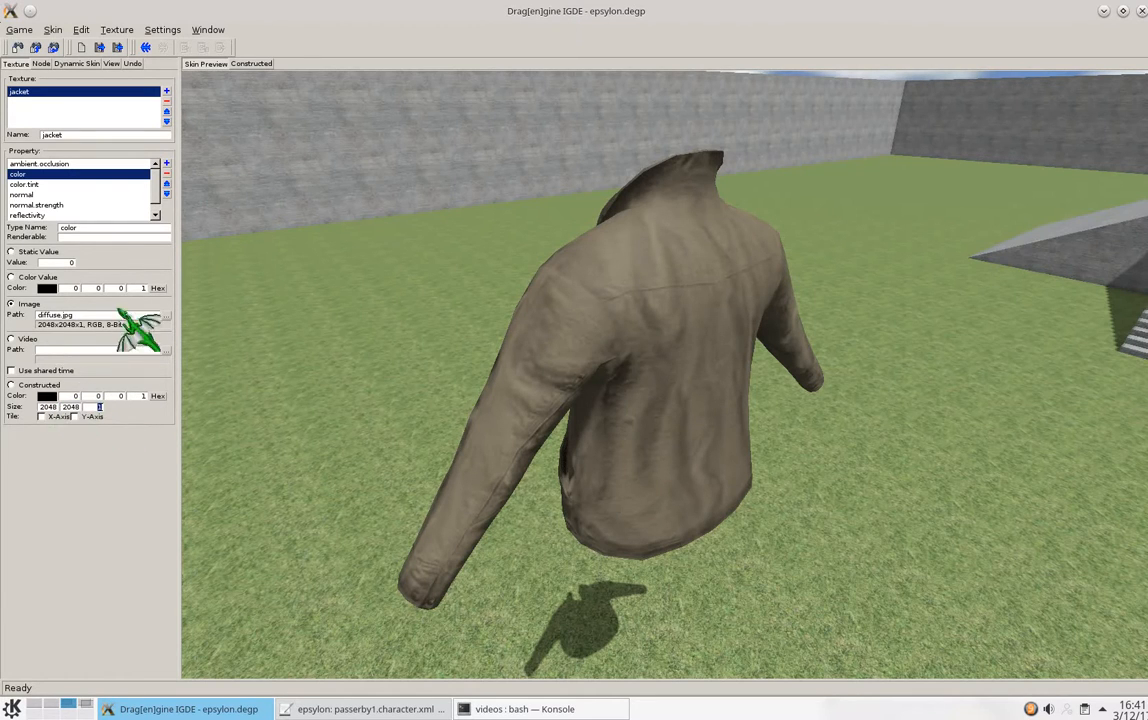
click(251, 63)
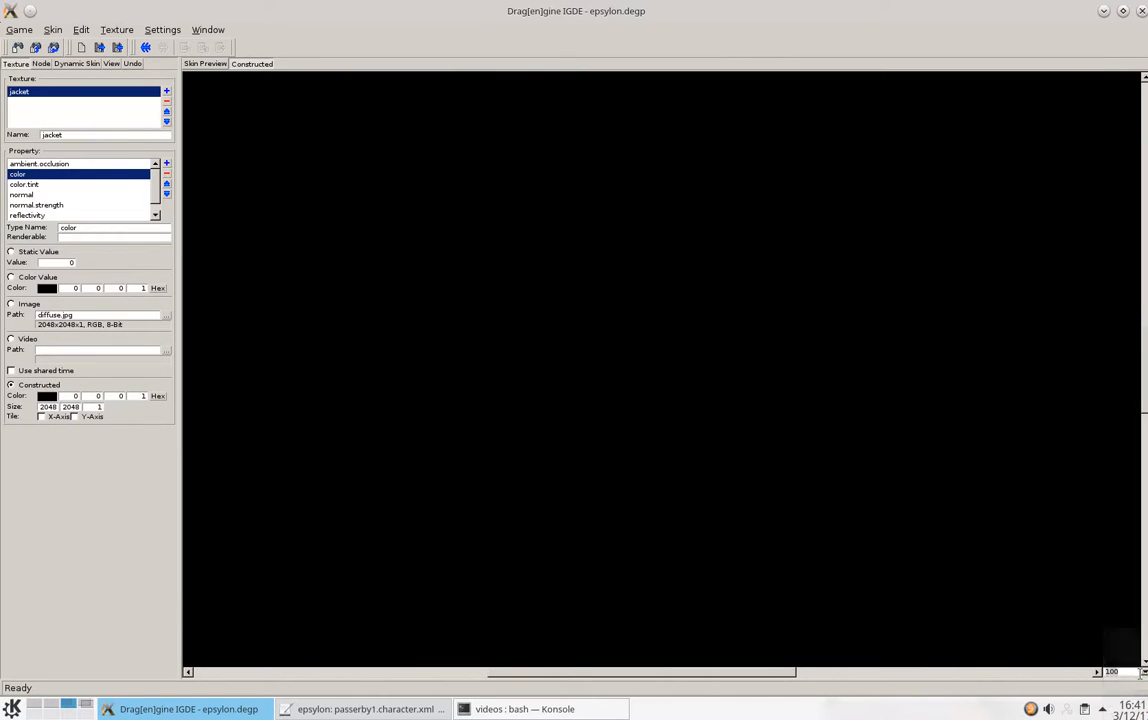
Add an image node with diffuse.jpg to the constructed canvas and set its size to 2048 x 2048.
click(1143, 672)
click(1124, 706)
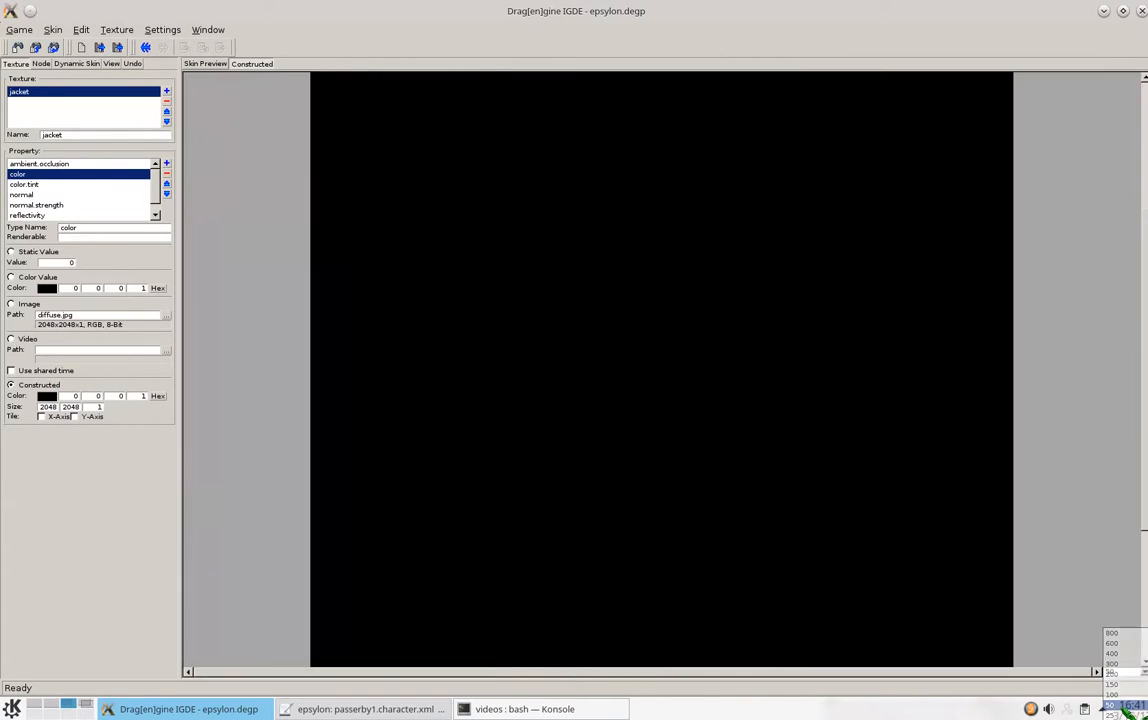
click(1140, 672)
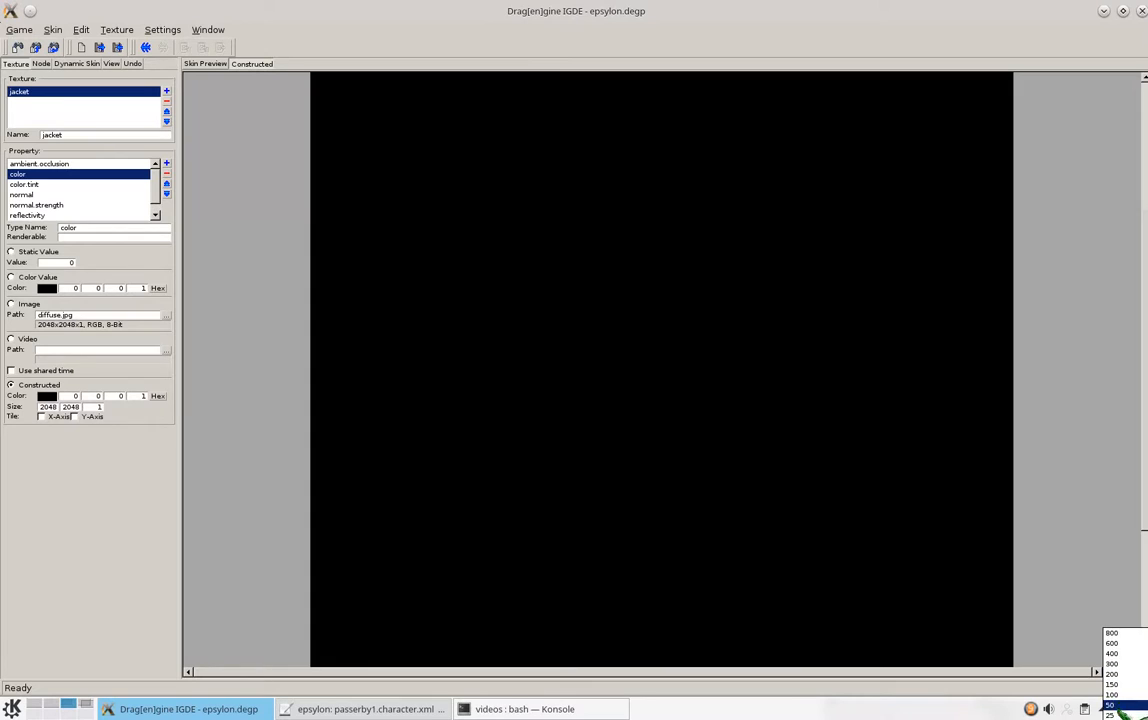
click(1122, 704)
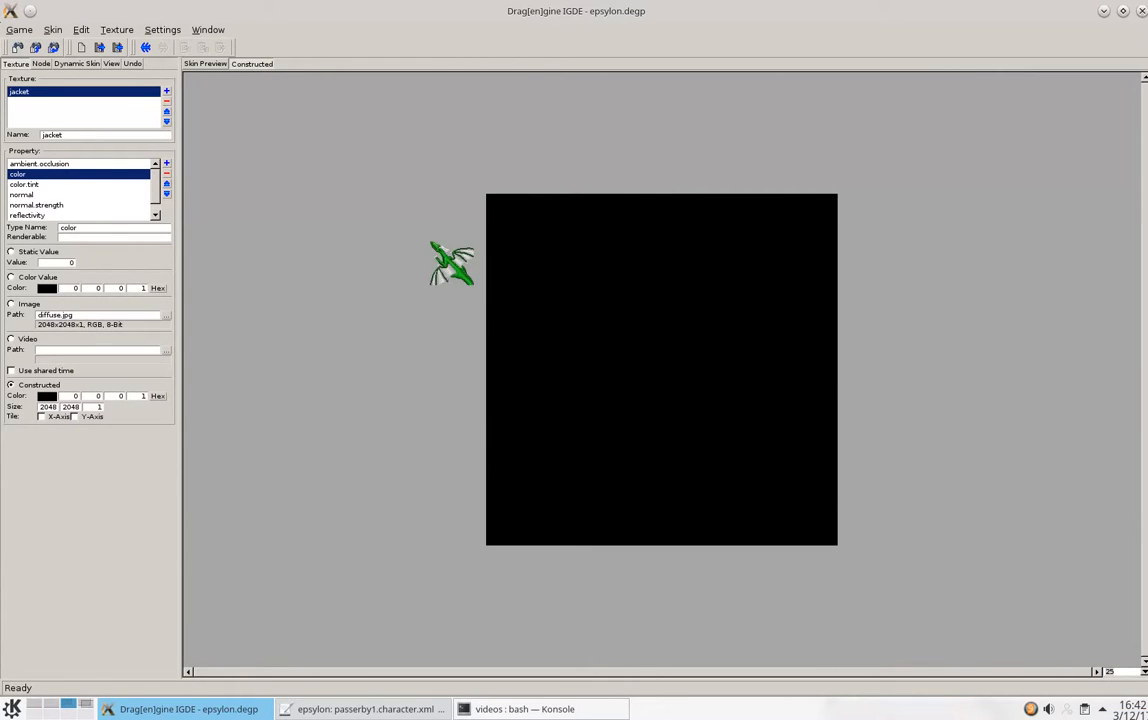
right_click(430, 242)
click(502, 263)
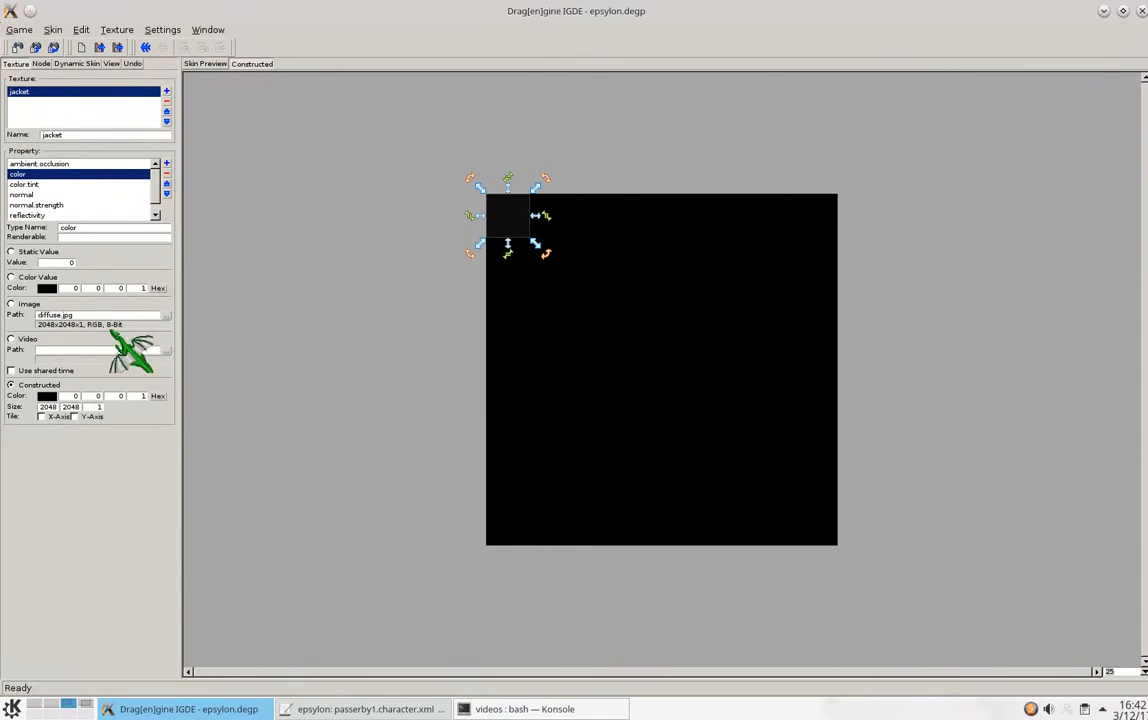
click(41, 63)
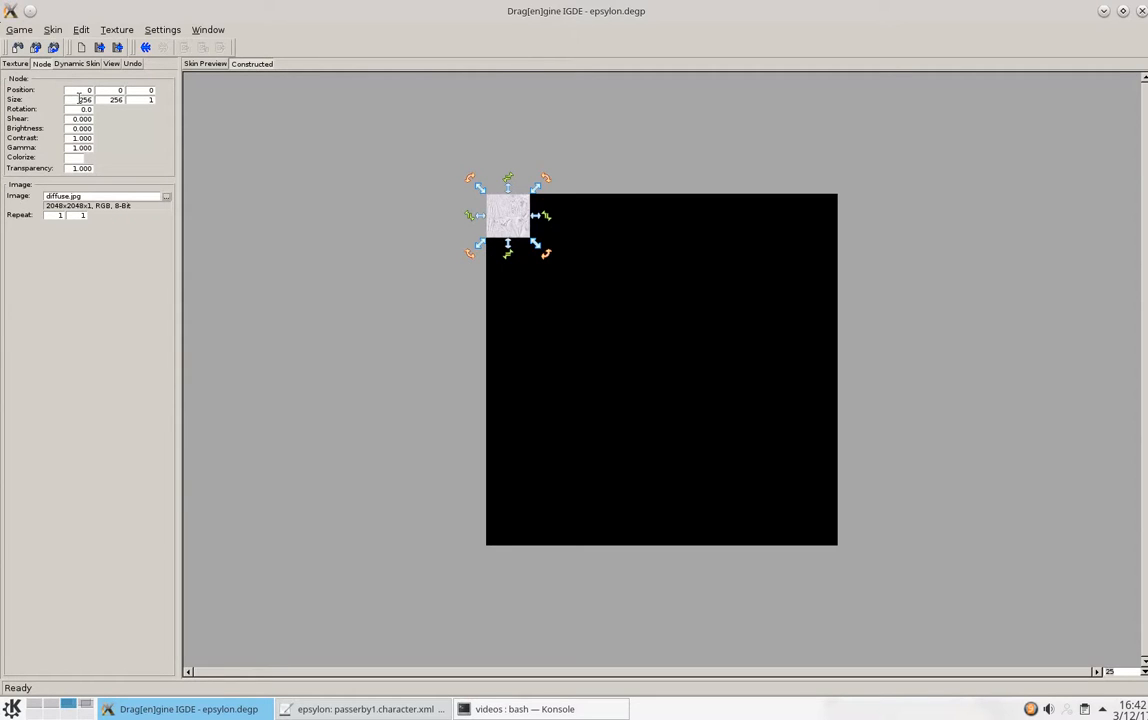
text(2048)
key(Tab)
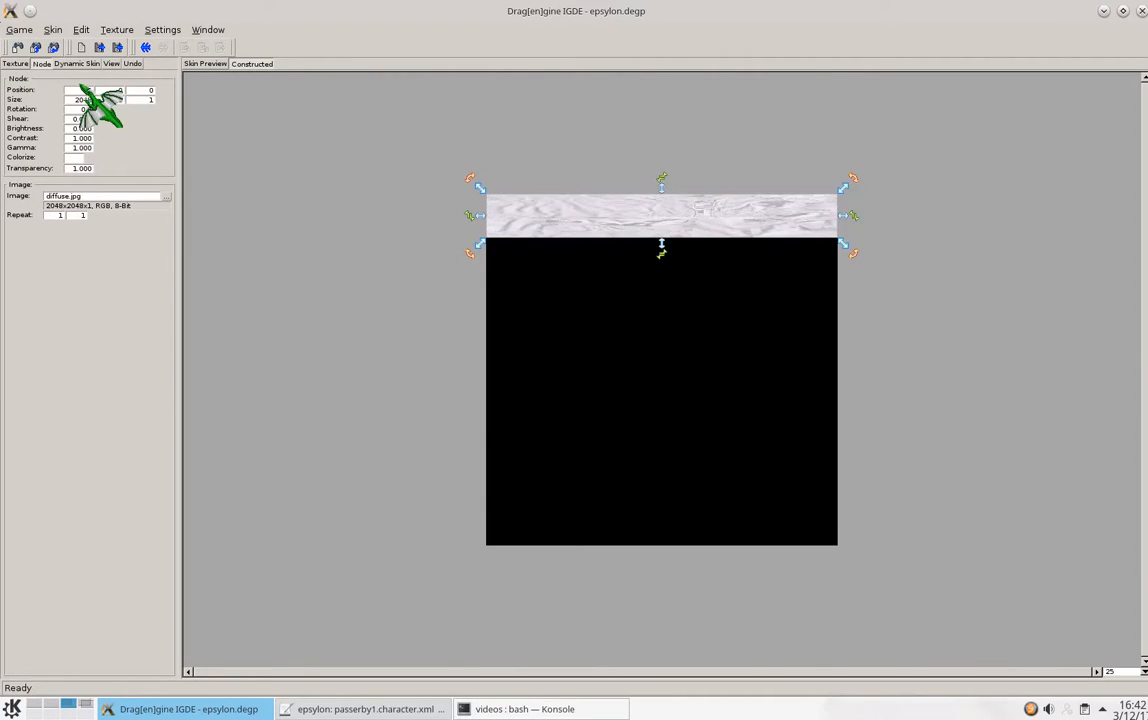
text(2048)
key(Tab)
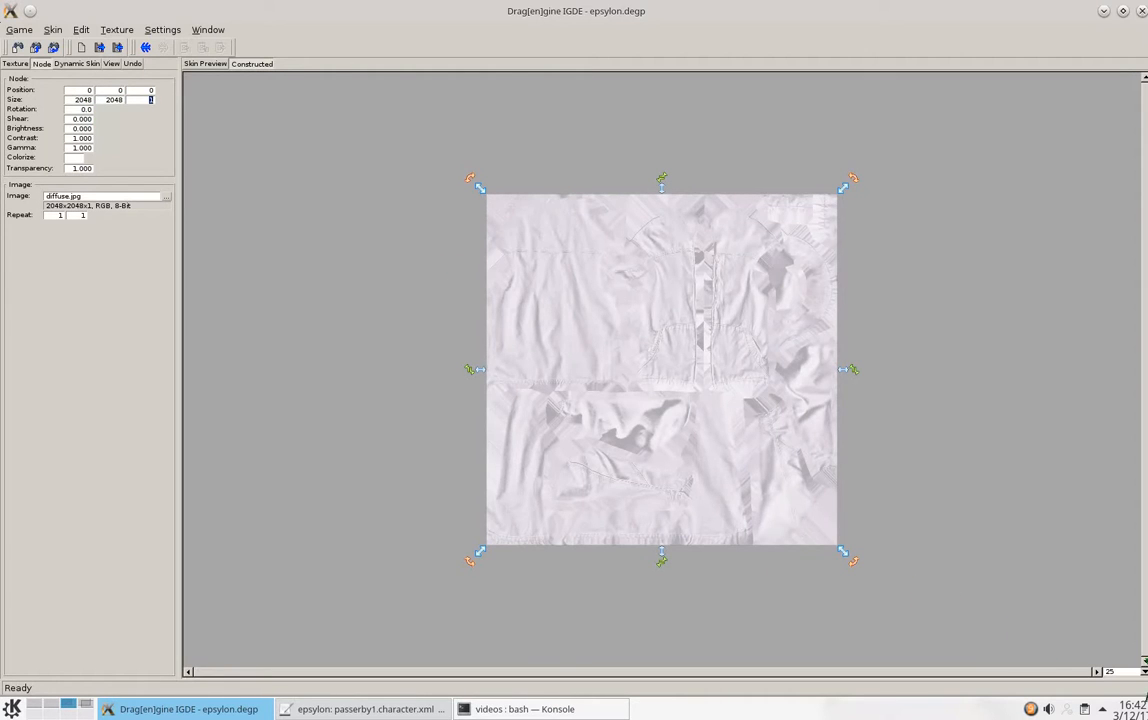
Deselect the diffuse image node and add a second image node to the constructed canvas.
click(1143, 671)
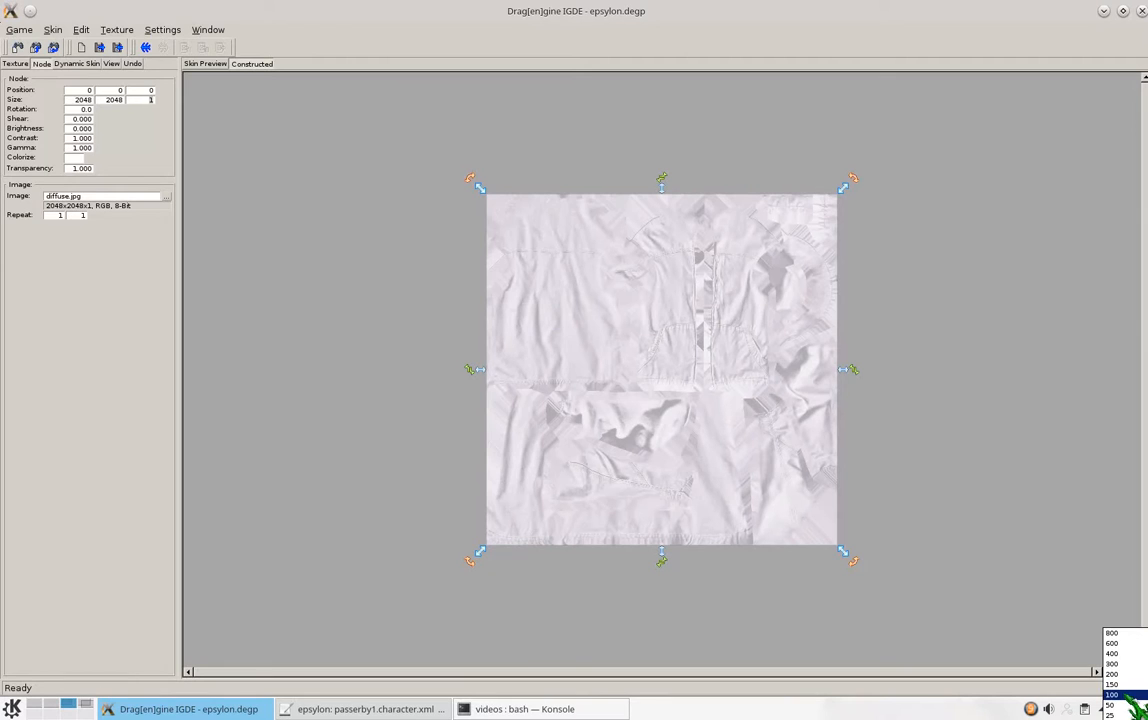
click(1125, 705)
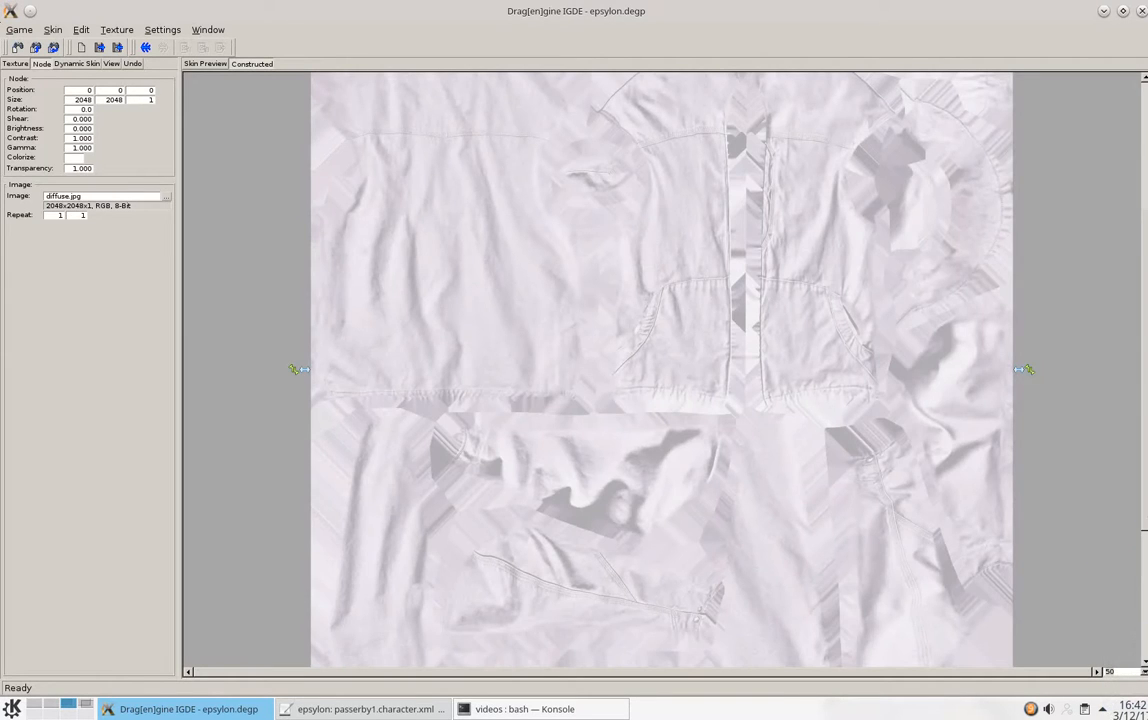
drag(1145, 457, 1141, 325)
click(1071, 278)
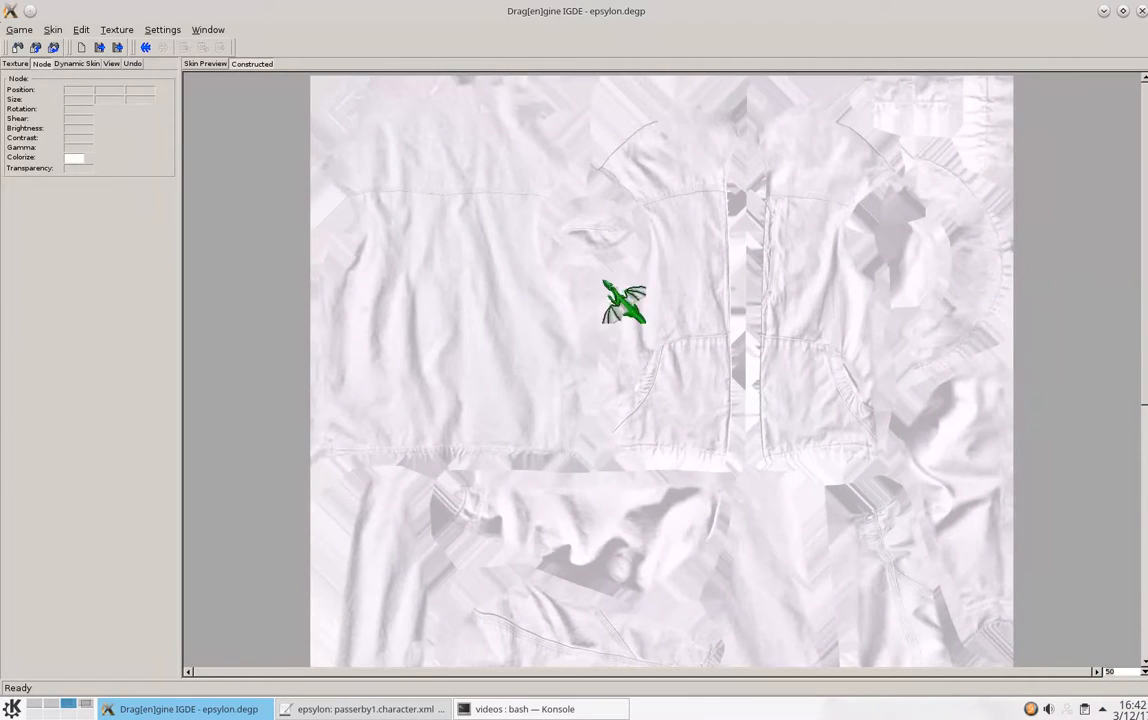
right_click(259, 120)
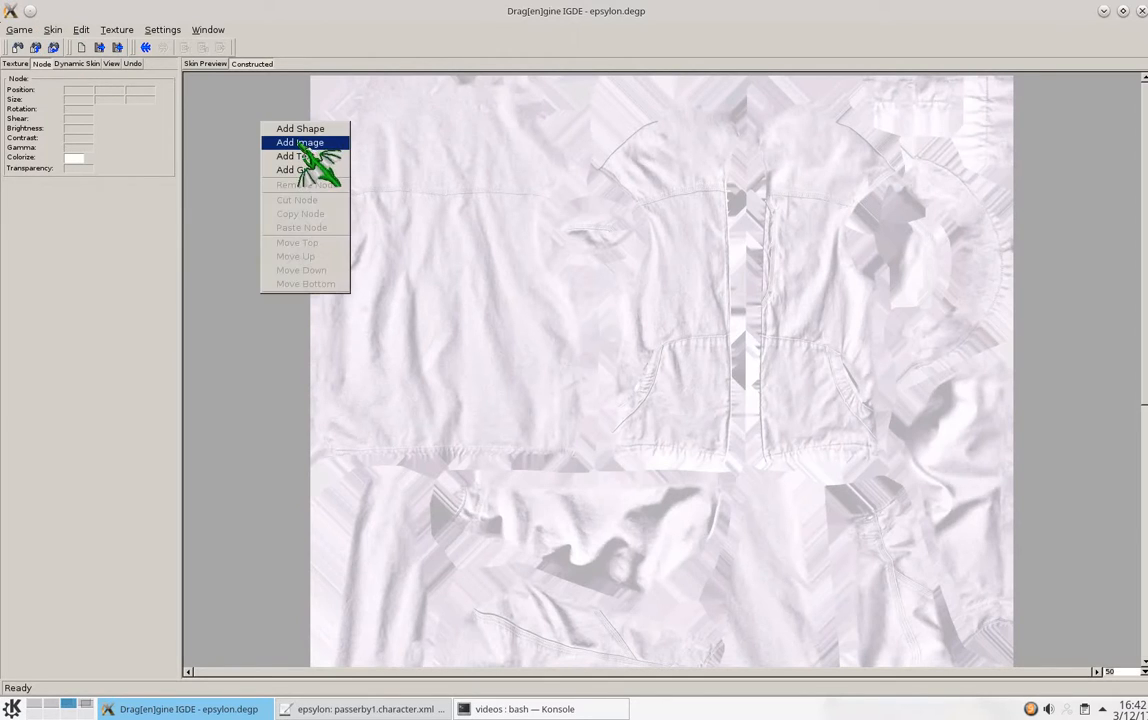
click(300, 143)
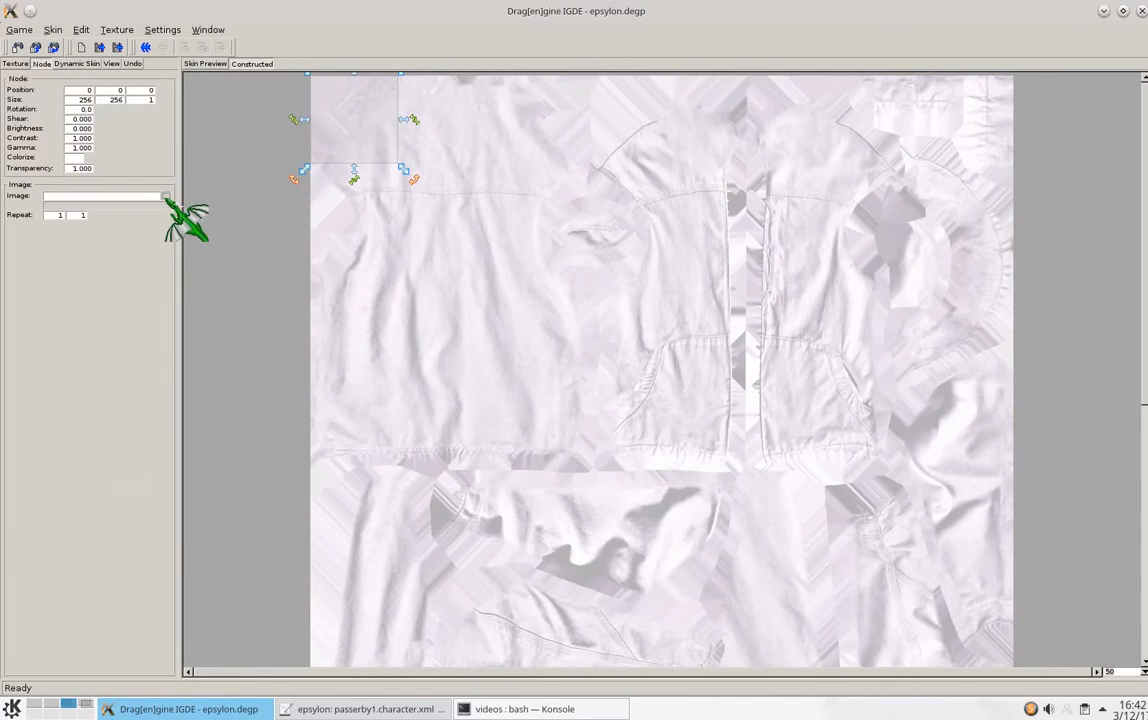
Assign /test/materials/rgba_grafitti.png to the new image node and move it to about position 204, 154 on the jacket's back.
click(166, 196)
click(447, 217)
click(34, 291)
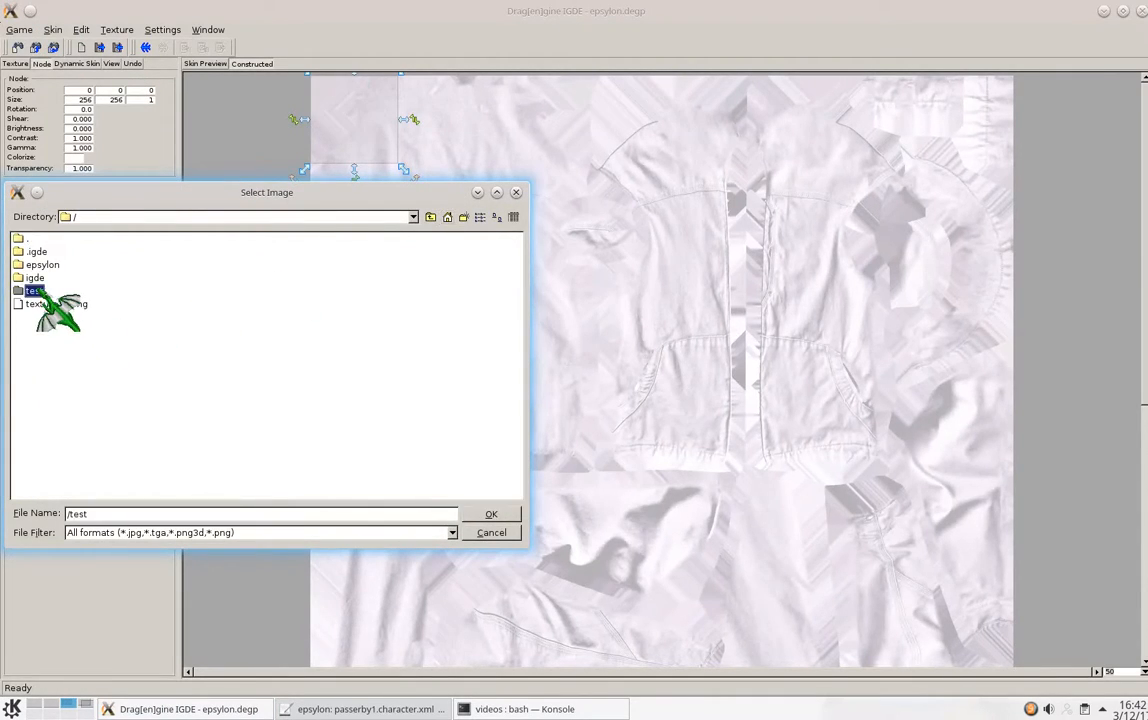
double_click(36, 292)
double_click(50, 306)
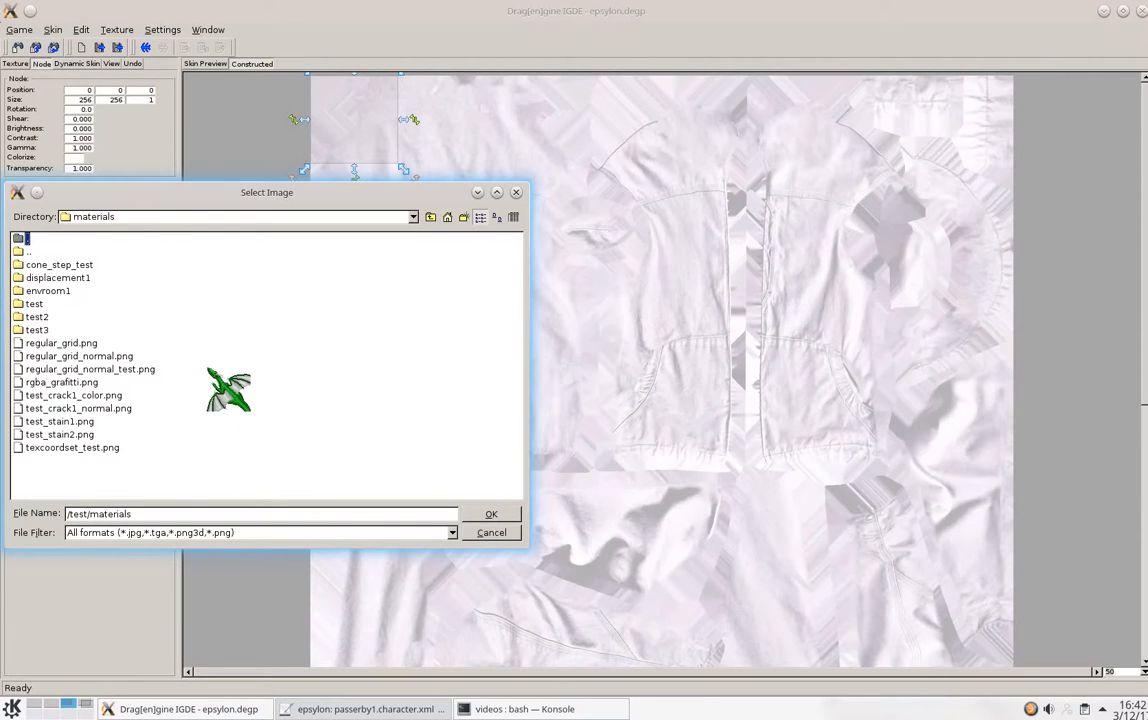
click(62, 382)
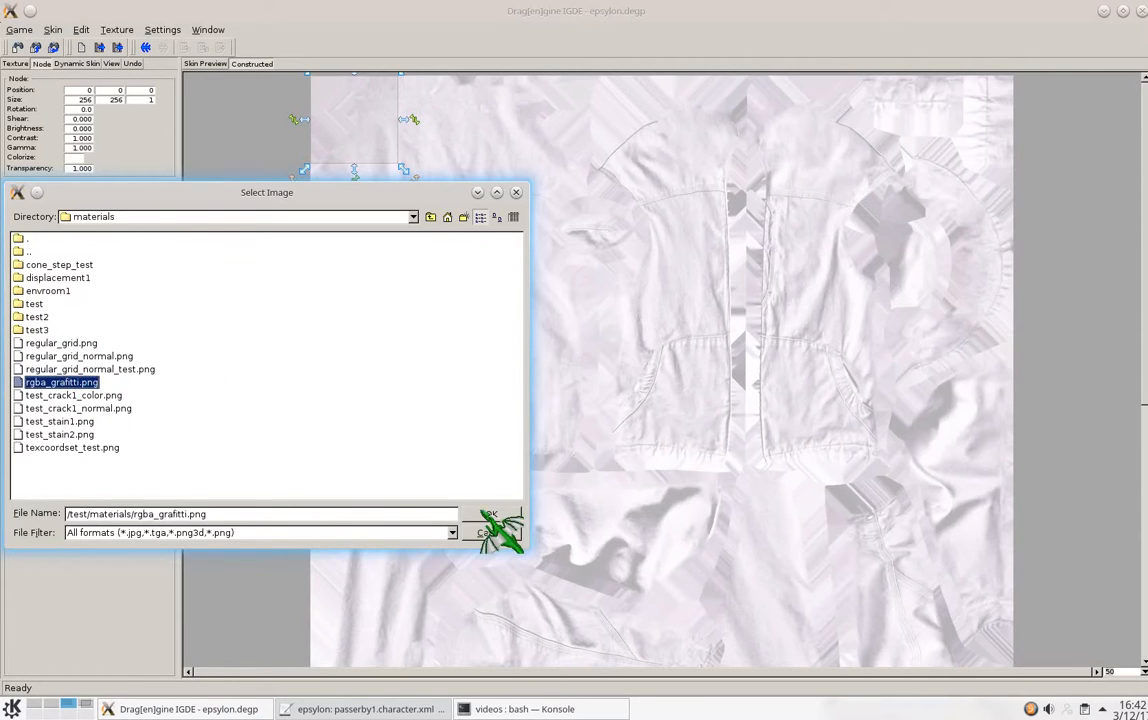
click(491, 513)
drag(359, 123, 429, 177)
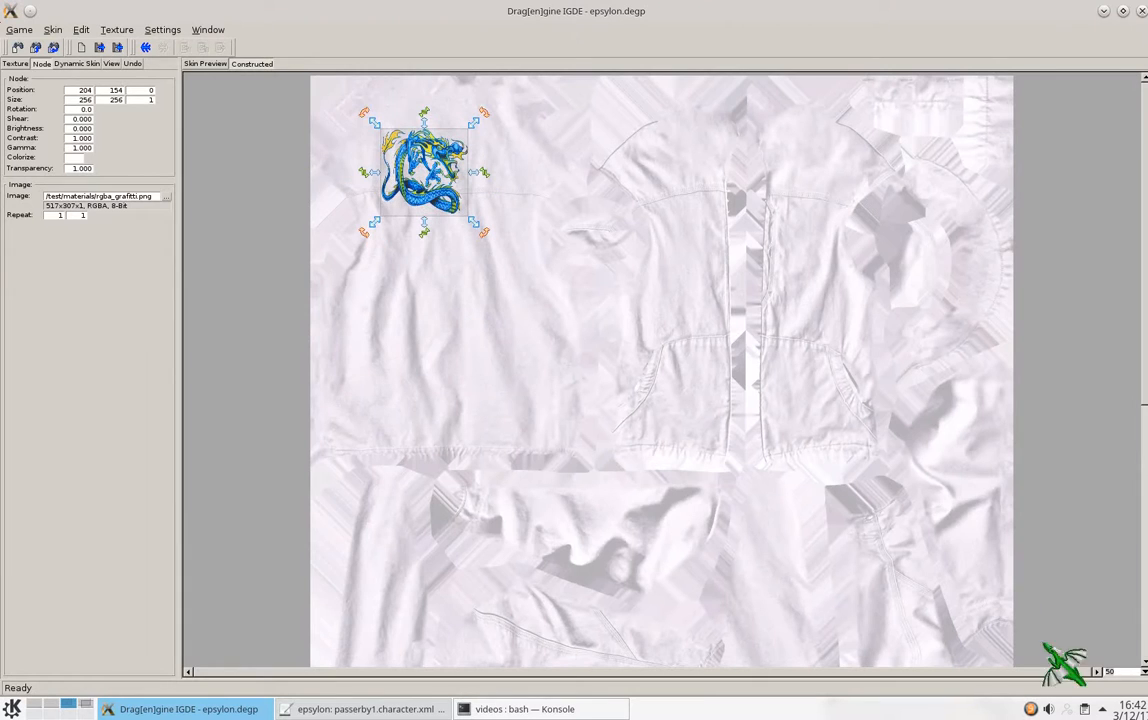
Resize the dragon graffiti node to about 451 x 308 and move it to about position 196, 357 on the jacket's back.
click(1141, 671)
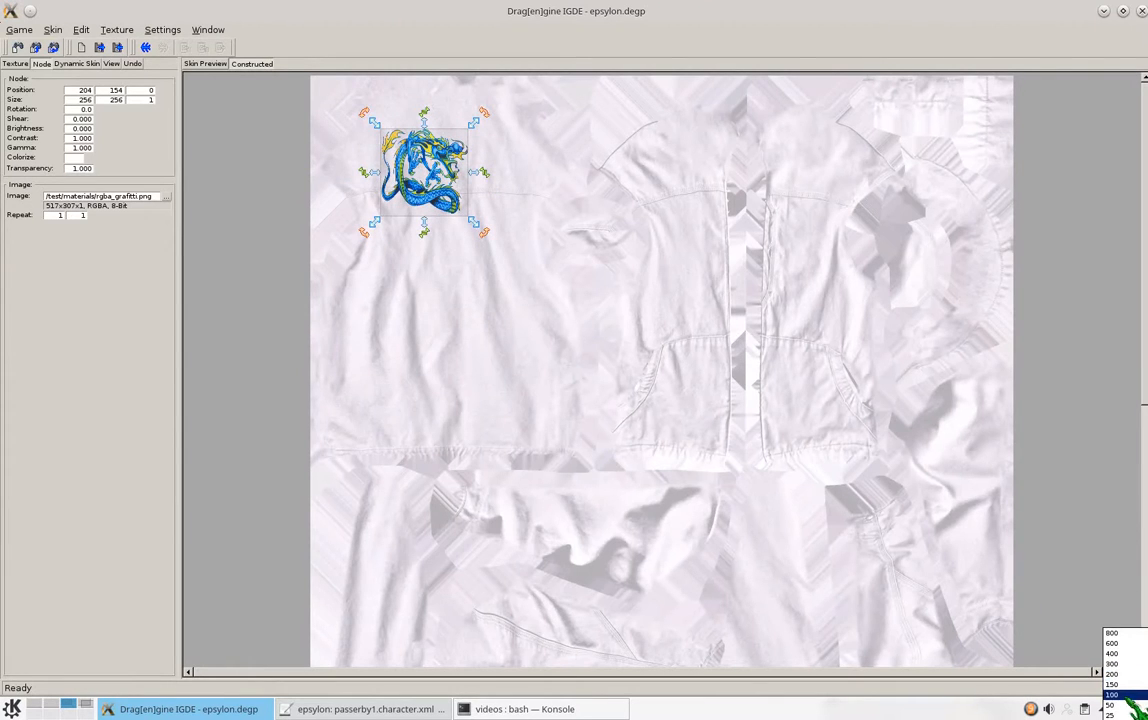
click(1115, 694)
drag(1146, 372, 1146, 168)
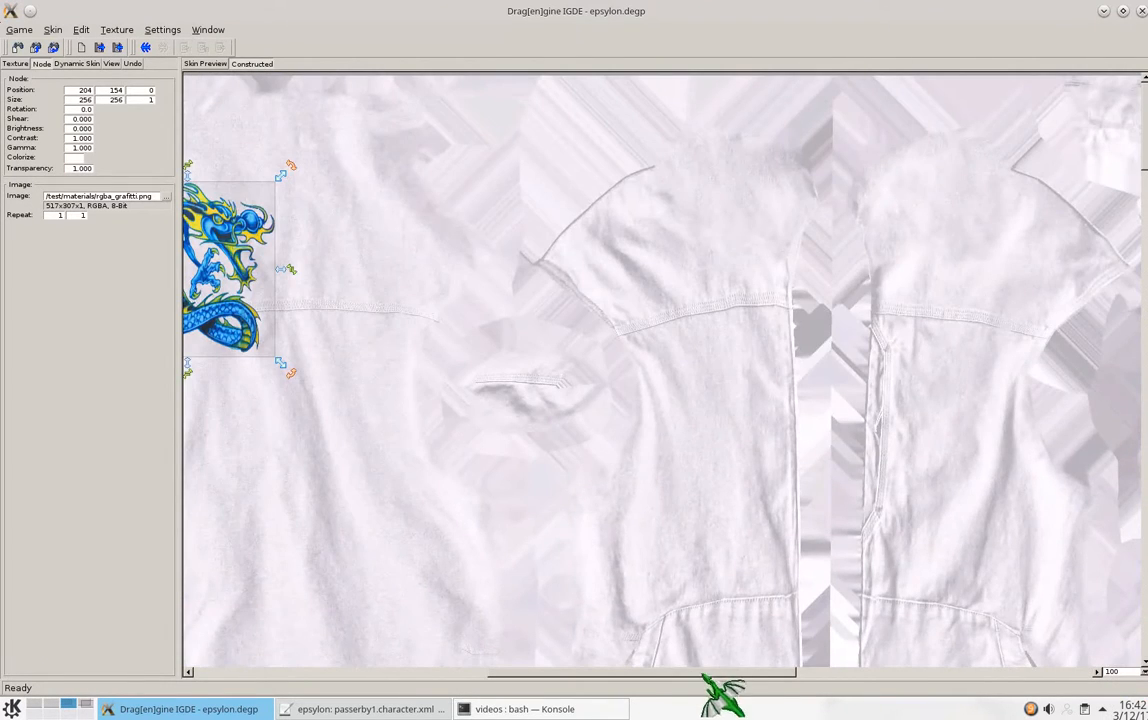
drag(701, 673, 405, 673)
drag(405, 268, 399, 411)
drag(499, 506, 638, 547)
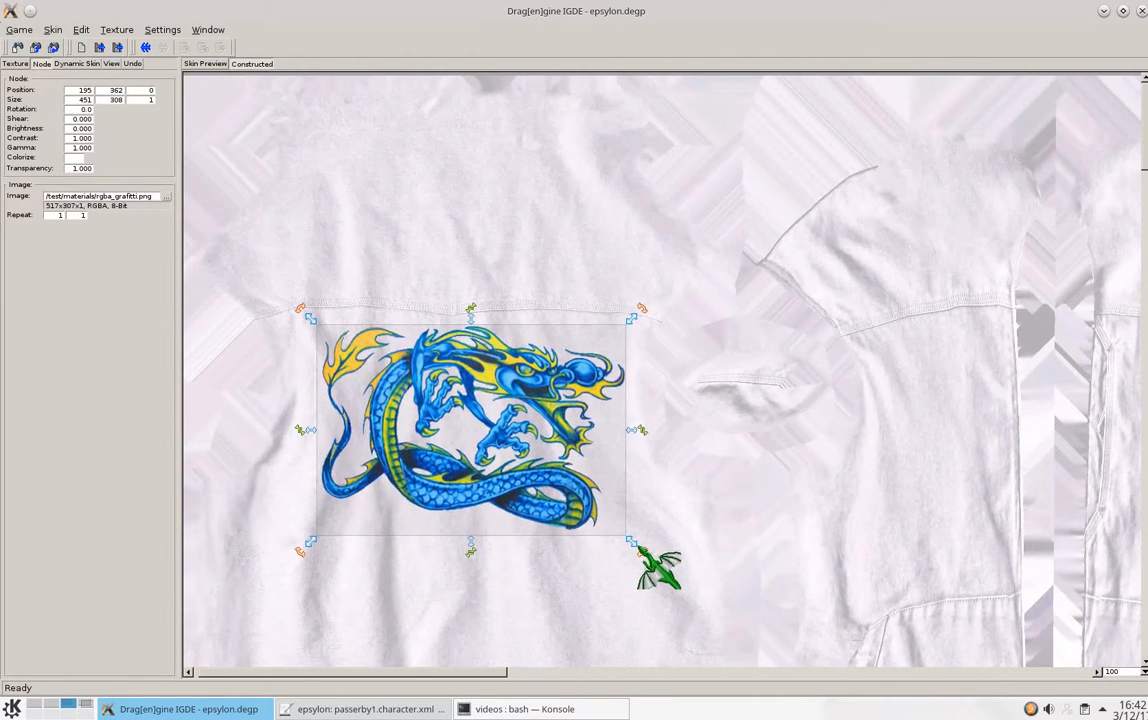
drag(534, 402, 537, 397)
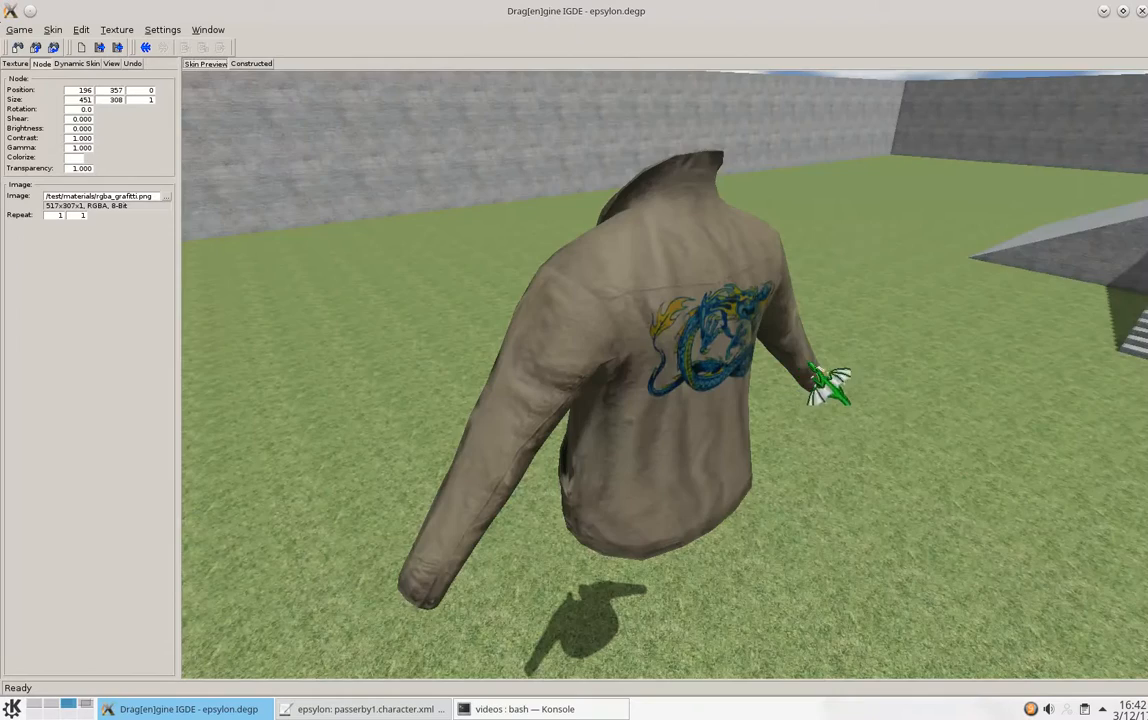
View the jacket's back in the skin preview and add a dynamic skin renderable named tint.
drag(830, 384, 692, 428)
click(77, 63)
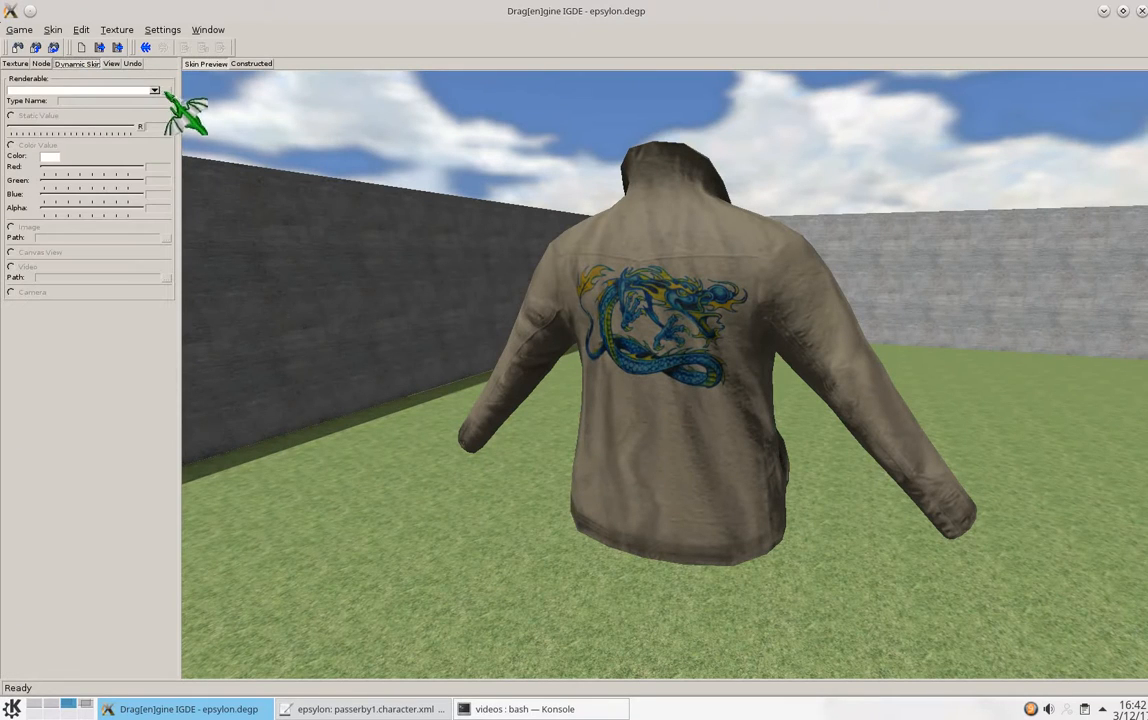
click(167, 90)
click(210, 104)
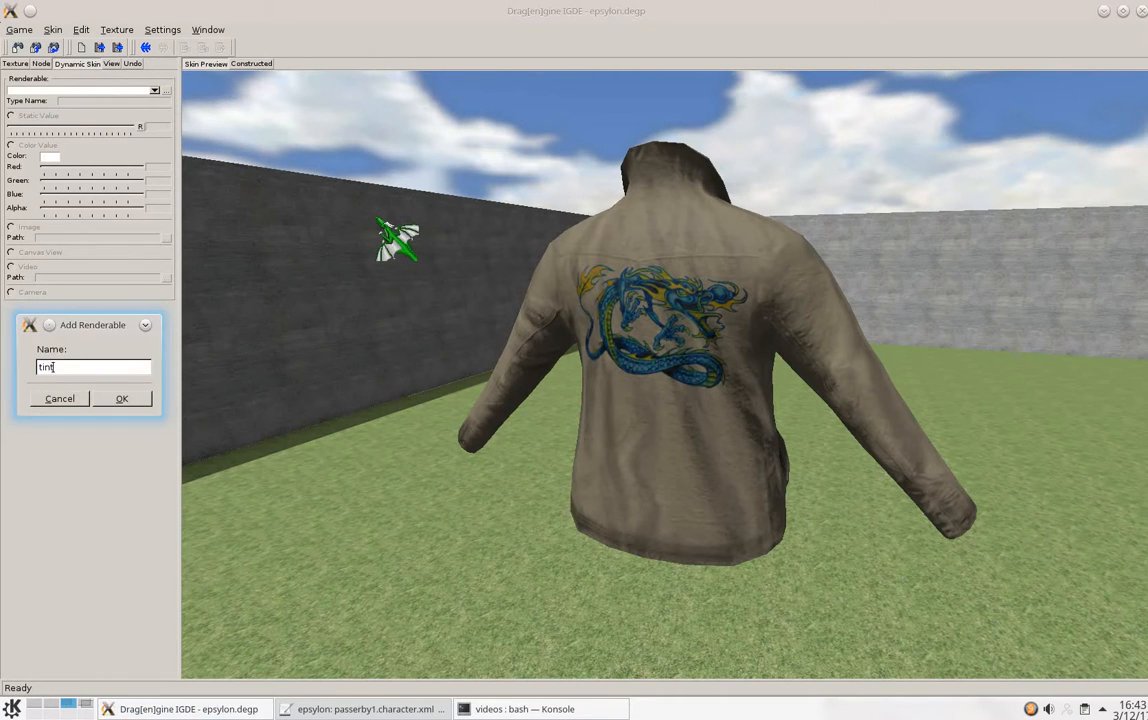
key(Return)
Make the tint renderable a color value and set it to red with components 1.000, 0.000, 0.027.
click(46, 147)
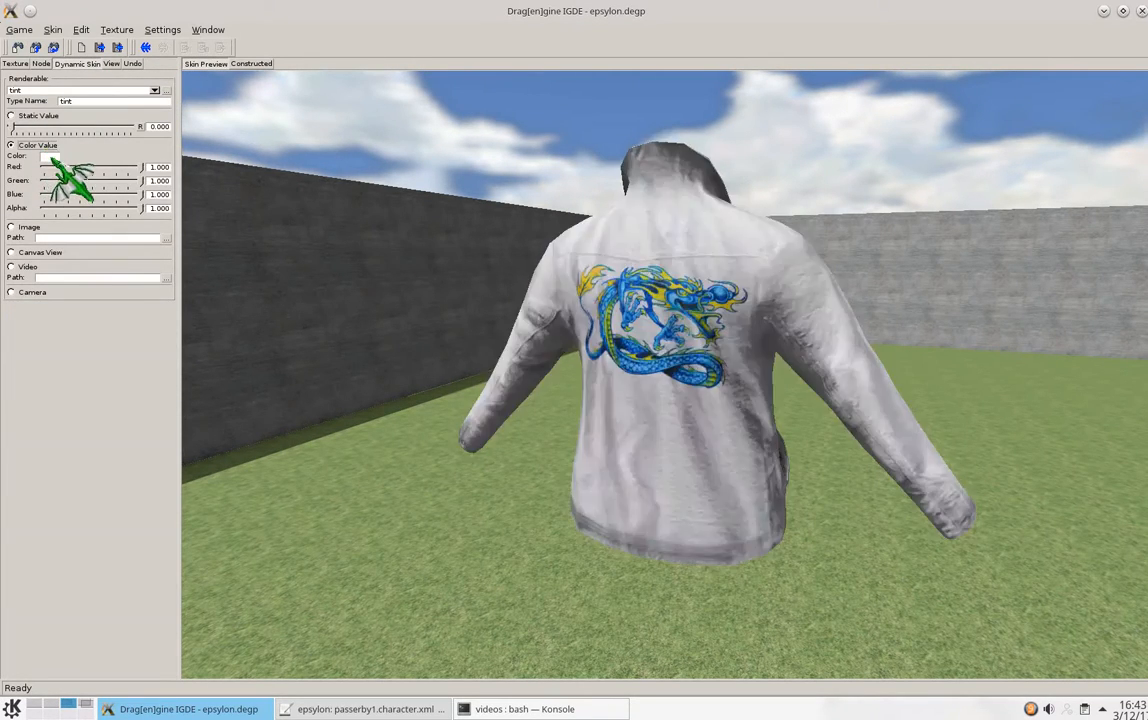
click(51, 157)
drag(136, 147, 22, 144)
click(324, 237)
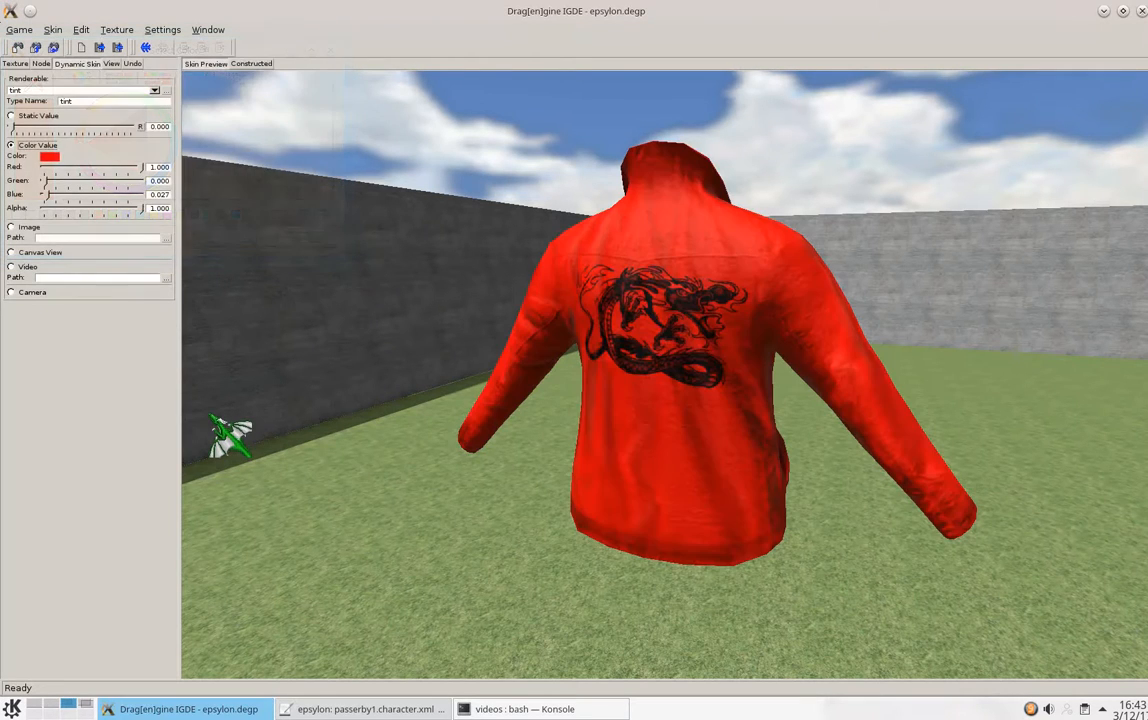
Return to the color property's constructed canvas and copy the dragon graffiti node.
click(17, 64)
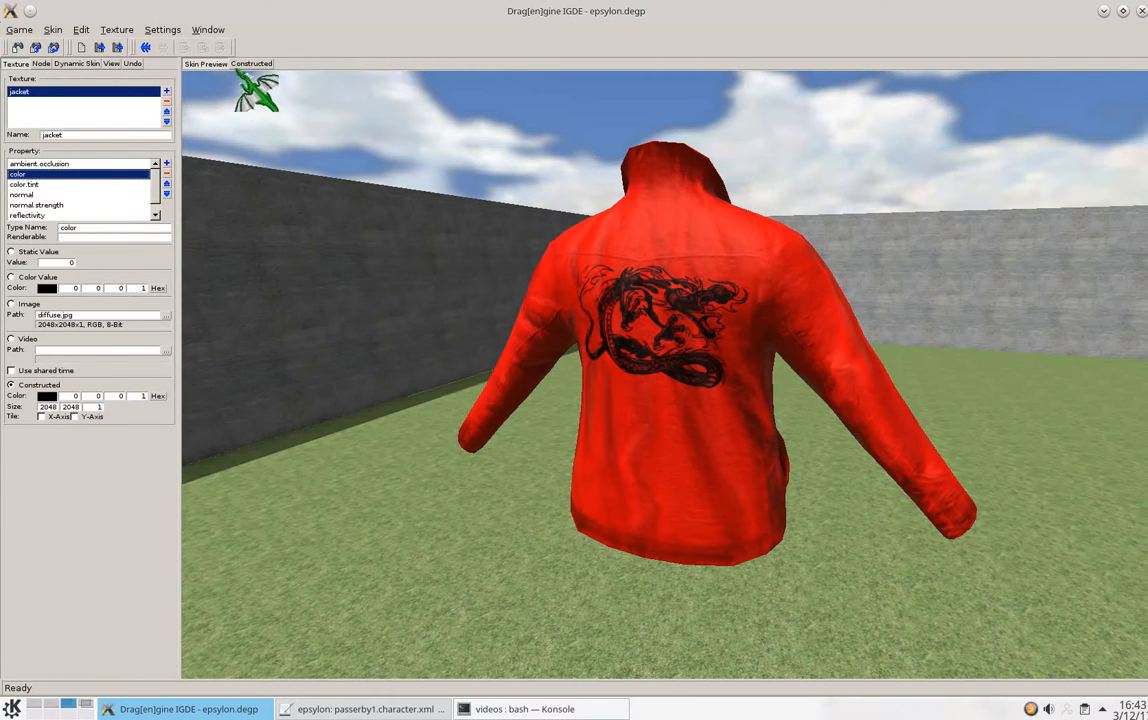
click(251, 63)
right_click(445, 402)
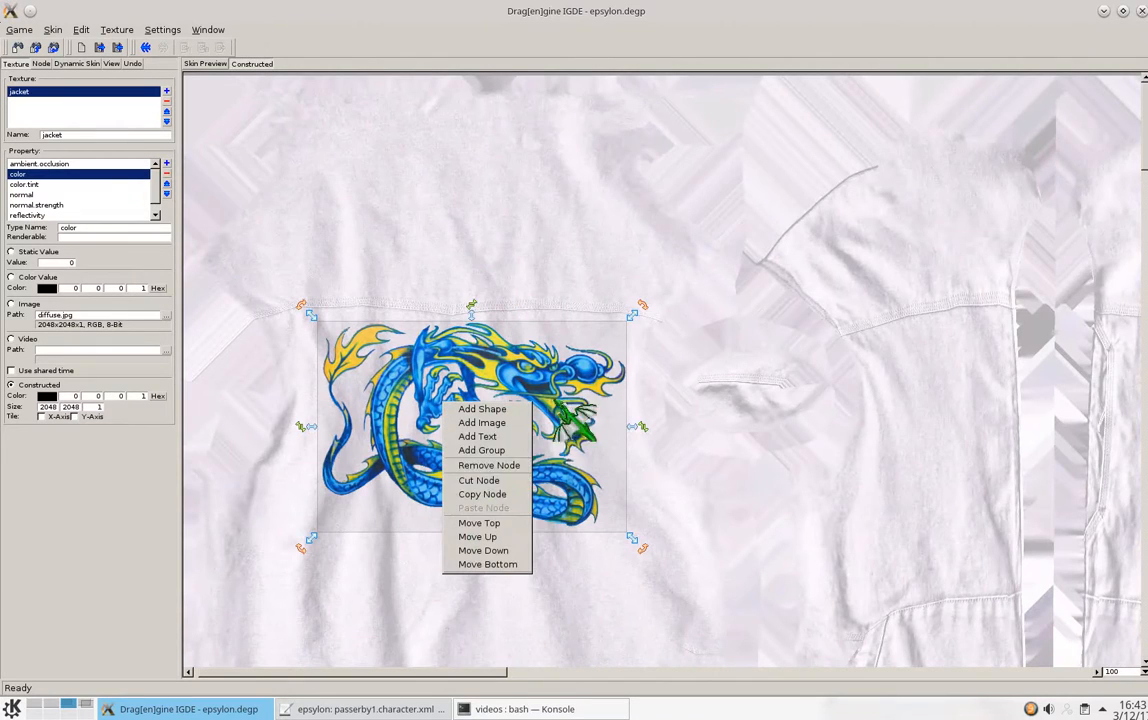
click(478, 494)
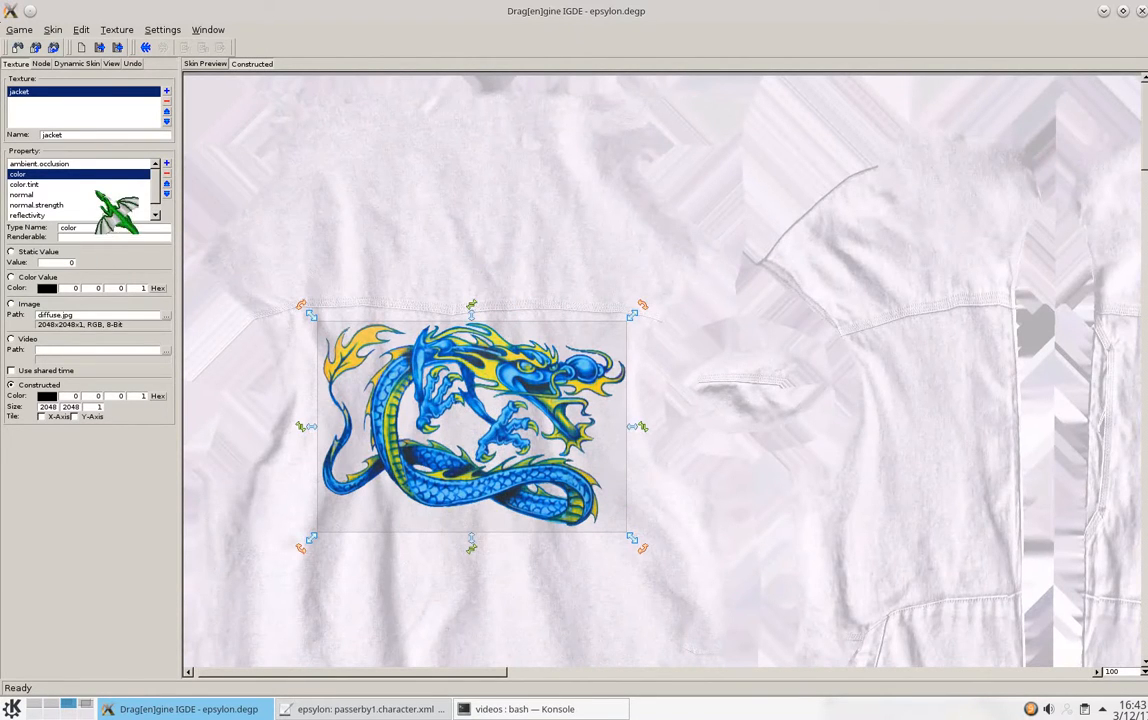
Add the color.tint.mask property to the jacket texture.
click(166, 163)
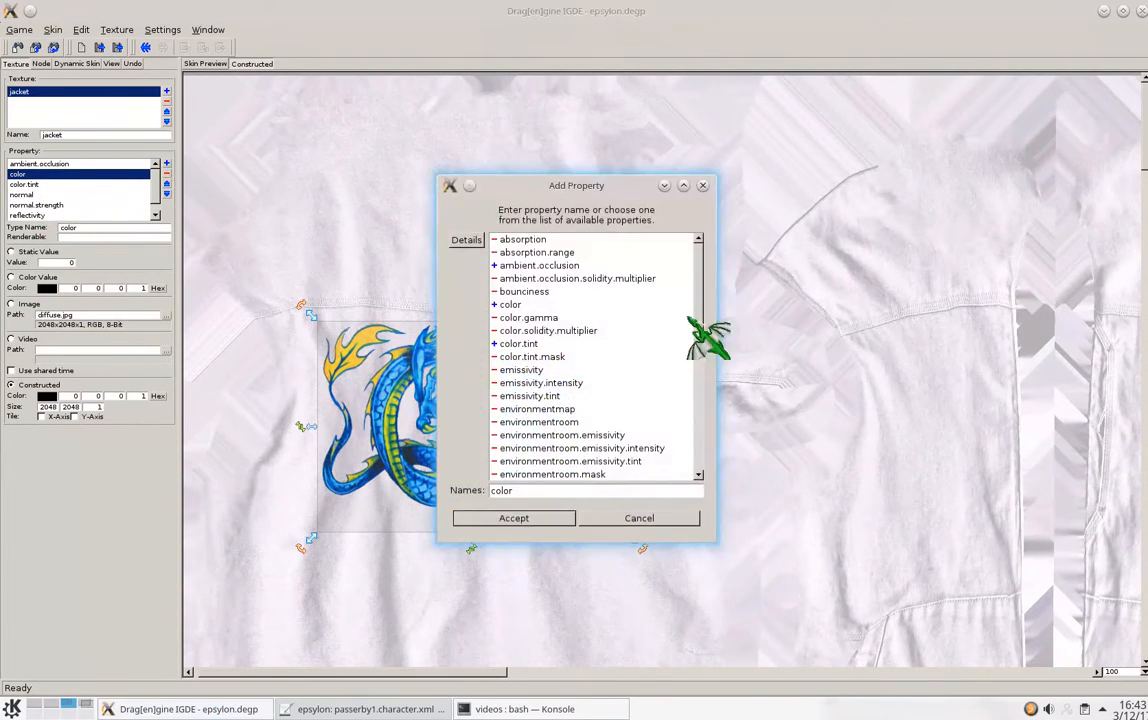
click(550, 357)
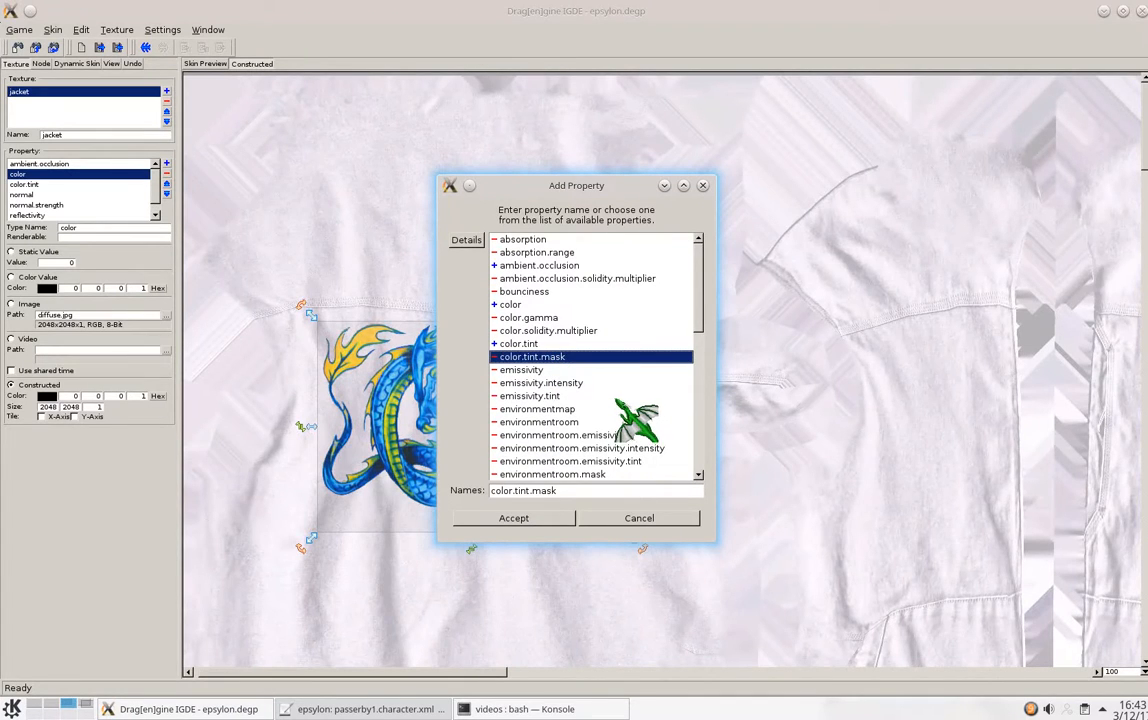
click(560, 518)
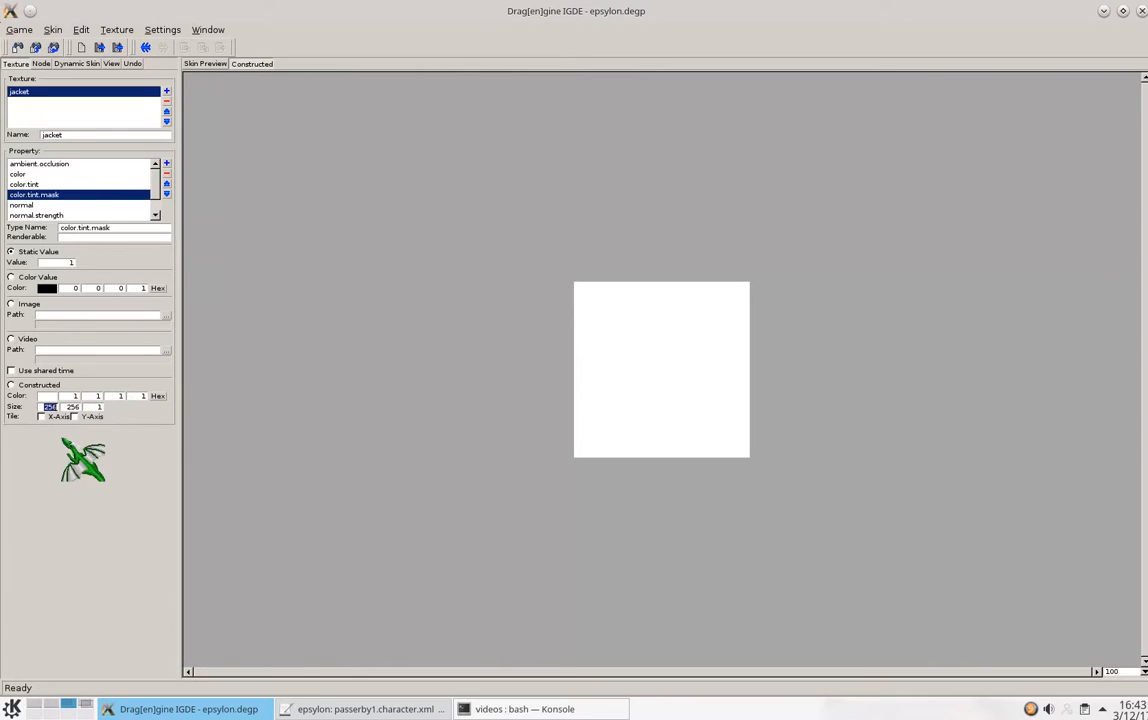
Set the color.tint.mask canvas size to 2048 x 2048 x 1 and make the property a constructed image.
key(Tab)
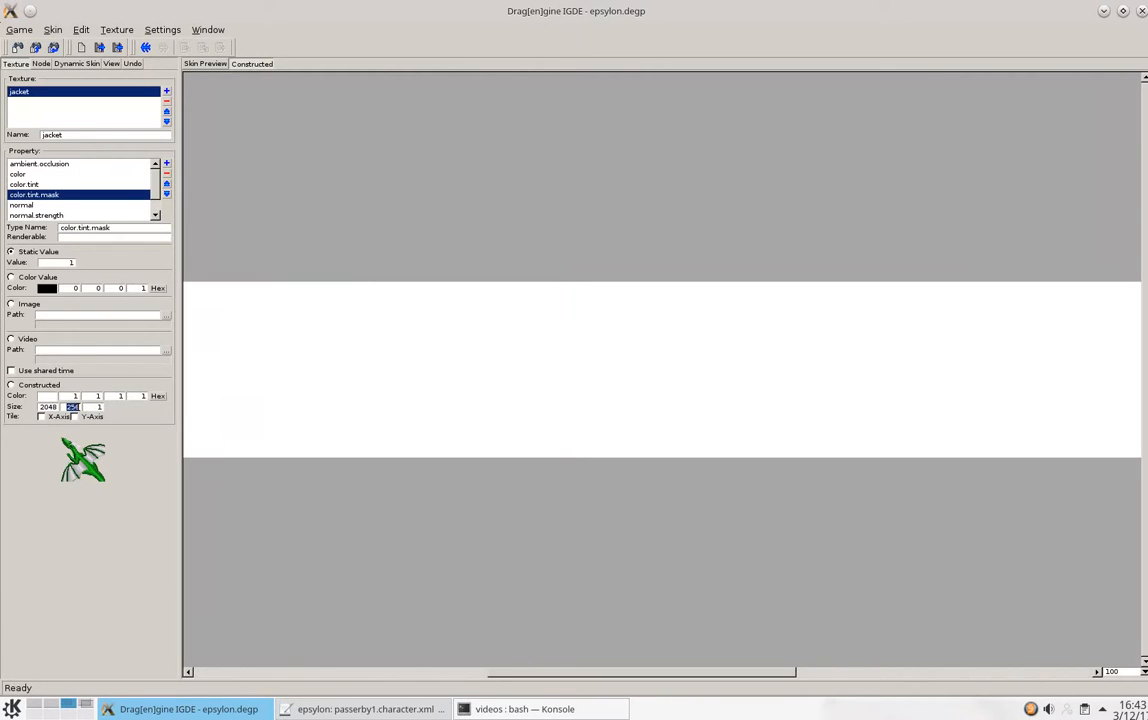
text(2048)
key(Tab)
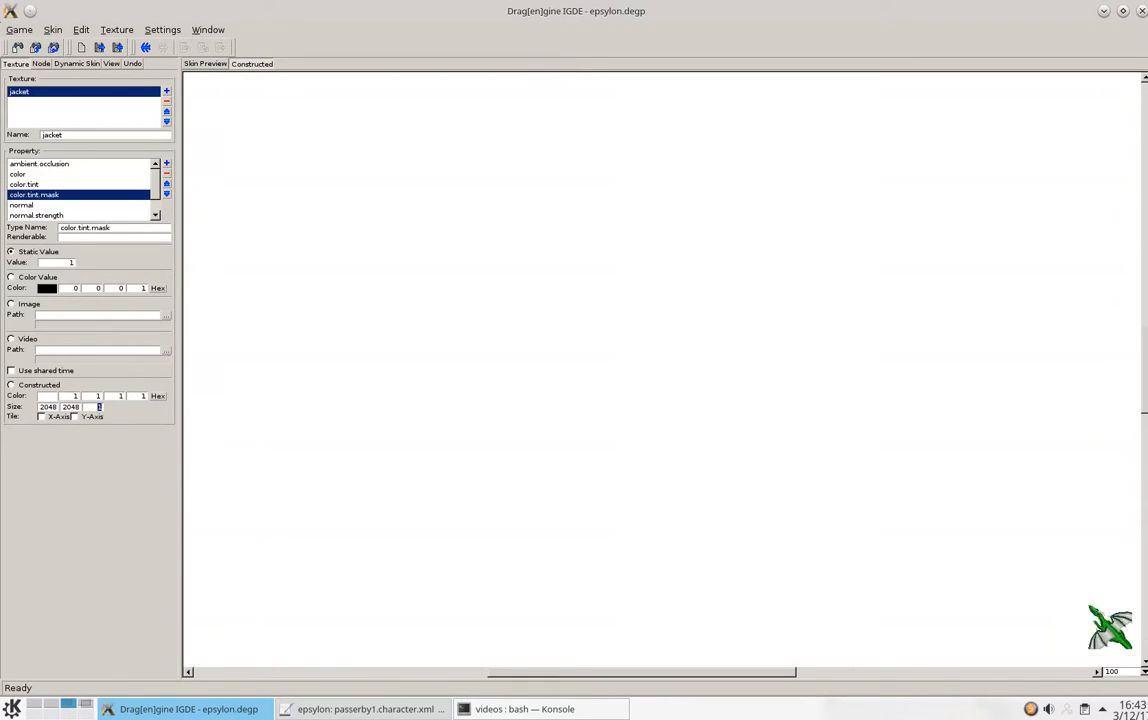
click(1112, 671)
click(1111, 714)
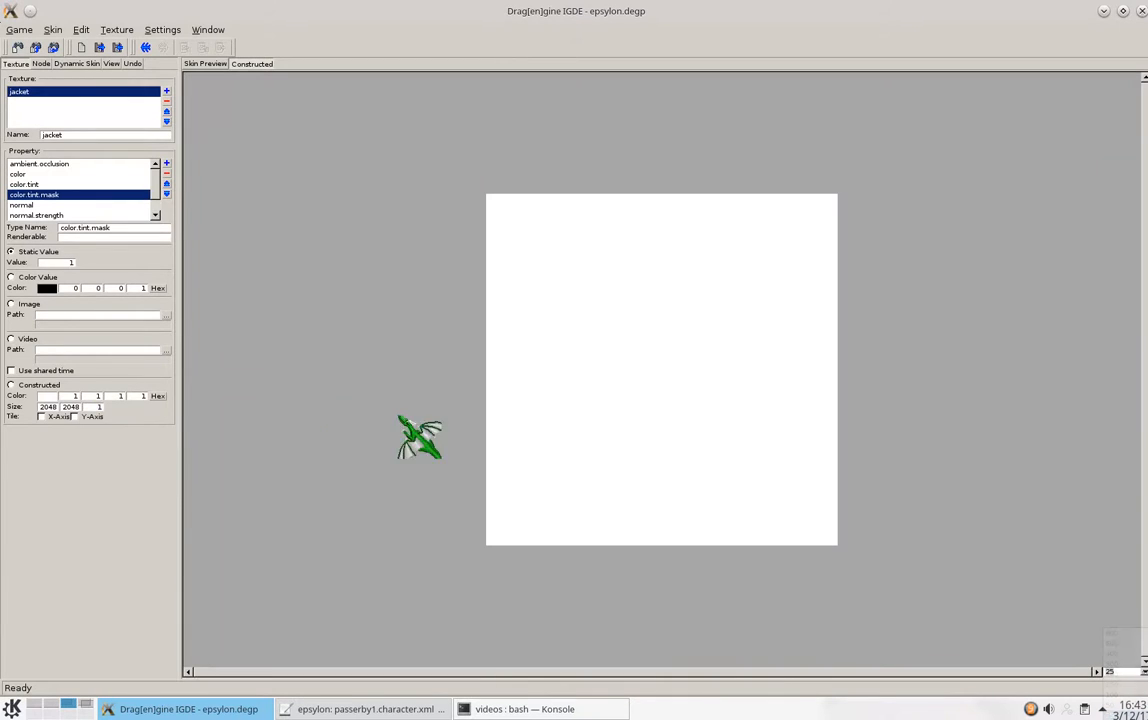
click(40, 385)
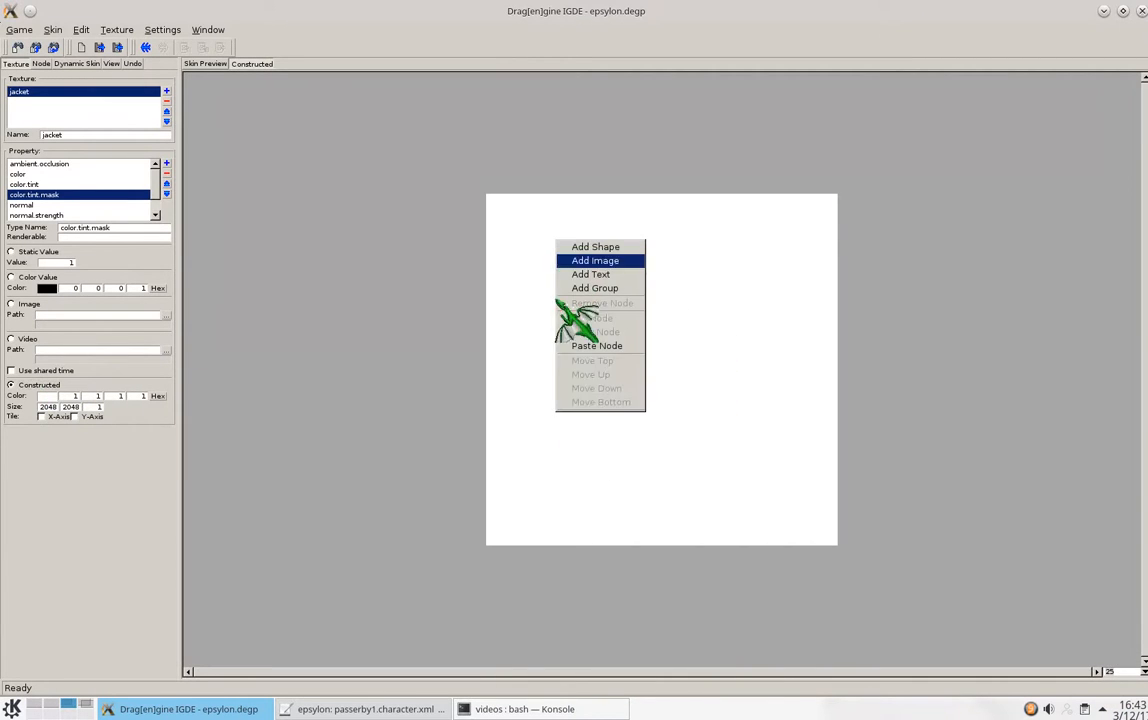
Paste the copied dragon graffiti node onto the color.tint.mask canvas.
click(596, 345)
click(545, 290)
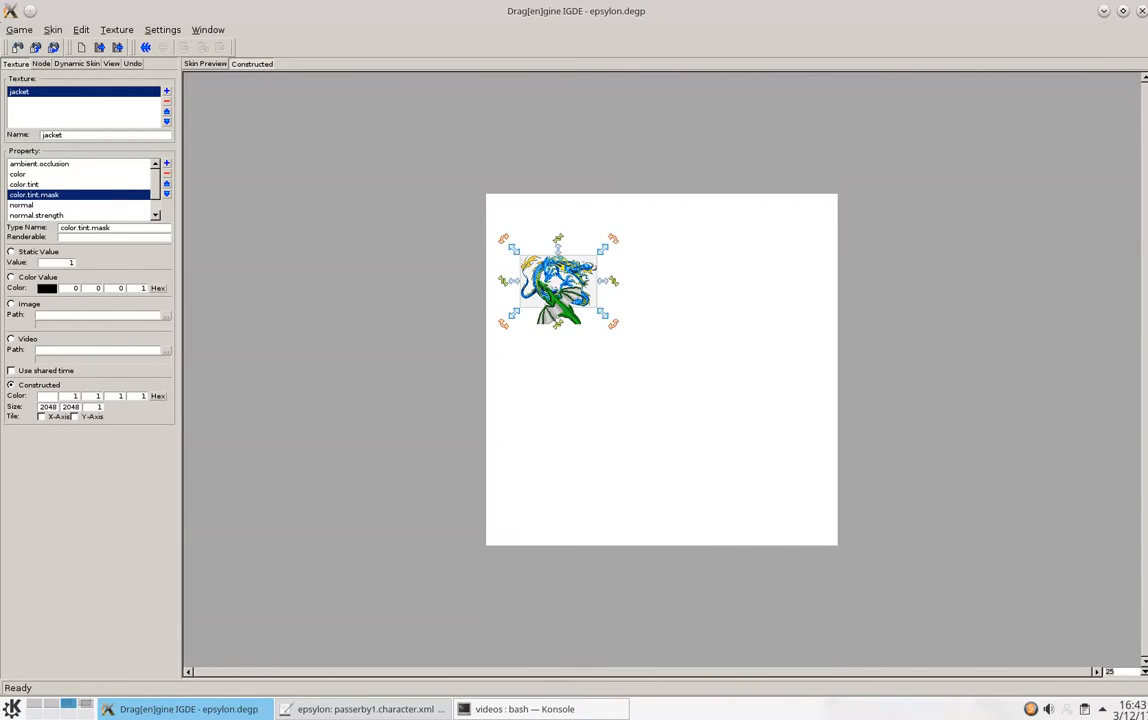
click(1140, 671)
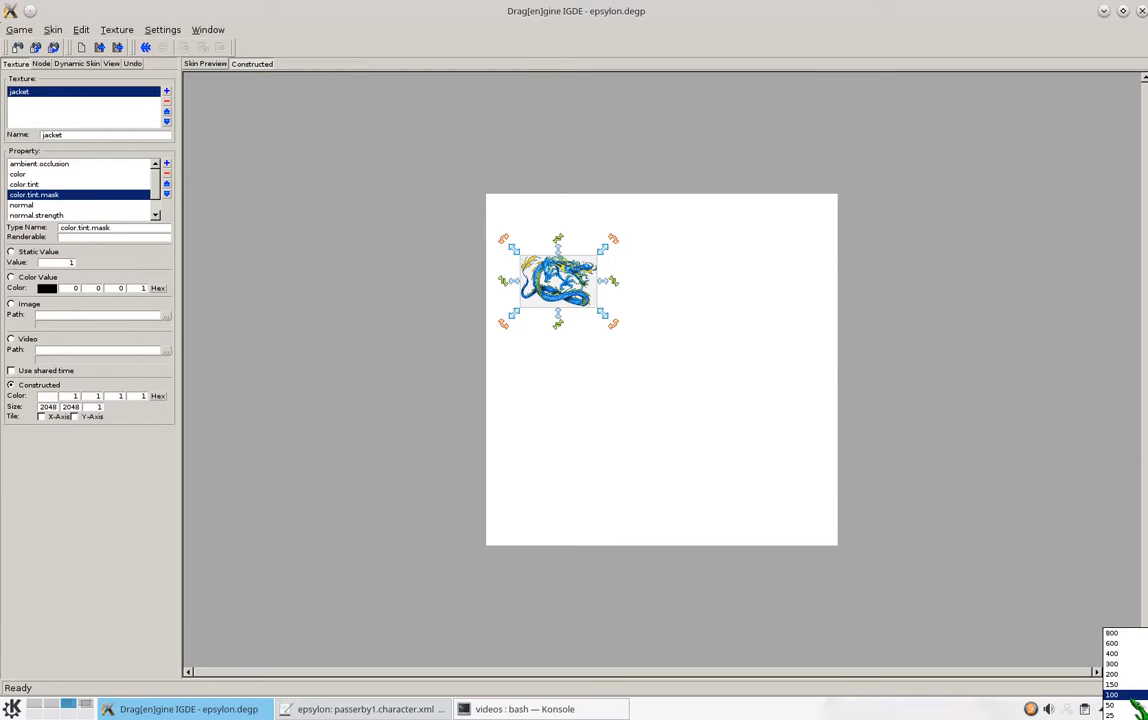
click(1112, 705)
Look up the description and component count of color.tint.mask in the texture property list.
click(162, 29)
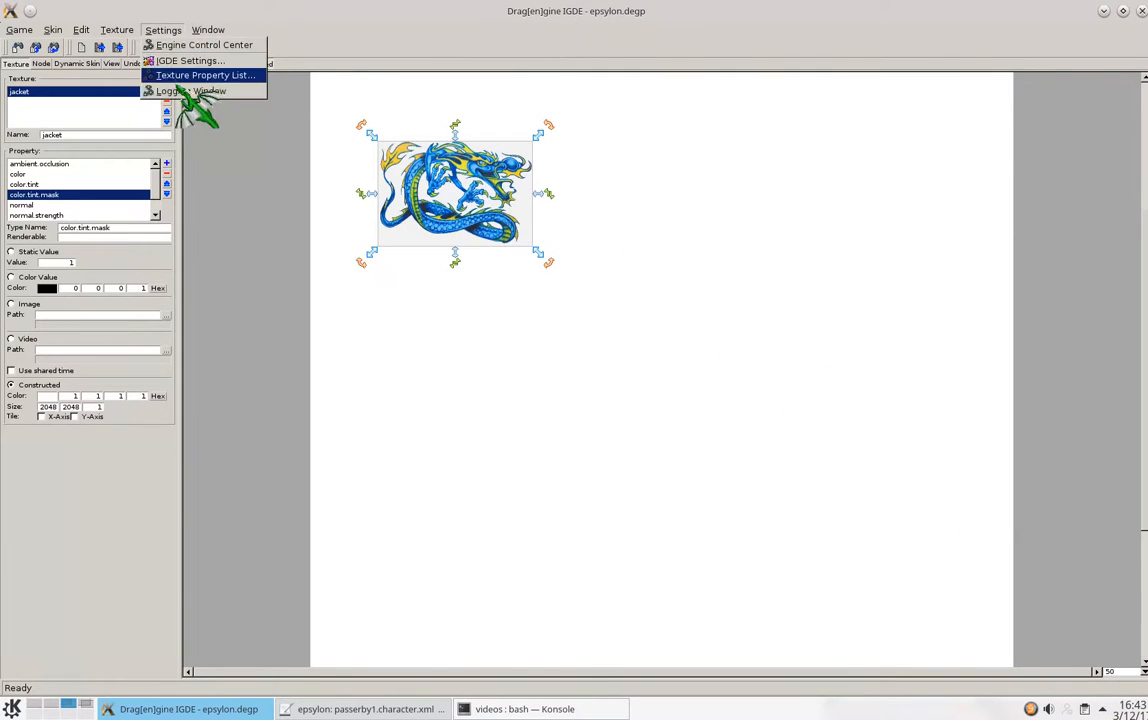
click(200, 76)
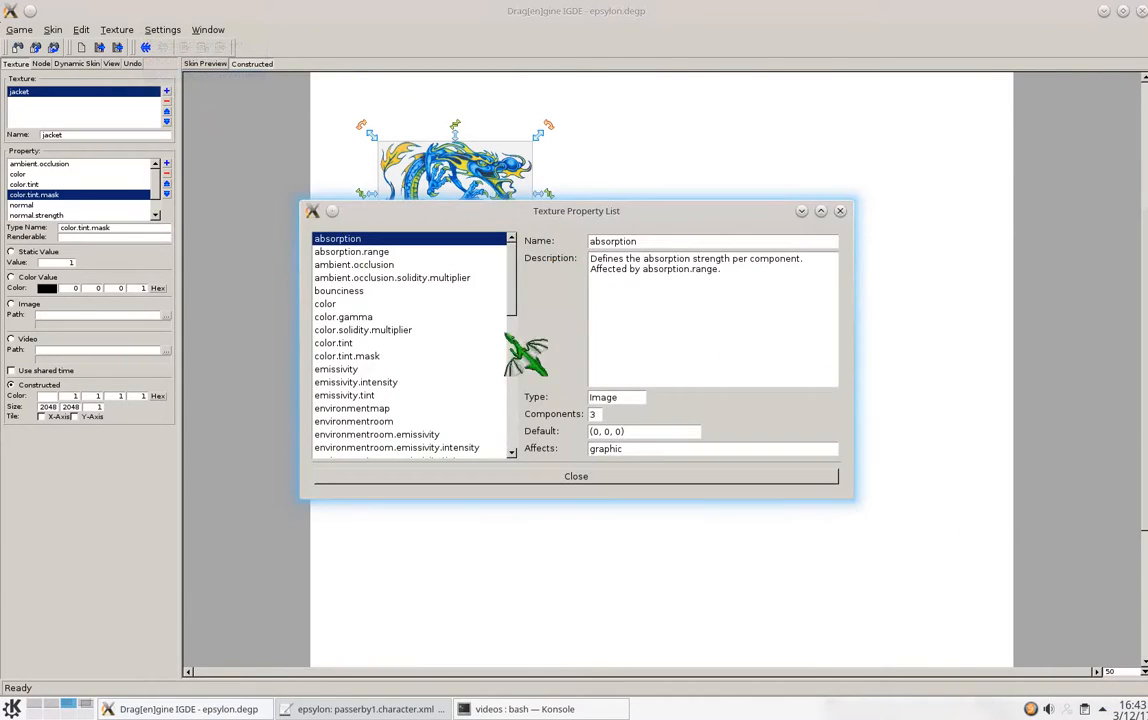
click(350, 356)
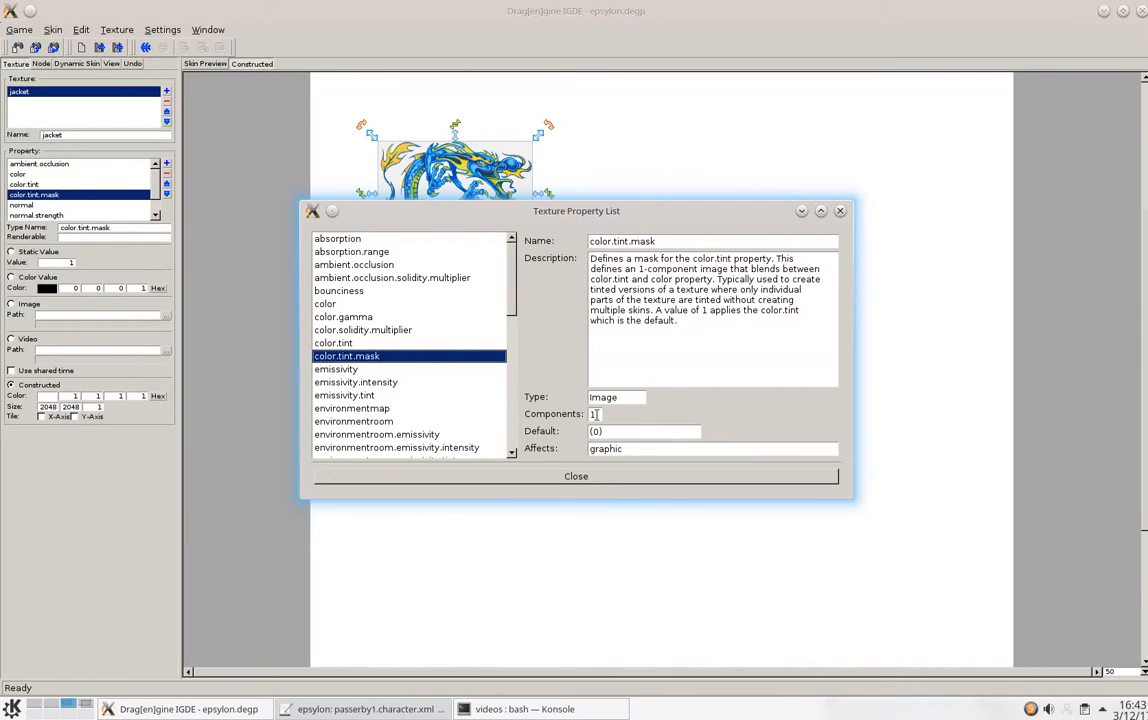
click(840, 211)
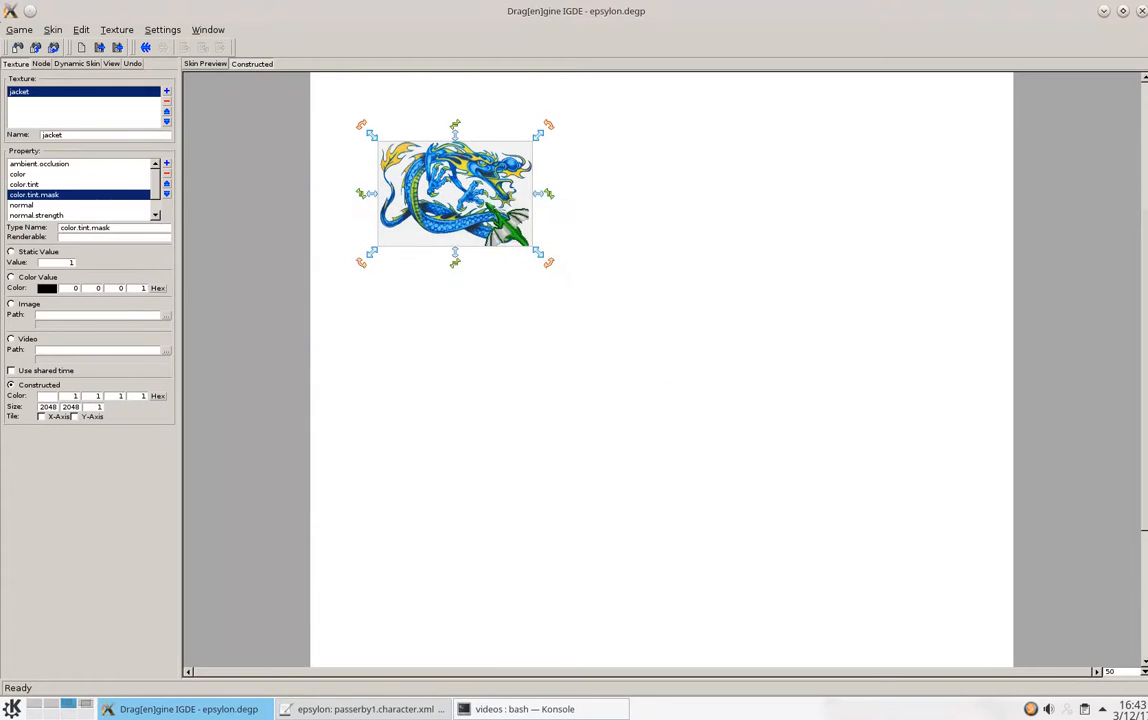
Colorize the pasted dragon node black on the mask canvas and deselect it.
click(1145, 672)
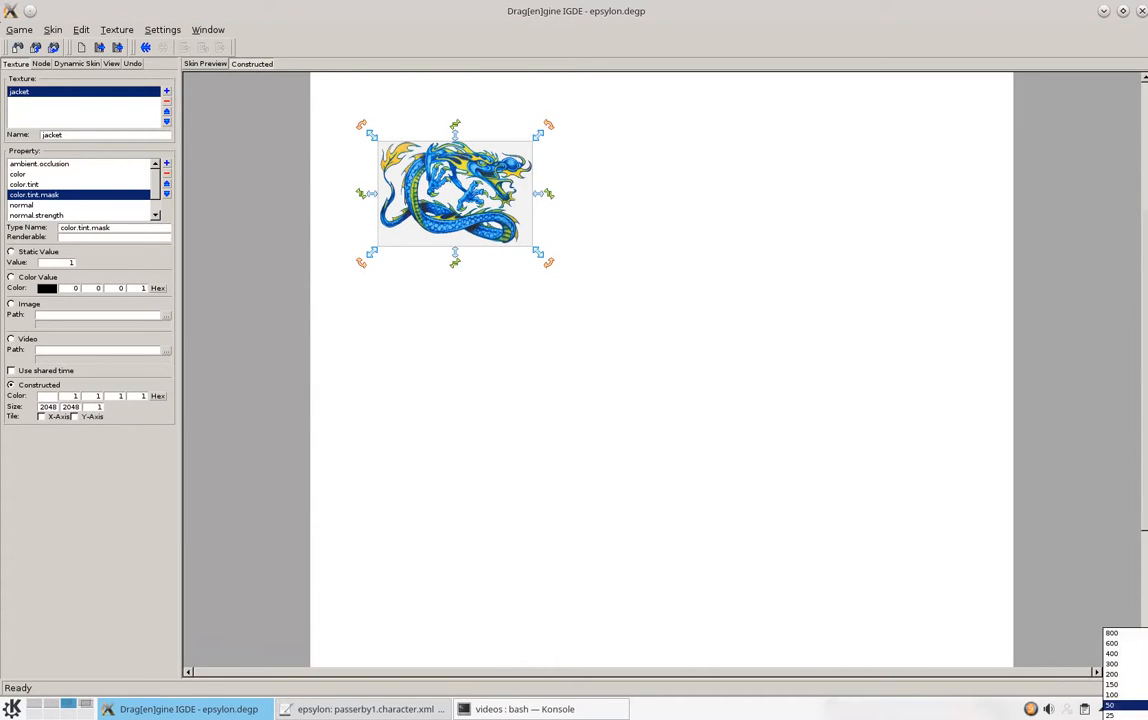
click(1130, 695)
drag(1144, 380, 1130, 208)
drag(746, 672, 521, 673)
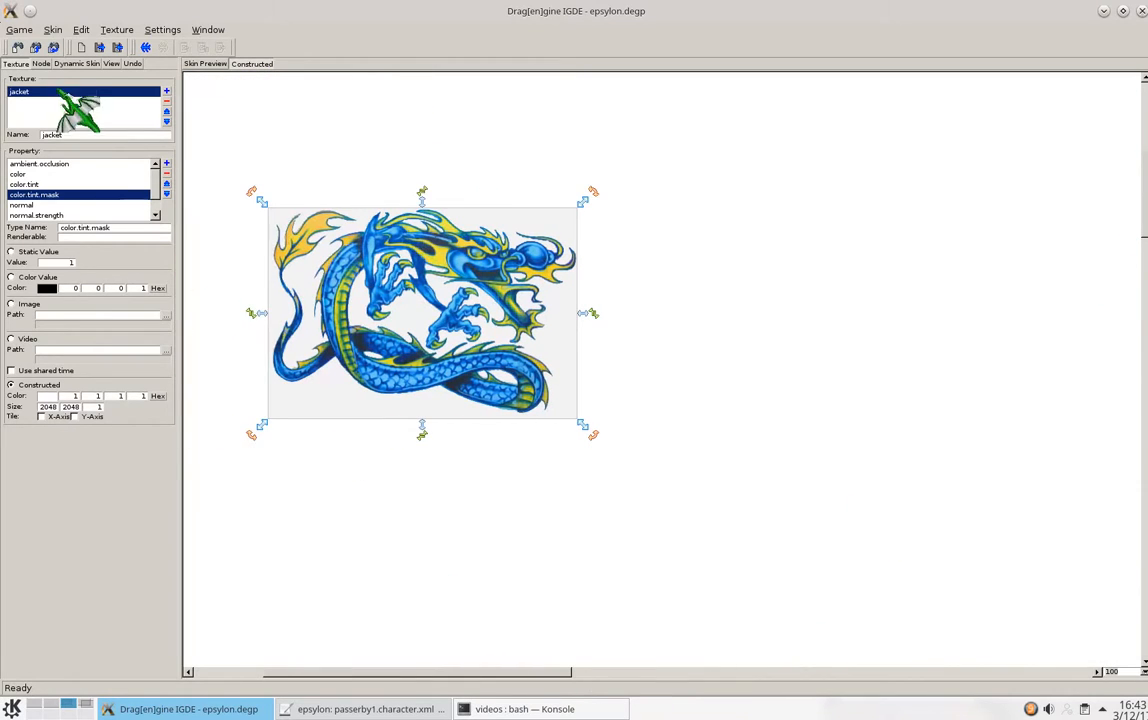
click(41, 63)
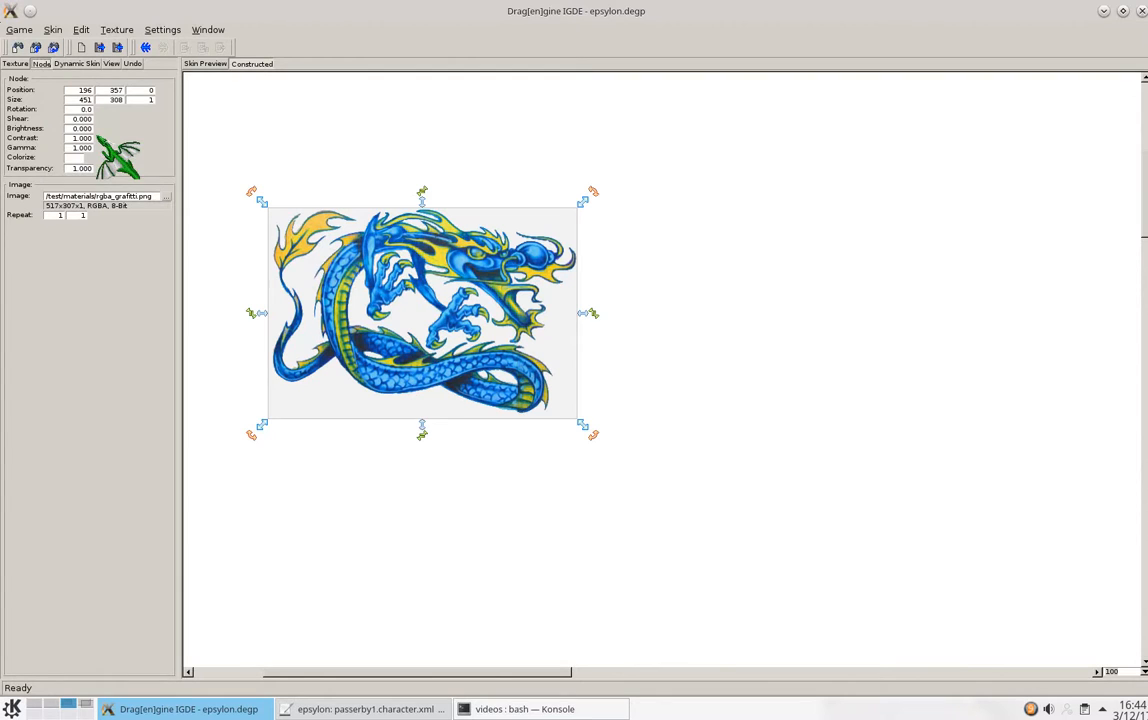
click(78, 158)
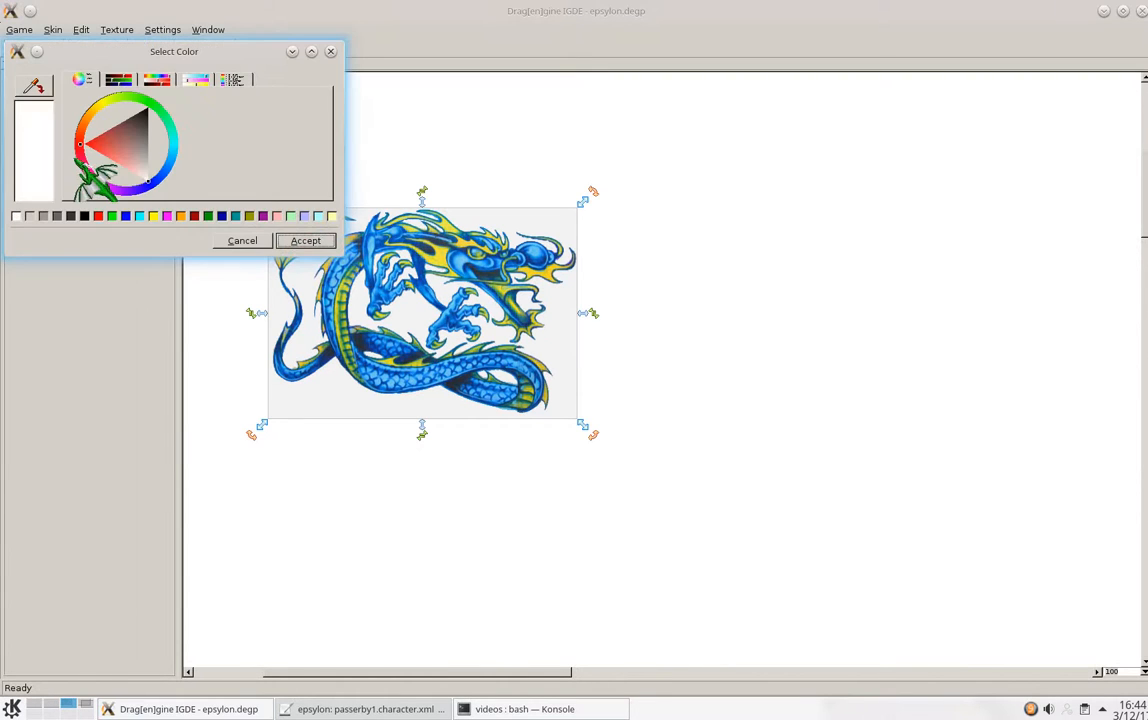
click(147, 109)
click(306, 240)
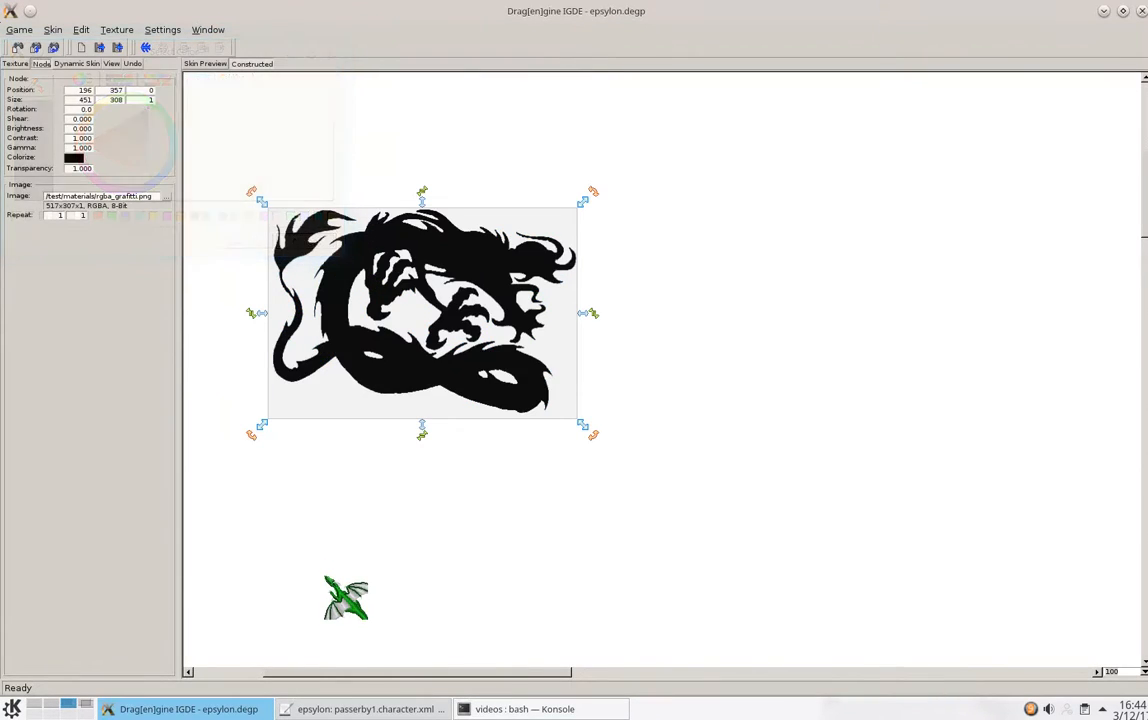
click(320, 530)
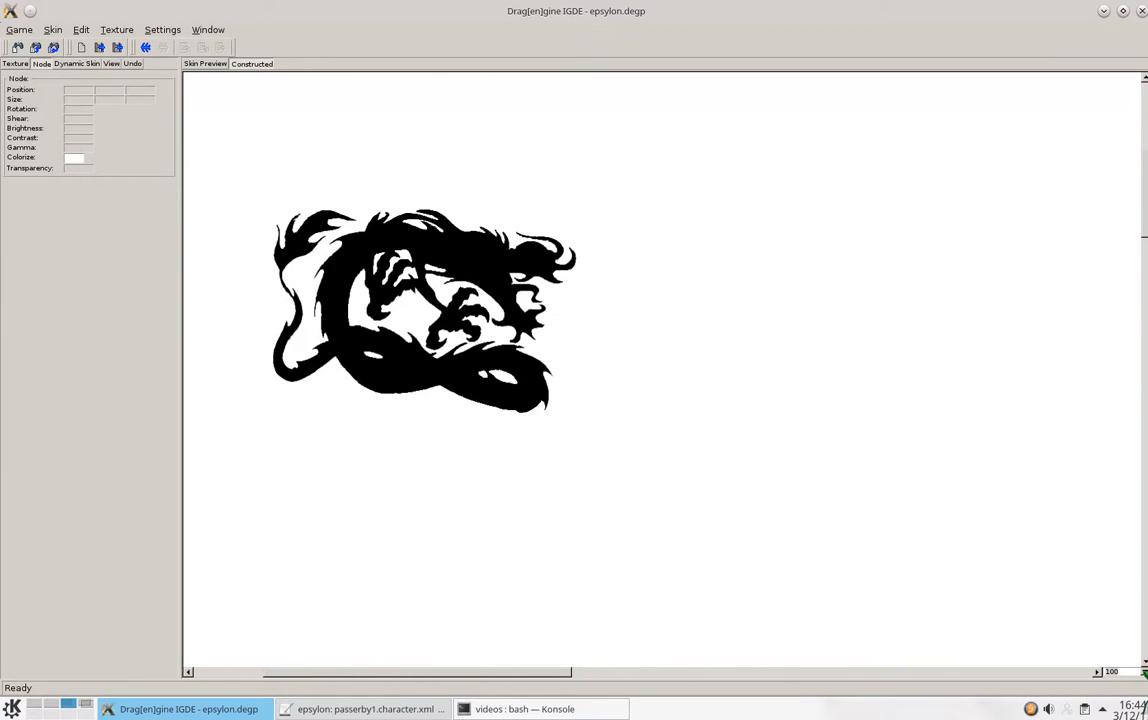
Examine the masked tint around the dragon on the jacket's back in the skin preview.
click(1145, 671)
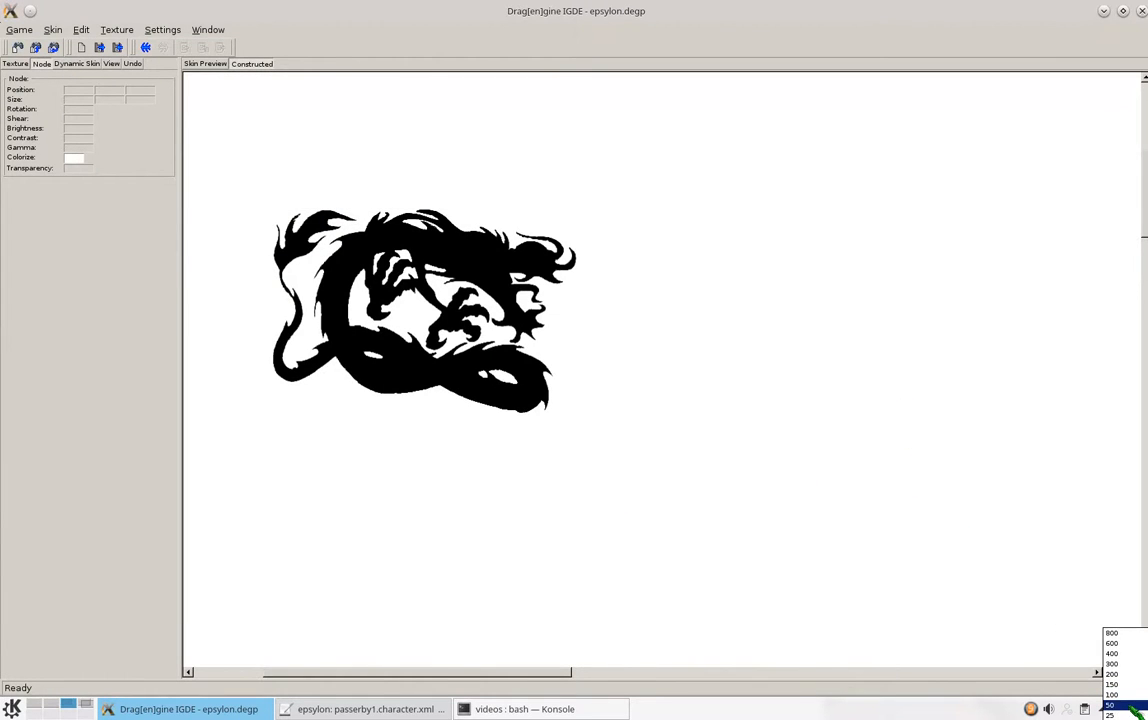
click(1130, 706)
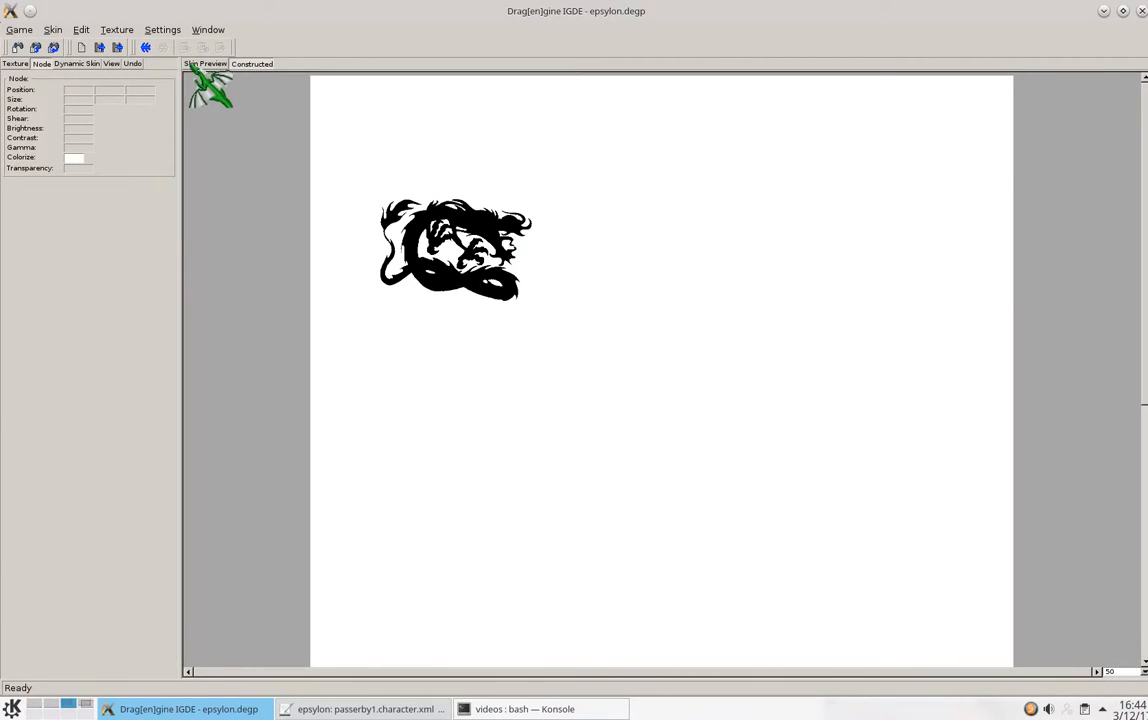
click(205, 64)
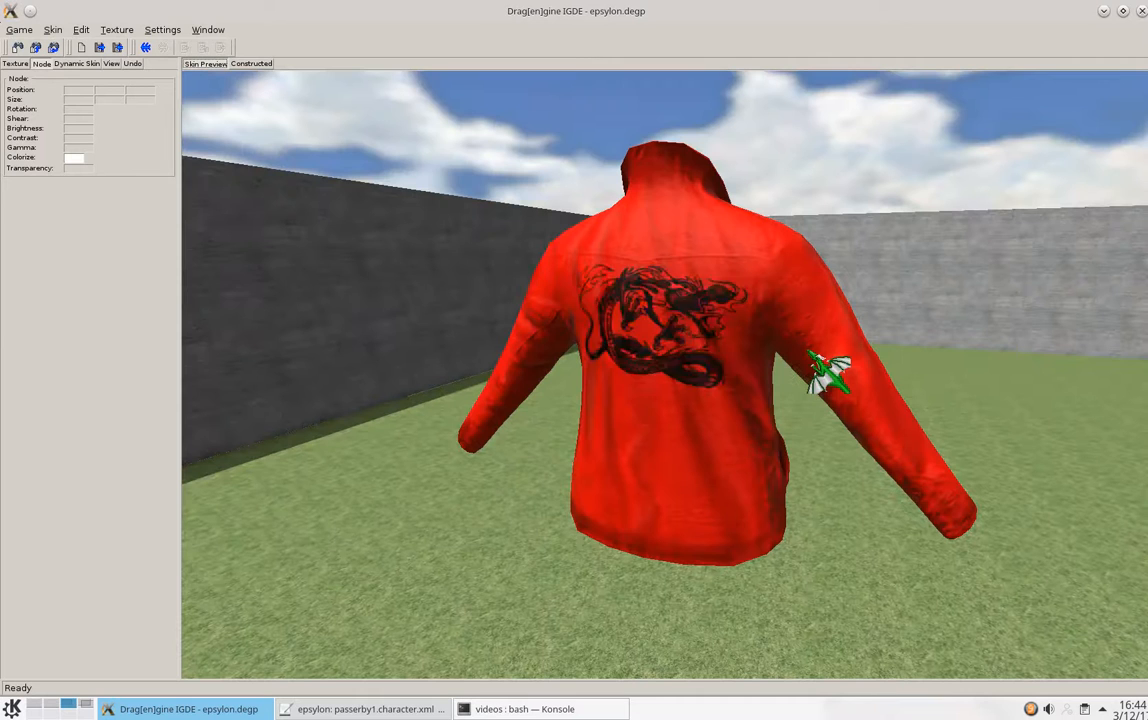
click(15, 63)
drag(578, 336, 668, 392)
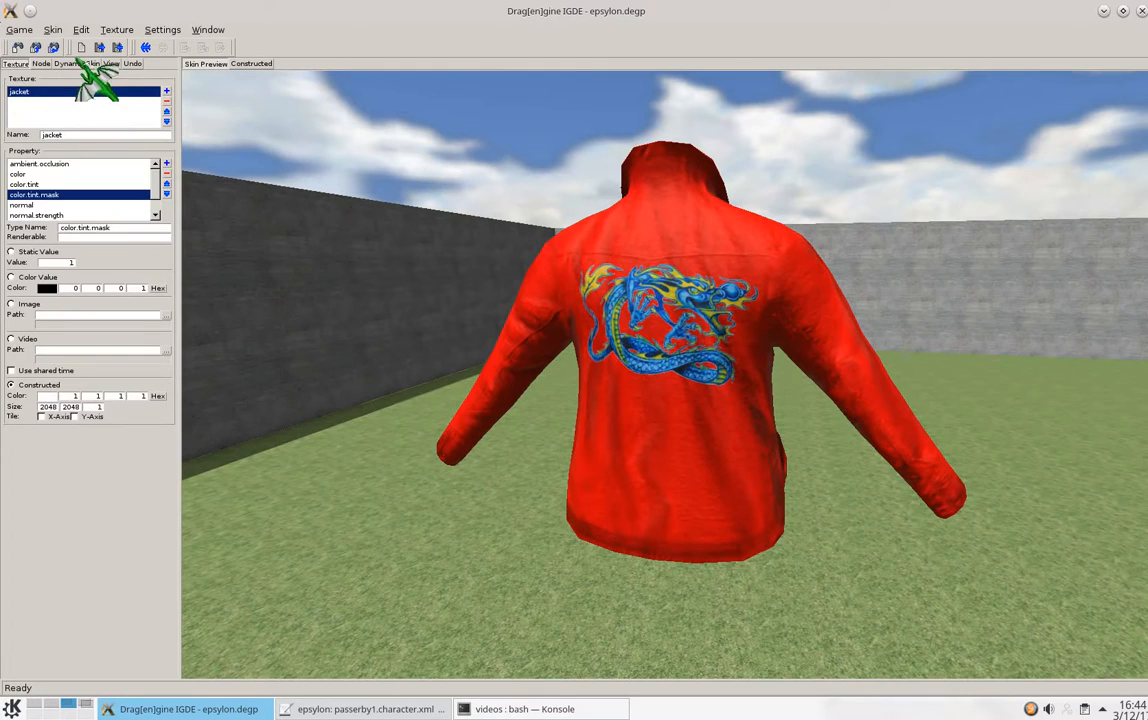
Try the tint renderable in bright blue (0.000, 0.667, 1.000) and in yellow (1.000, 0.933, 0.000) on the previewed jacket.
click(77, 63)
click(50, 156)
click(170, 158)
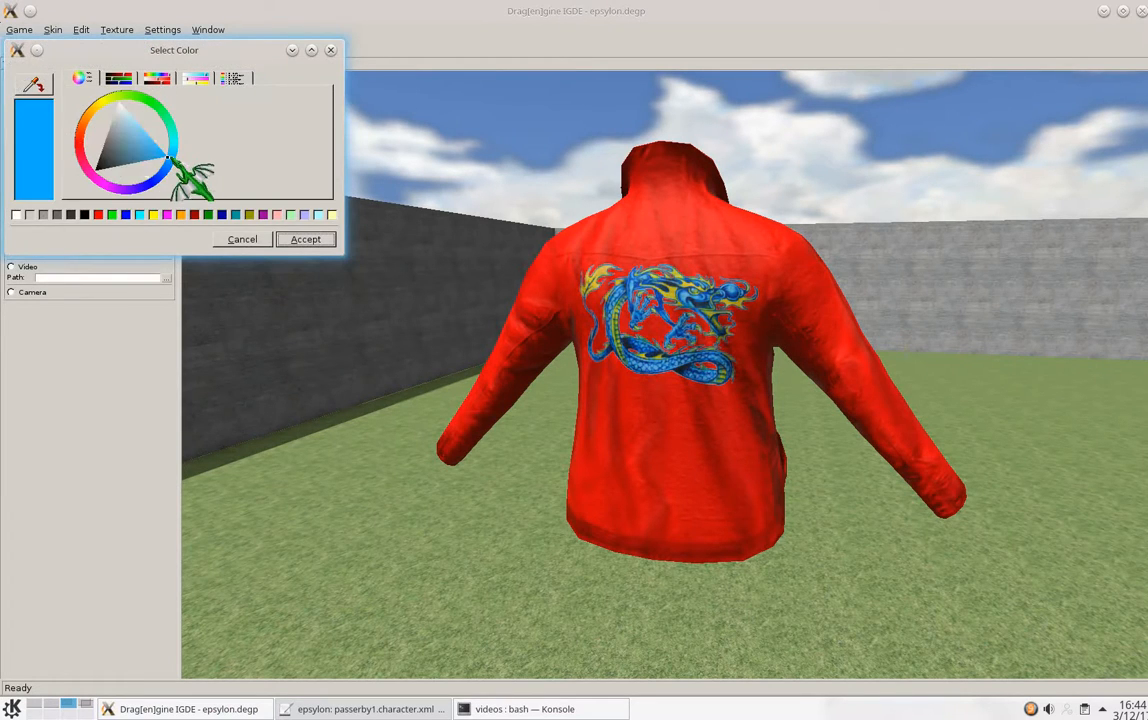
click(306, 241)
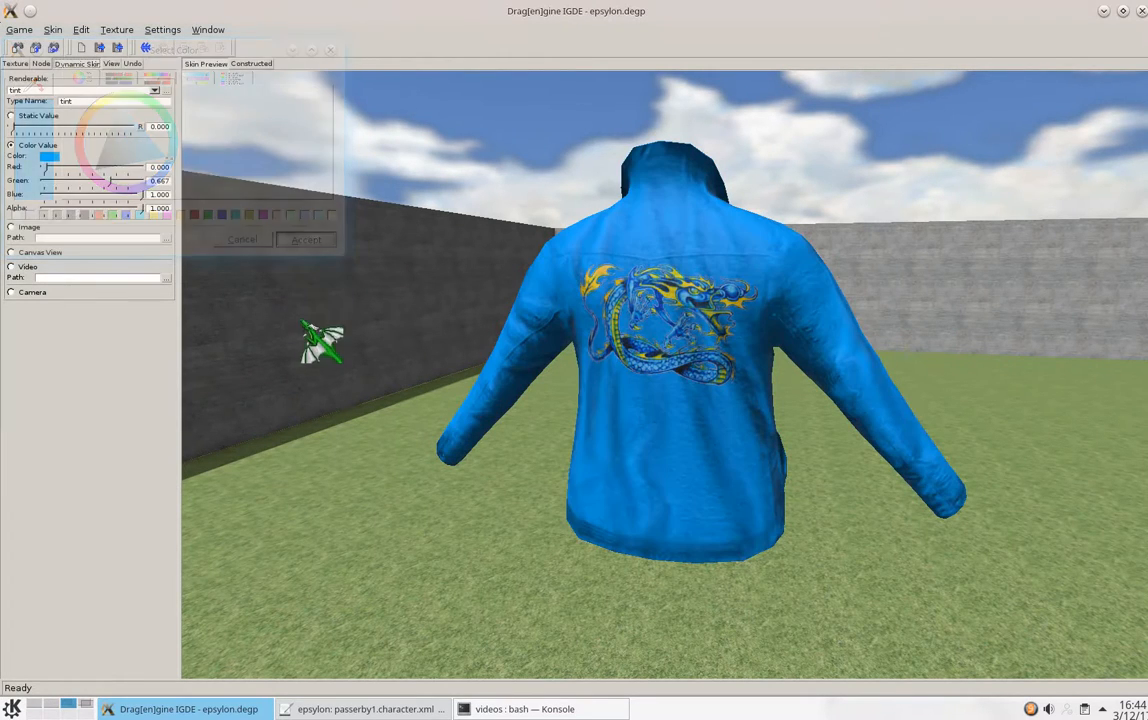
click(50, 157)
click(97, 100)
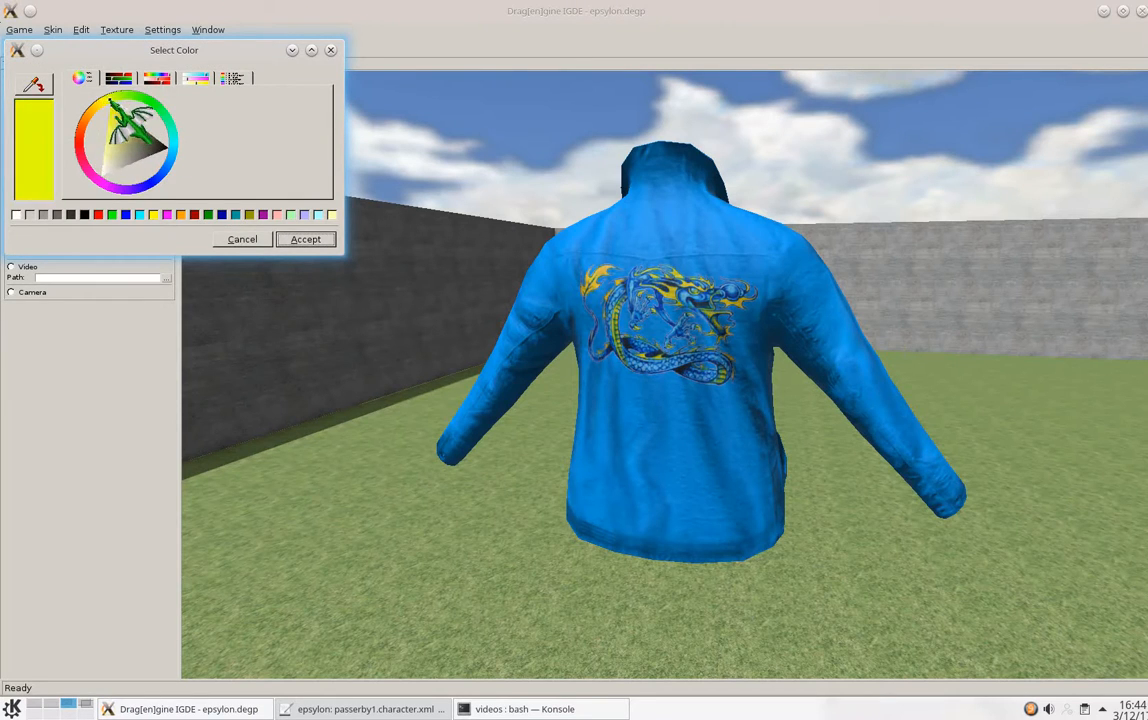
click(306, 239)
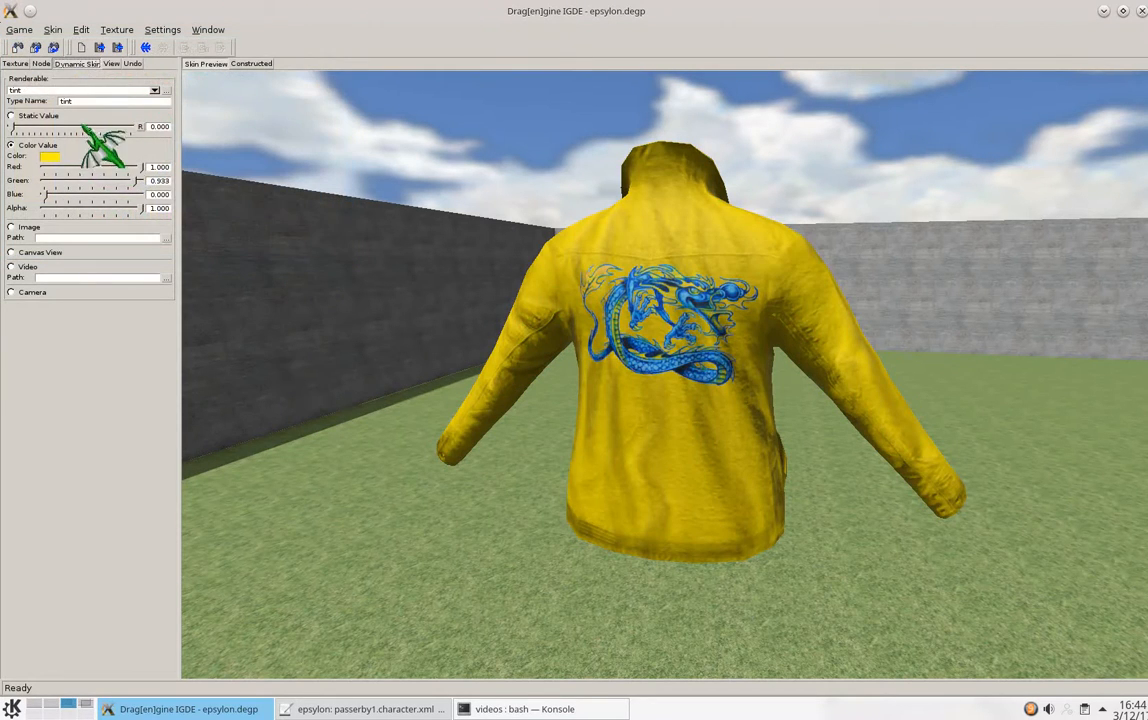
Set the tint renderable's color to orange-red with red 1.000, green 0.137 and blue 0.000.
click(47, 157)
drag(104, 170, 80, 138)
click(306, 239)
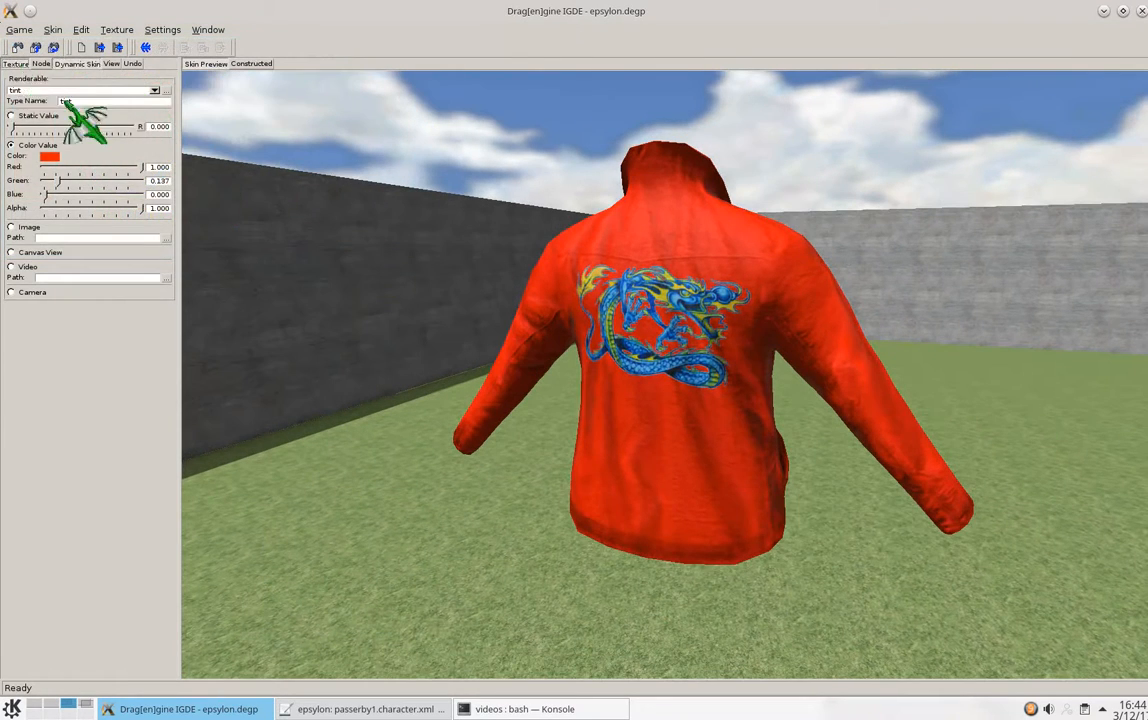
Open the constructed canvas of the jacket's color property at 100% scale with the dragon in view.
scroll(66, 120, up, 3)
click(66, 194)
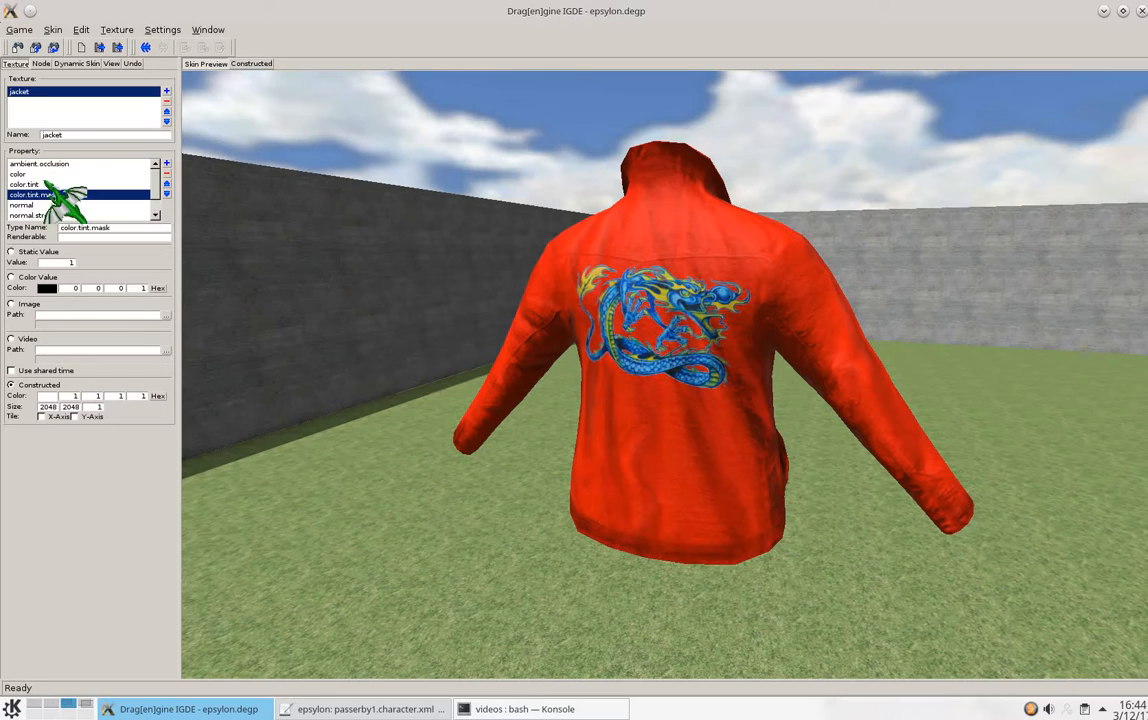
click(55, 174)
click(250, 63)
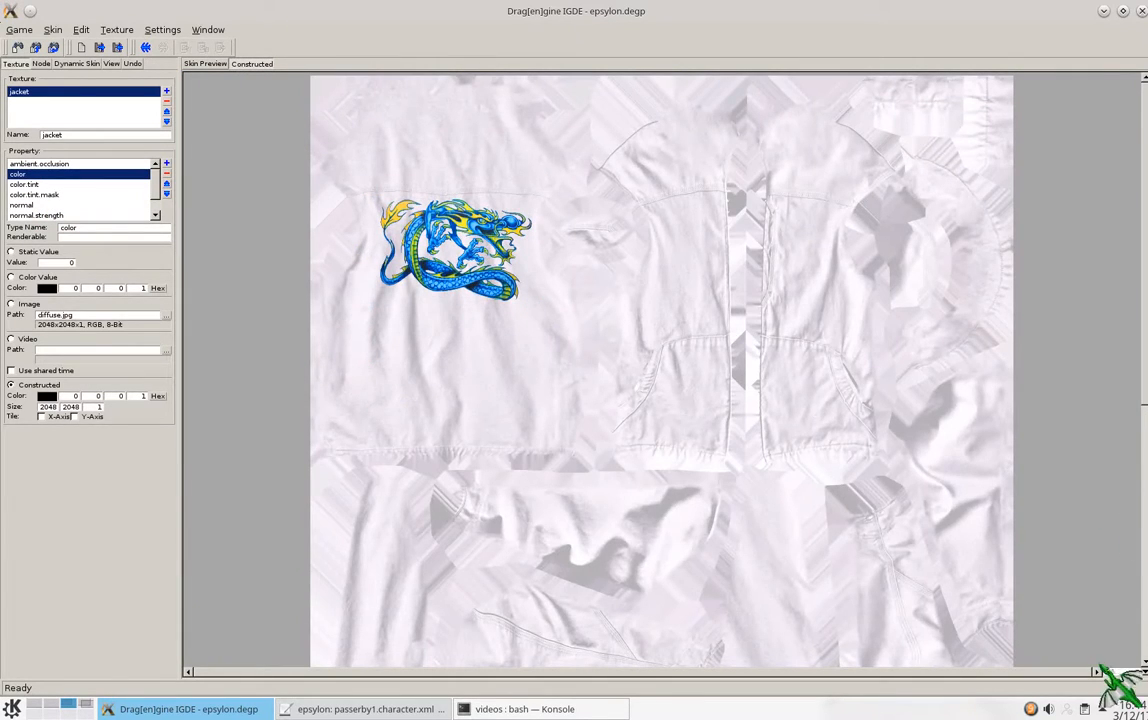
click(1145, 671)
click(1112, 694)
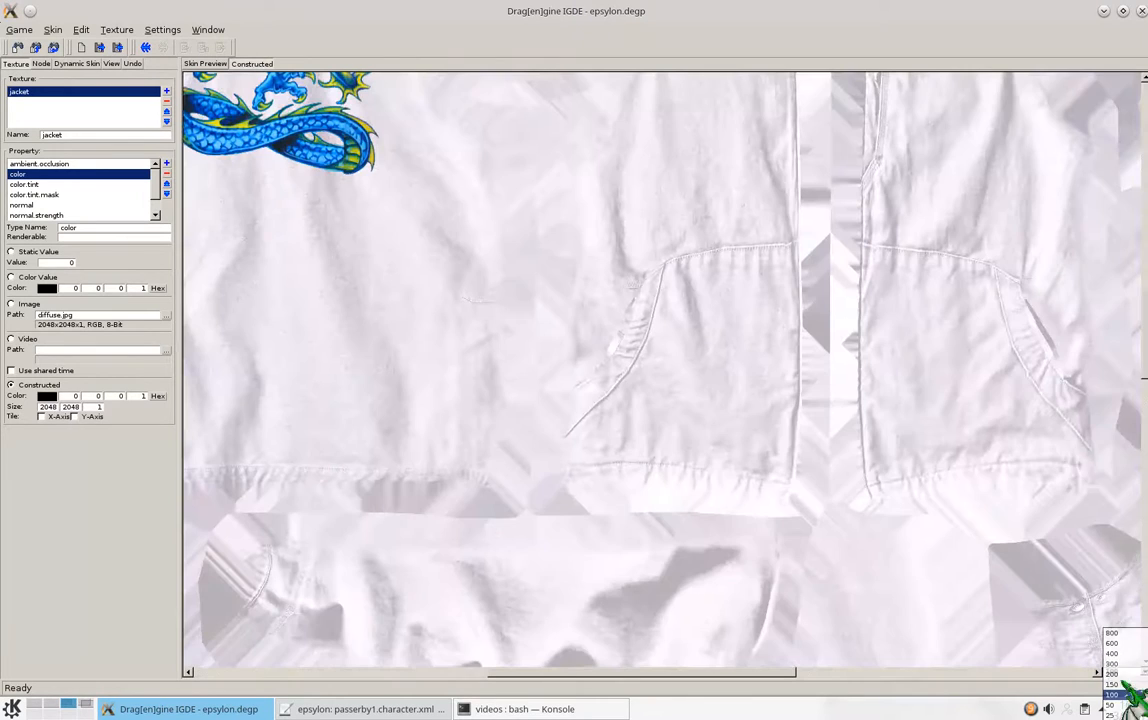
scroll(1135, 384, up, 3)
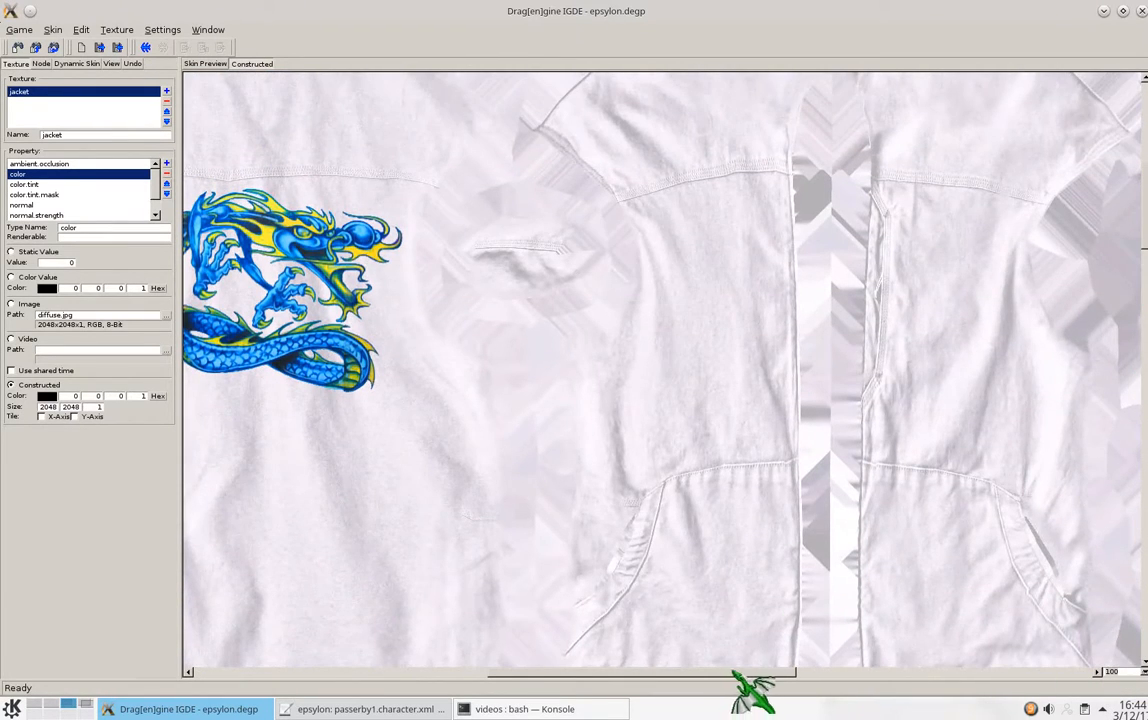
drag(730, 671, 425, 671)
Add a shape node to the color canvas and form it into a wide, flat rectangle just below the dragon.
right_click(254, 159)
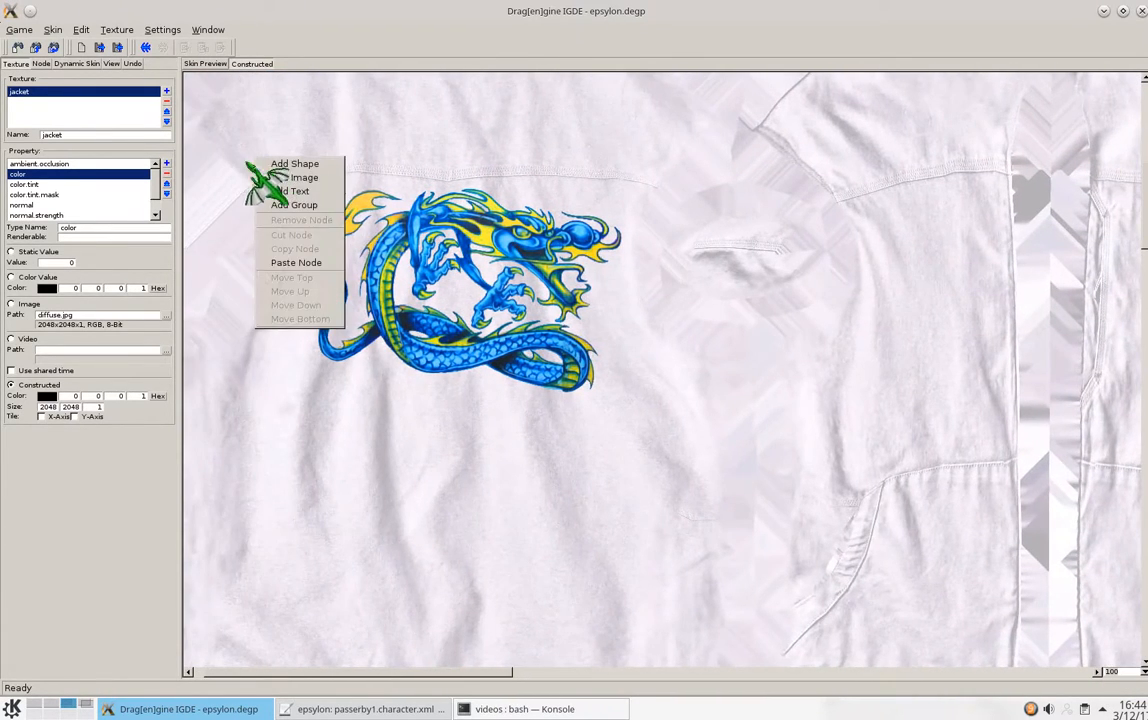
click(325, 178)
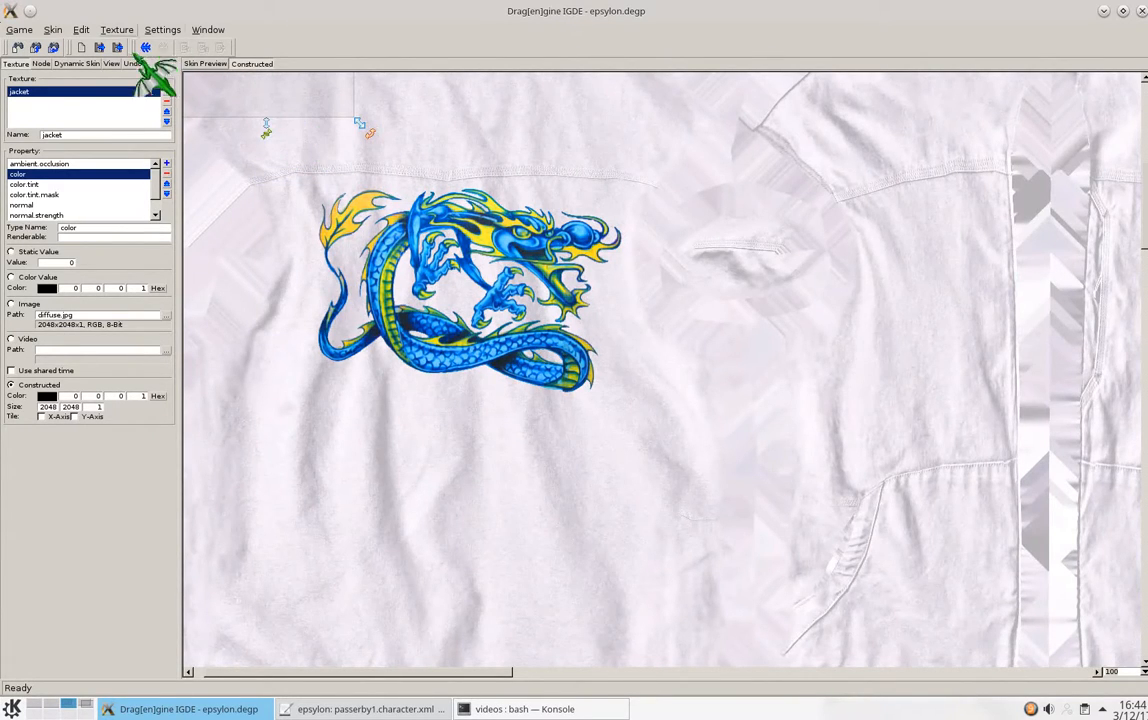
right_click(276, 346)
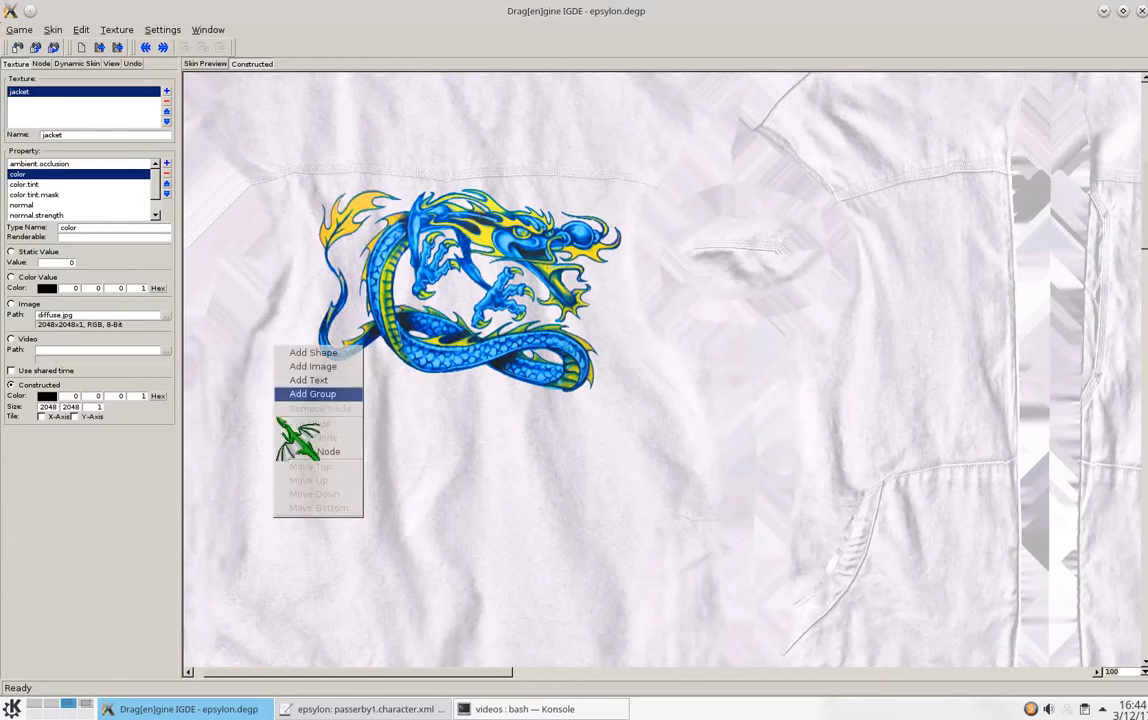
click(346, 353)
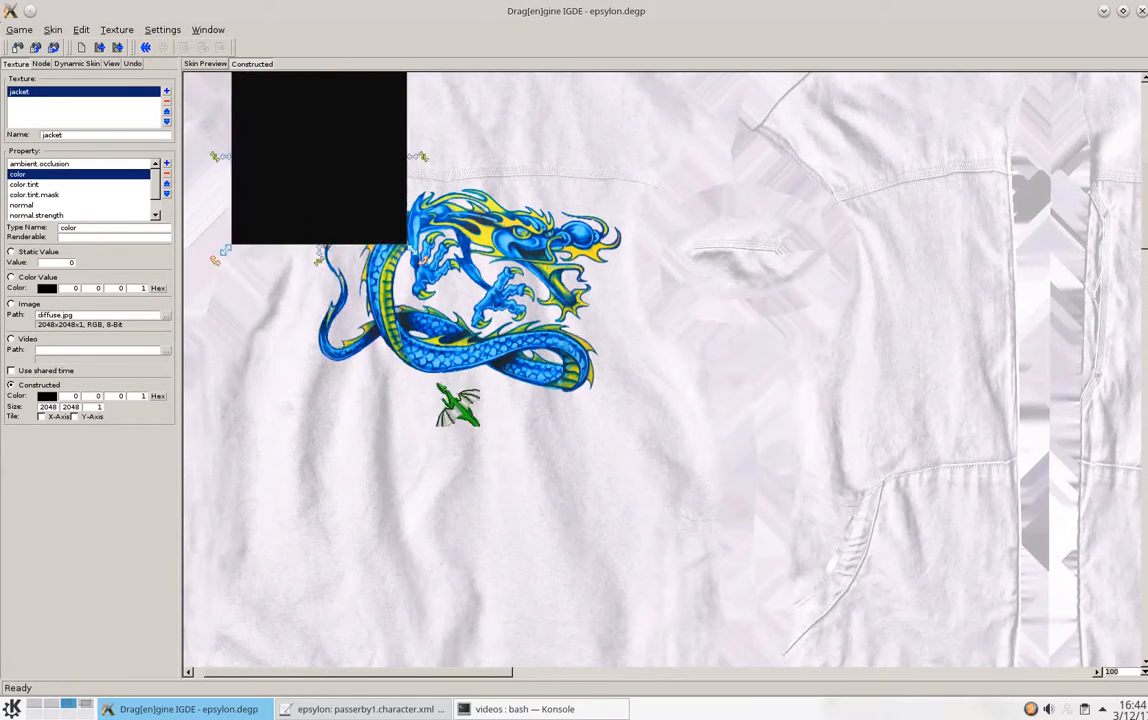
drag(393, 345, 440, 556)
drag(494, 588, 540, 462)
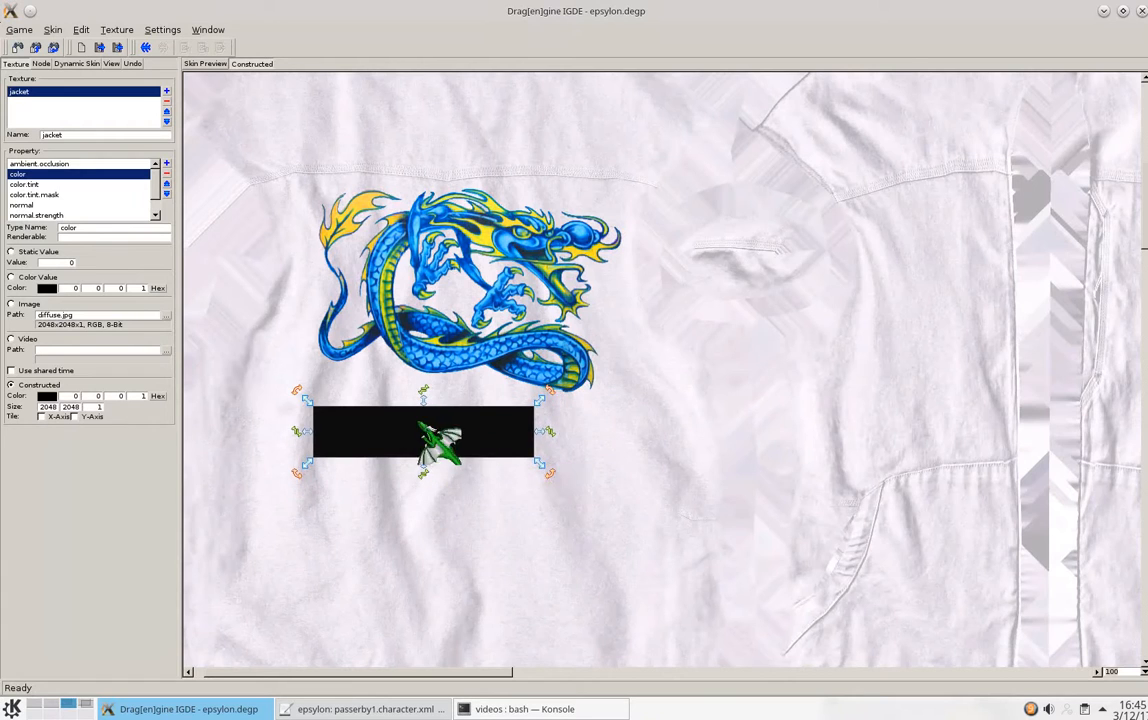
drag(418, 421, 456, 422)
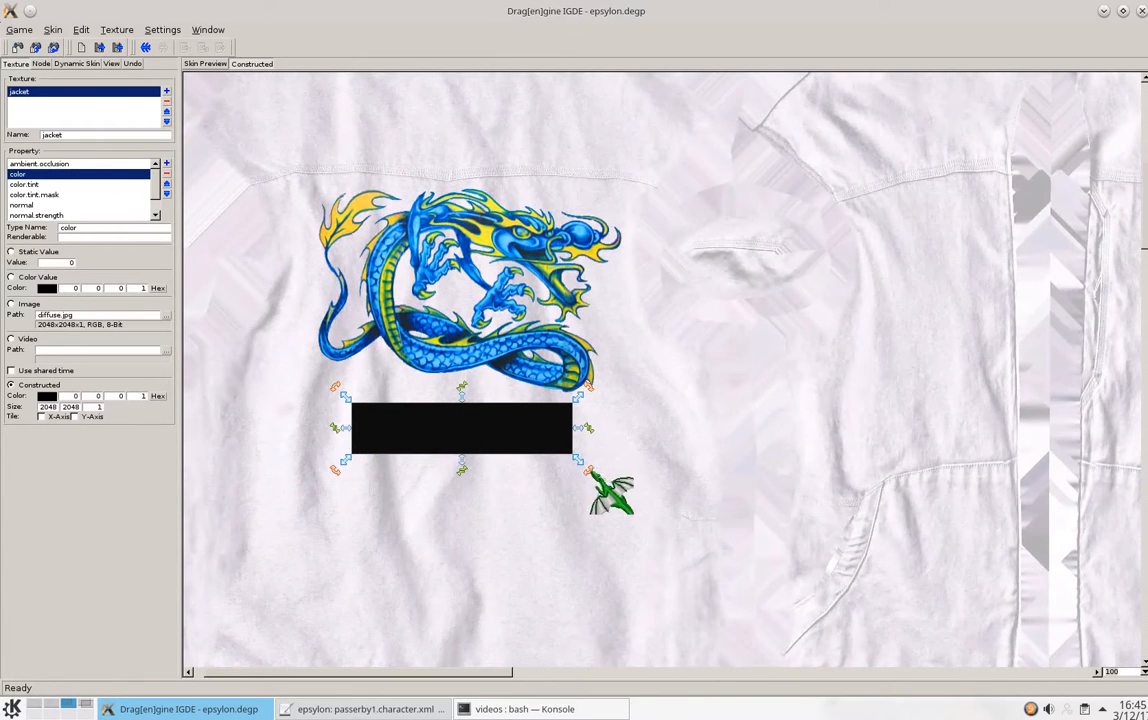
Shear the black rectangle below the dragon by about -21.8 to make it a slanted parallelogram.
mouse_move(591, 478)
mouse_down()
mouse_move(576, 449)
mouse_move(576, 488)
mouse_move(586, 465)
mouse_move(590, 478)
mouse_up()
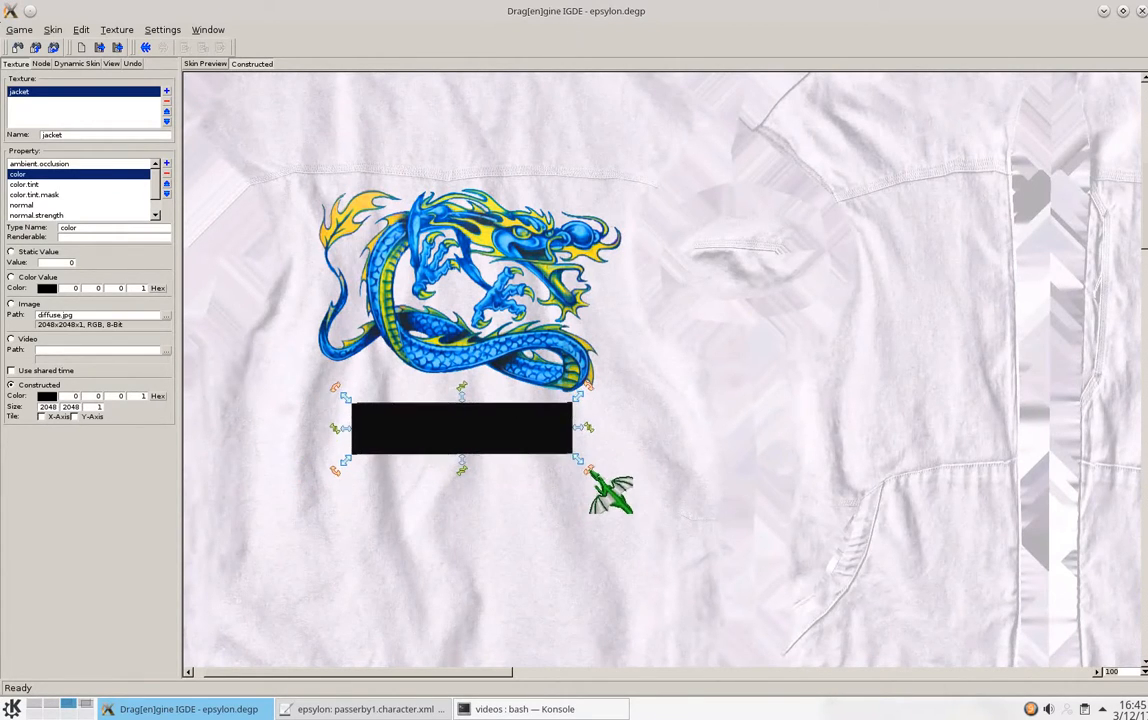
click(146, 47)
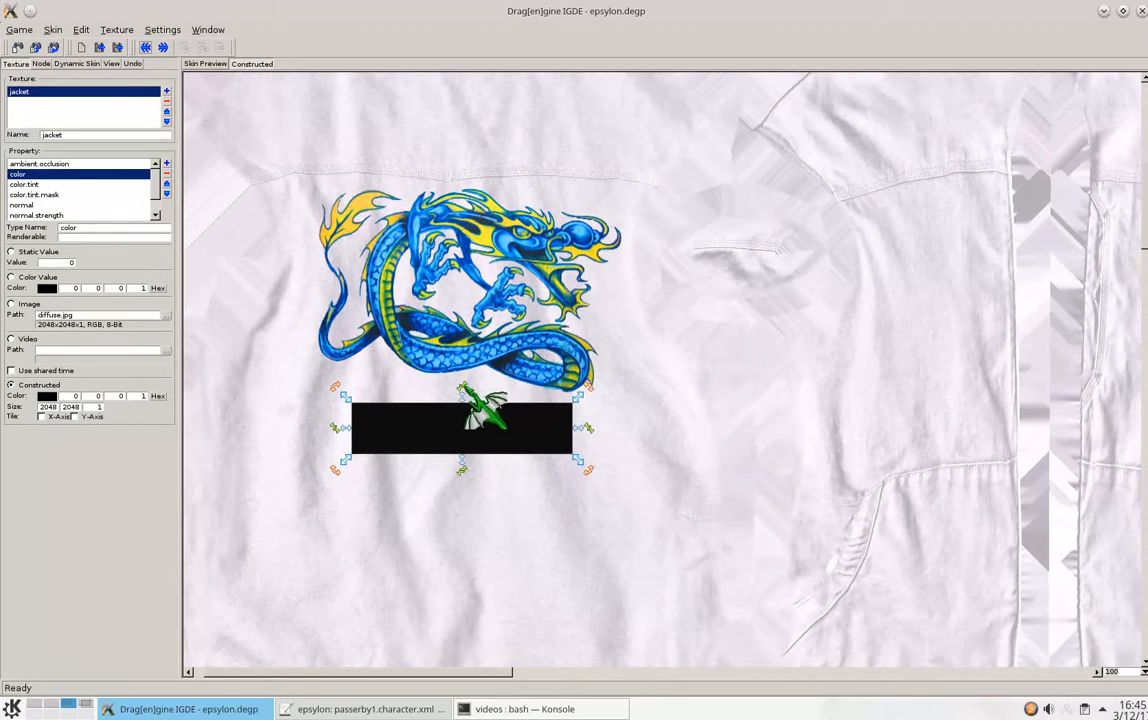
drag(466, 390, 510, 410)
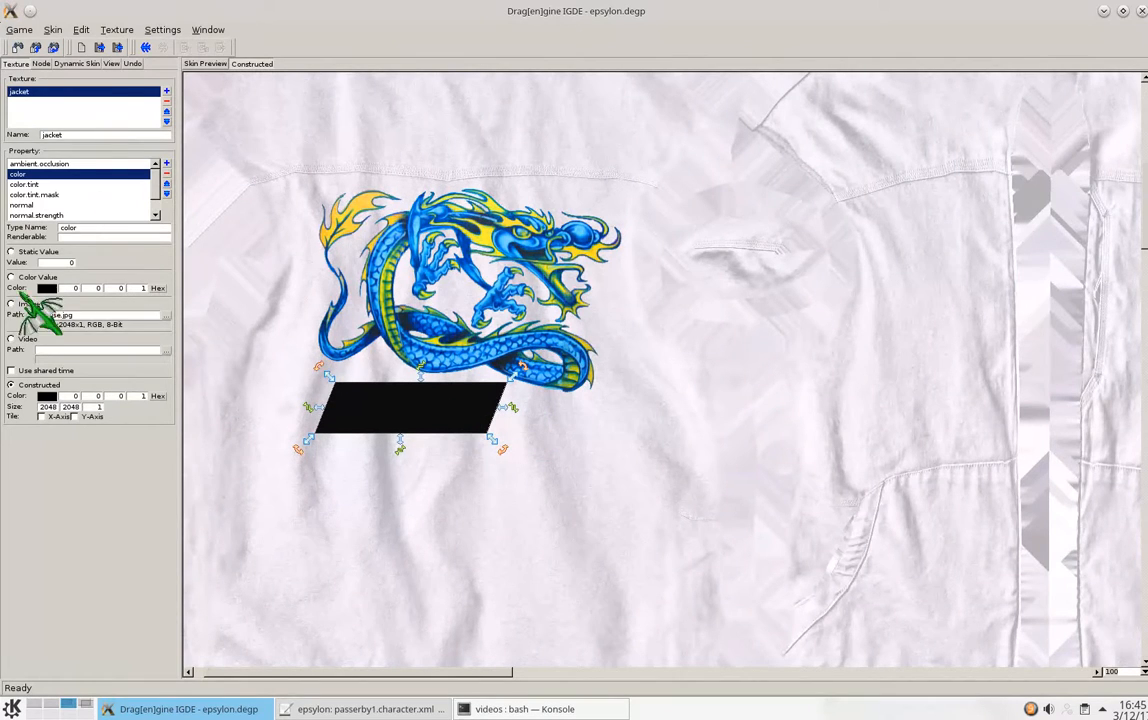
Set the fill color of the slanted rectangle shape to bright yellow.
click(42, 63)
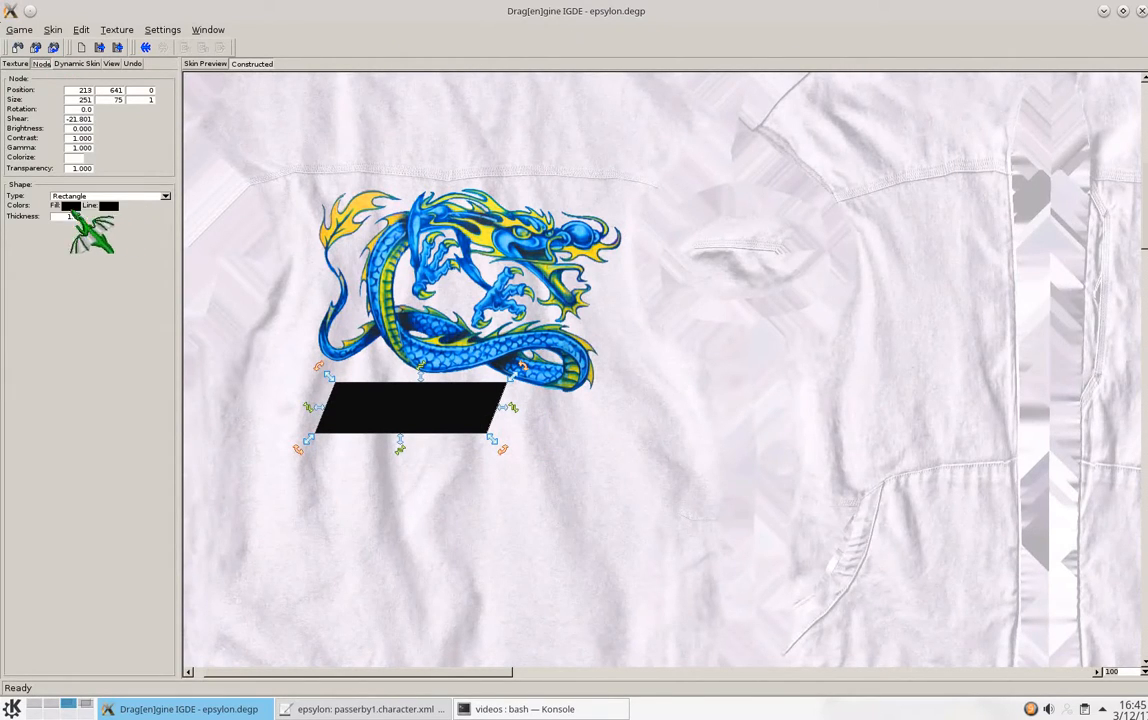
click(72, 206)
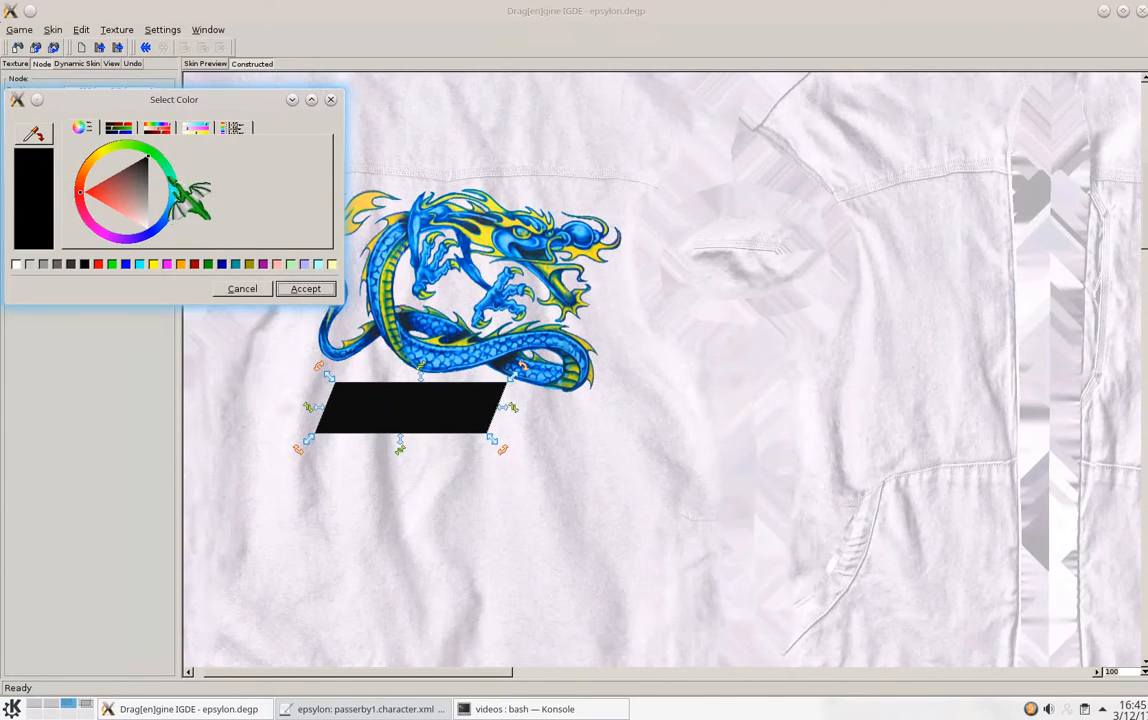
click(106, 151)
drag(146, 205, 108, 152)
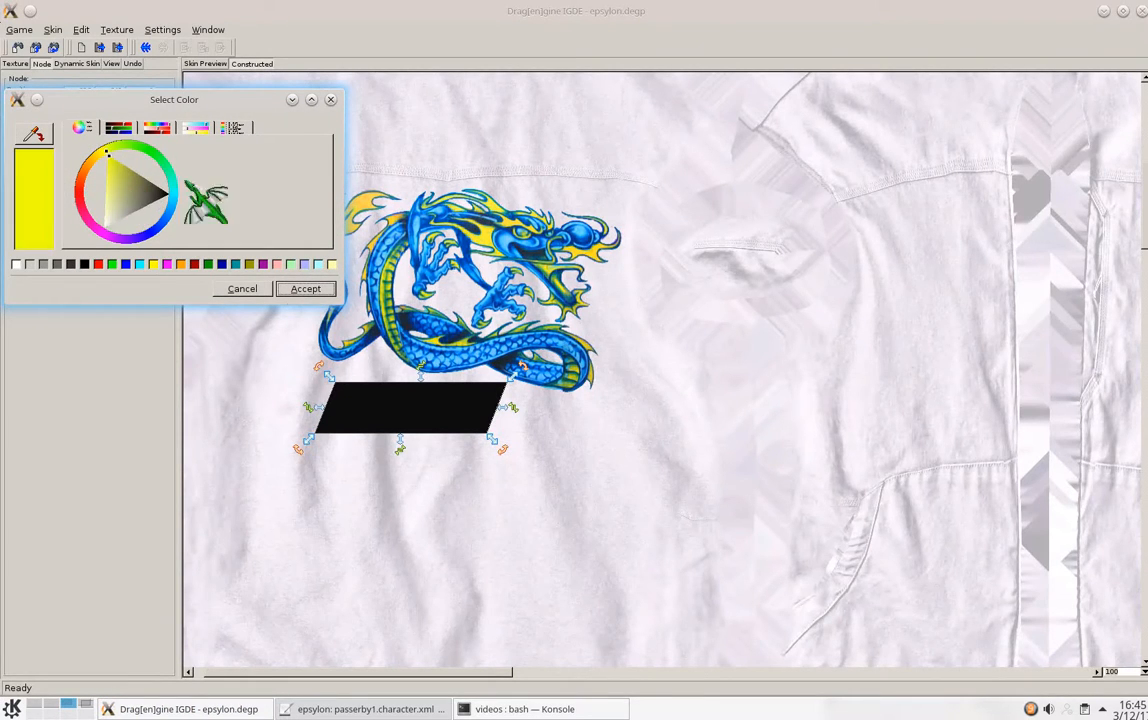
click(306, 288)
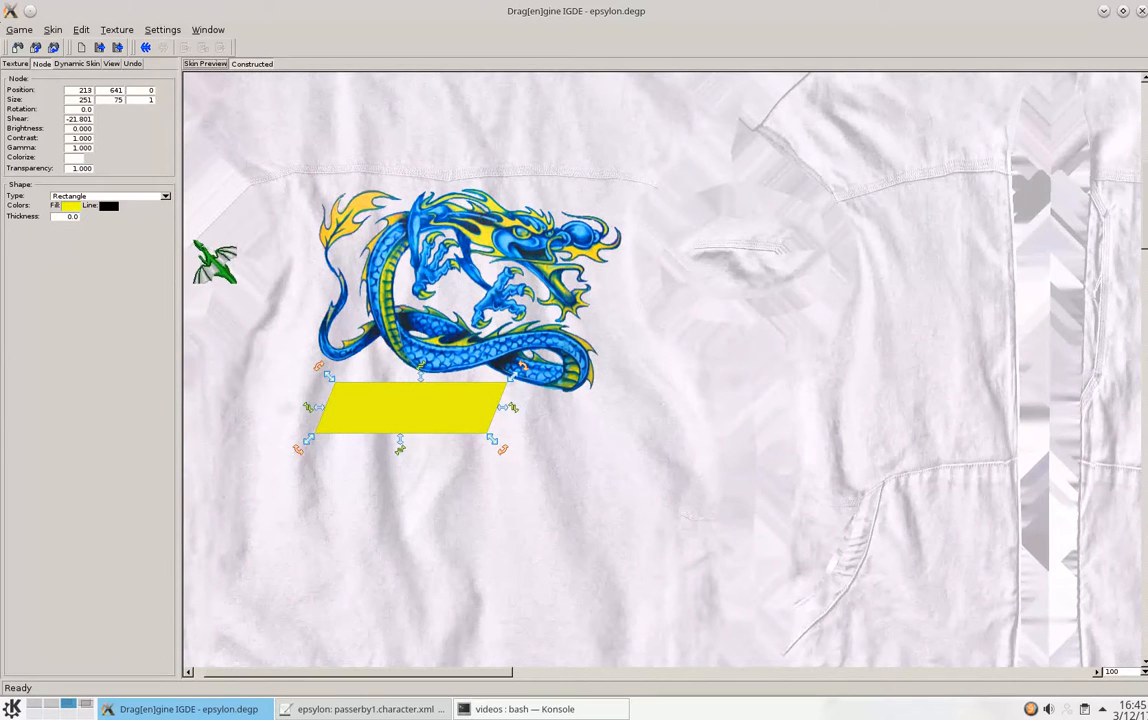
Add a text node over the yellow parallelogram, about 246 by 71 in size and sheared by about -24.2 to match it.
right_click(224, 190)
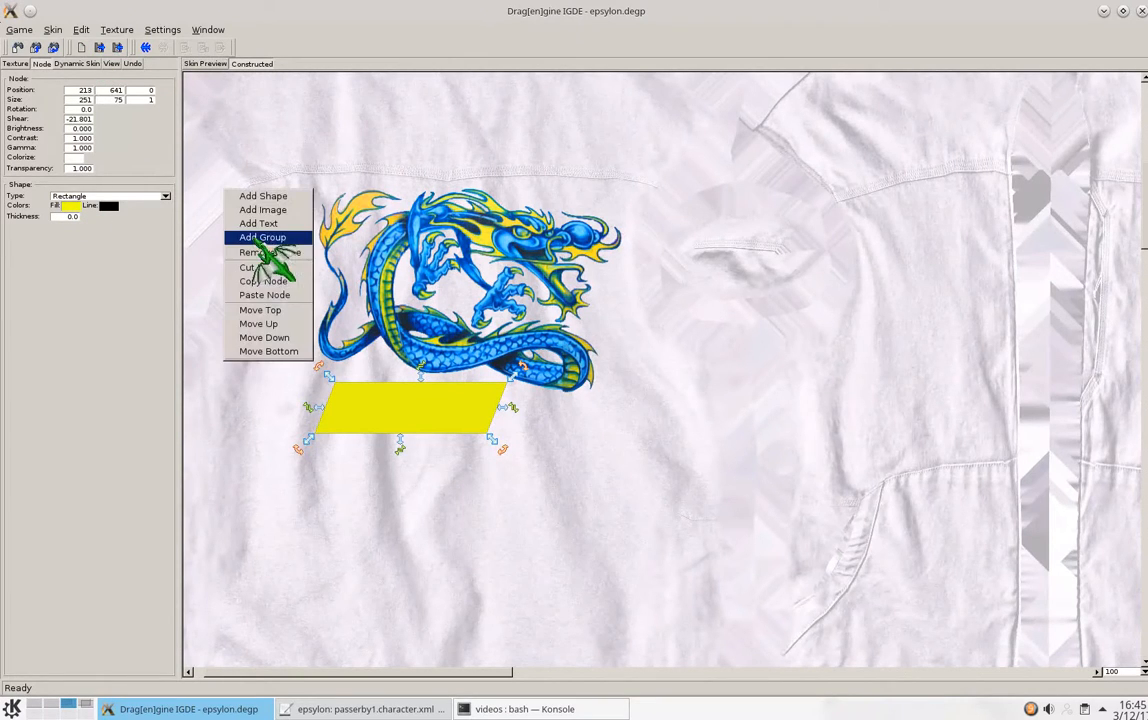
click(262, 223)
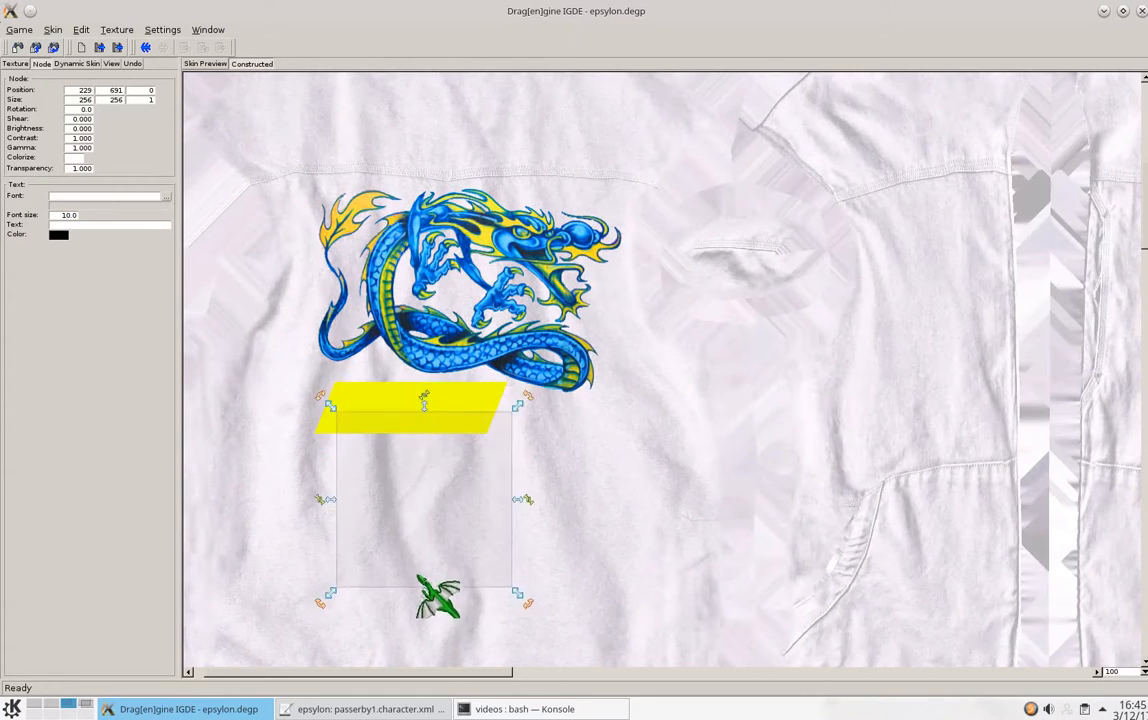
drag(415, 545, 419, 538)
drag(516, 565, 511, 442)
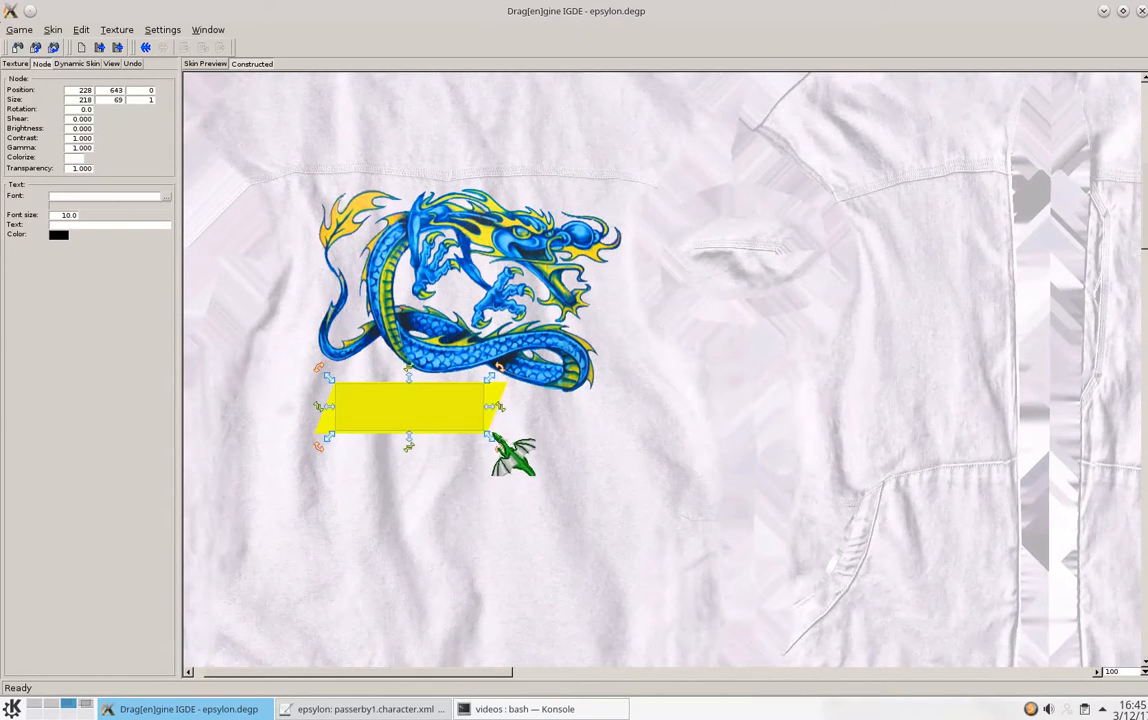
drag(419, 373, 404, 402)
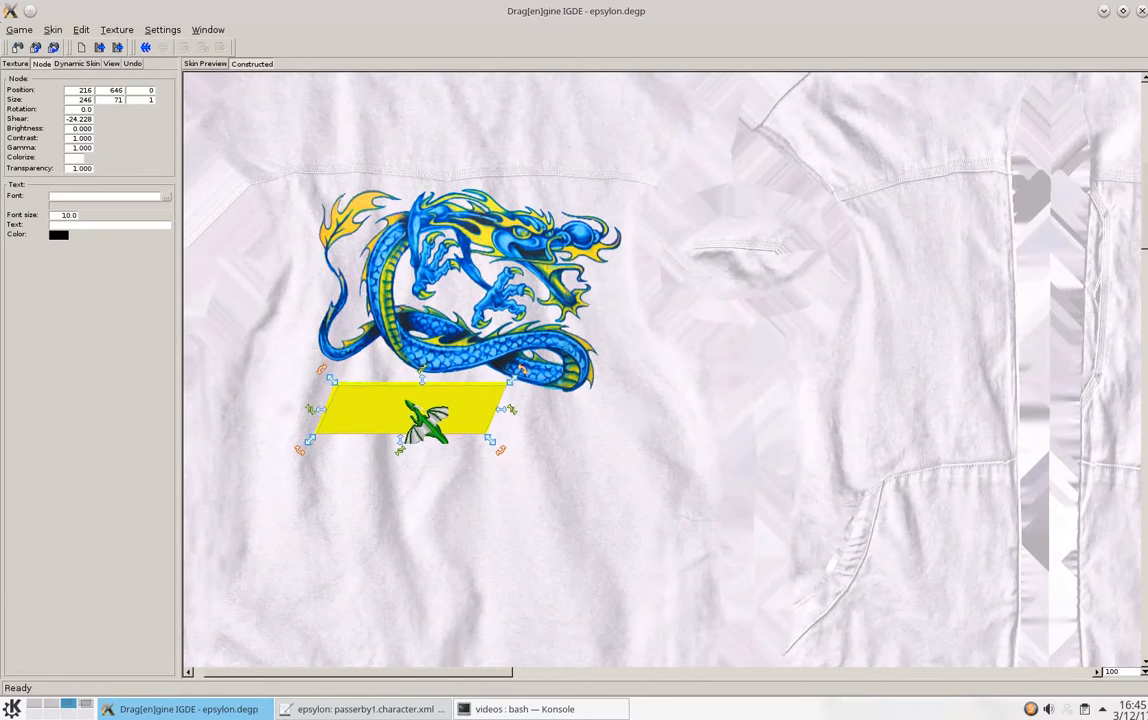
Assign the block02 handwriting font from /epsylon/fonts to the text node, with font size 64 and the text "Super! Woot!".
click(166, 197)
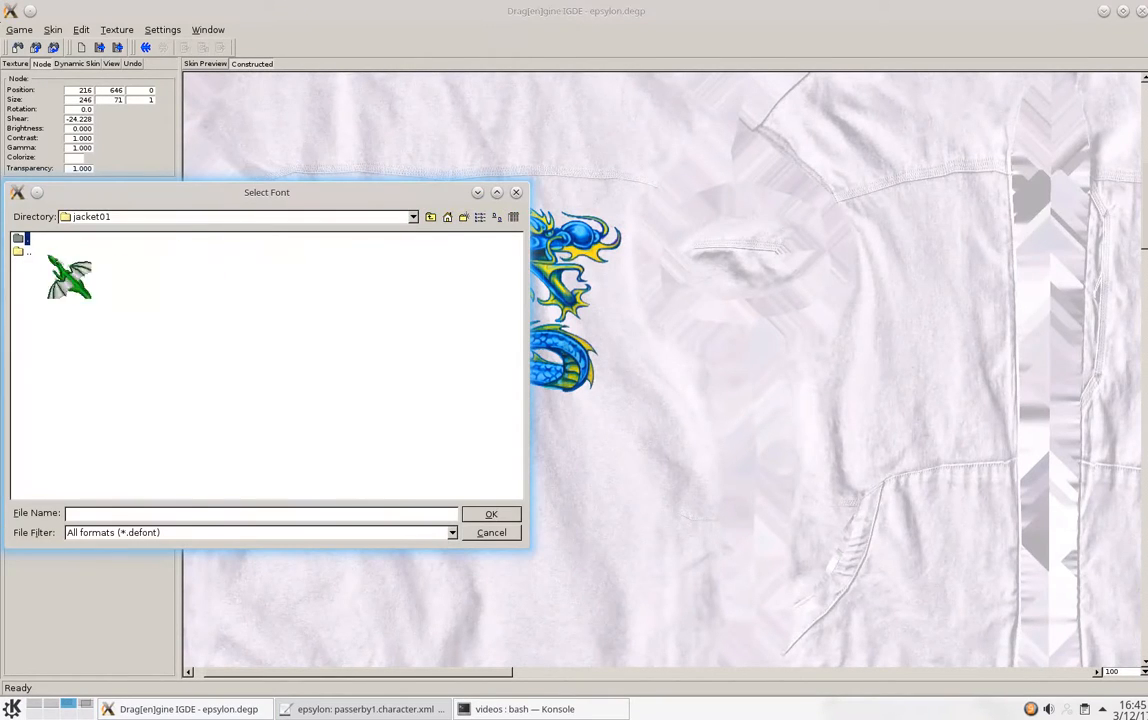
click(431, 216)
double_click(55, 265)
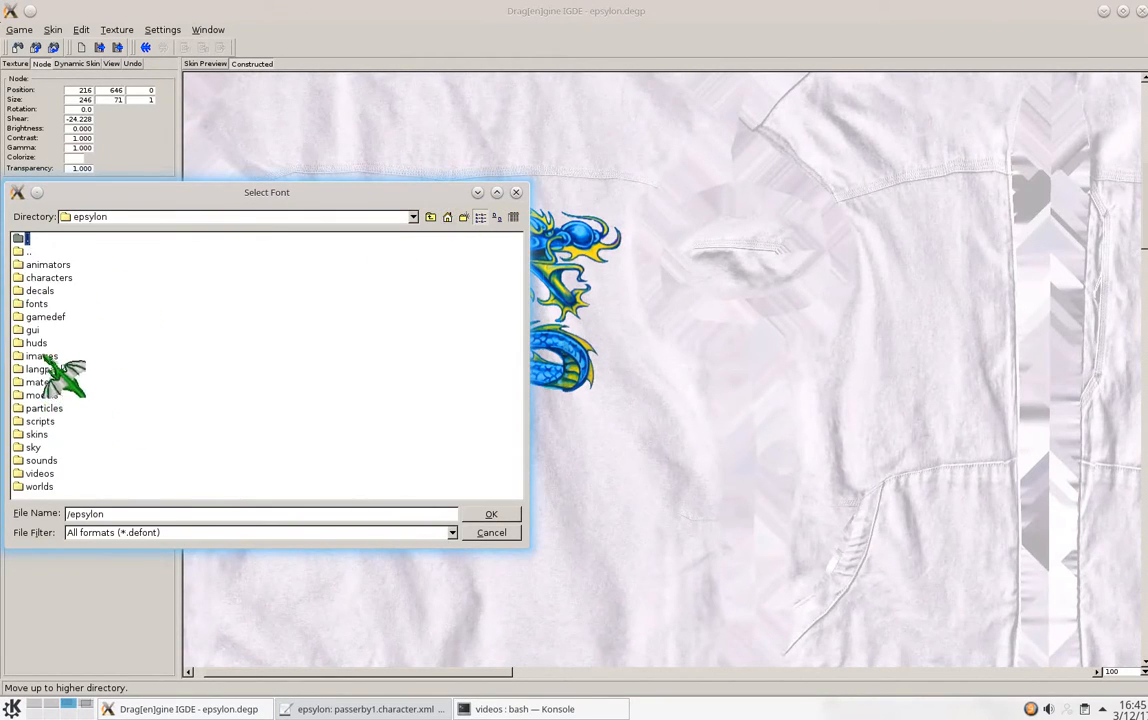
double_click(55, 304)
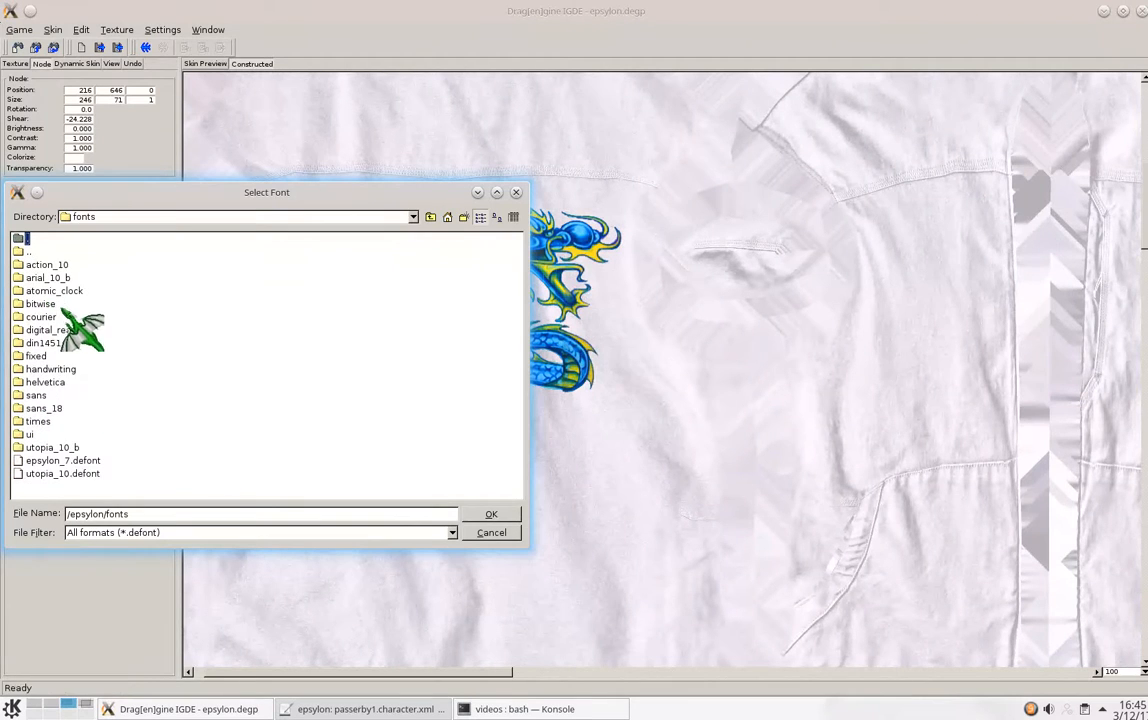
double_click(60, 369)
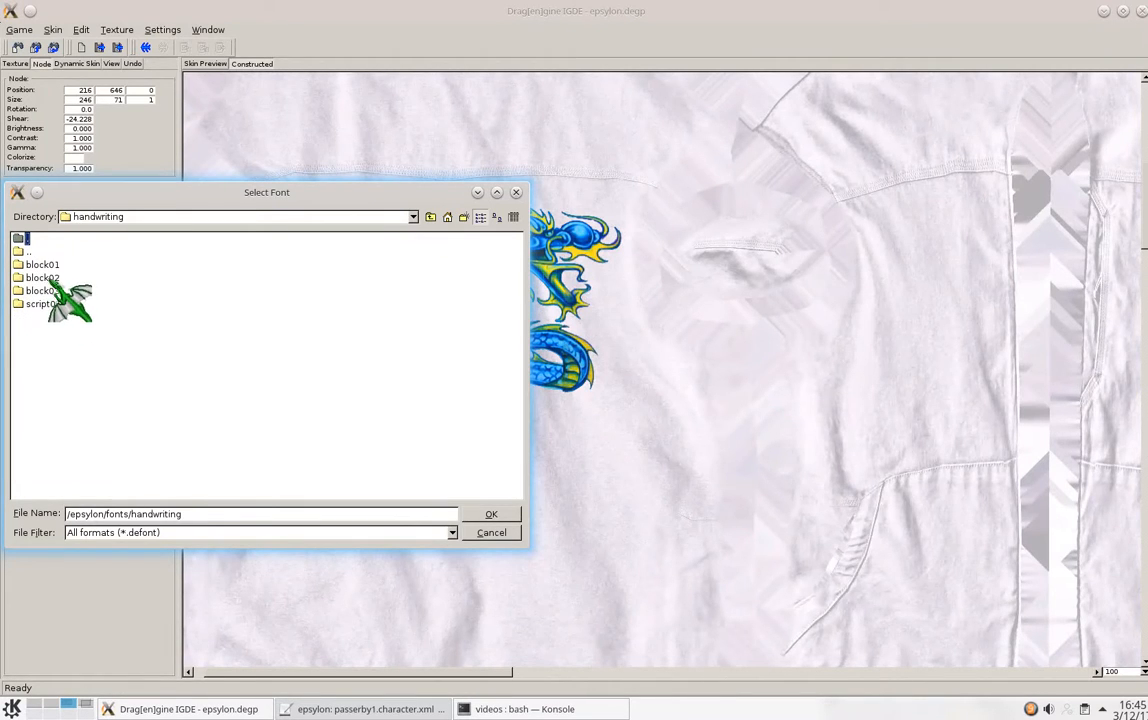
double_click(57, 277)
double_click(62, 265)
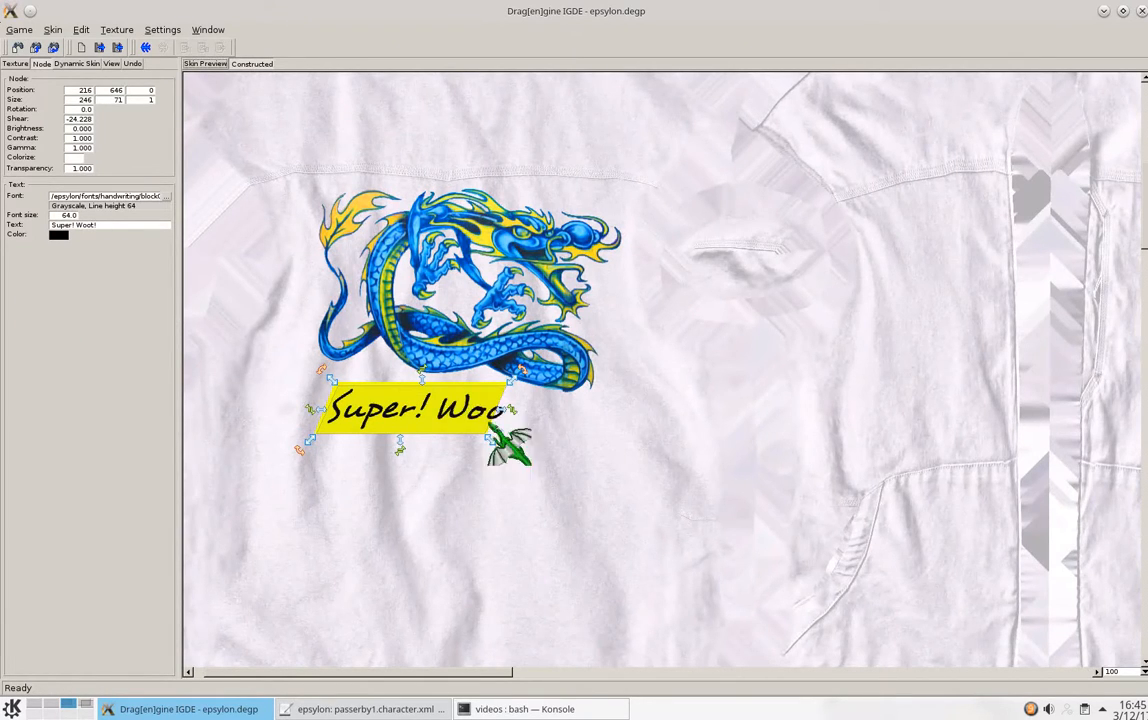
Widen the "Super! Woot!" text node to about 299 to fit the whole text and move it below the yellow parallelogram.
click(475, 447)
click(465, 413)
drag(510, 408, 545, 410)
drag(431, 417, 419, 452)
Widen the yellow parallelogram to about 309 and align it behind the "Super! Woot!" text.
click(471, 411)
drag(510, 408, 548, 409)
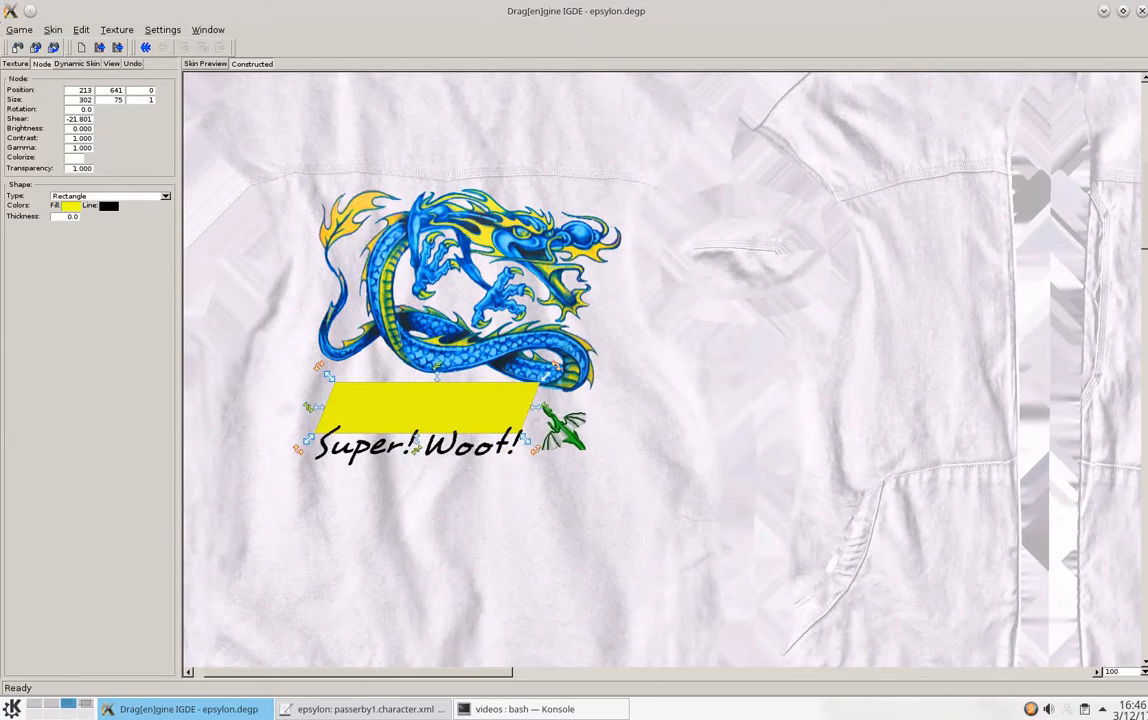
drag(418, 455, 393, 402)
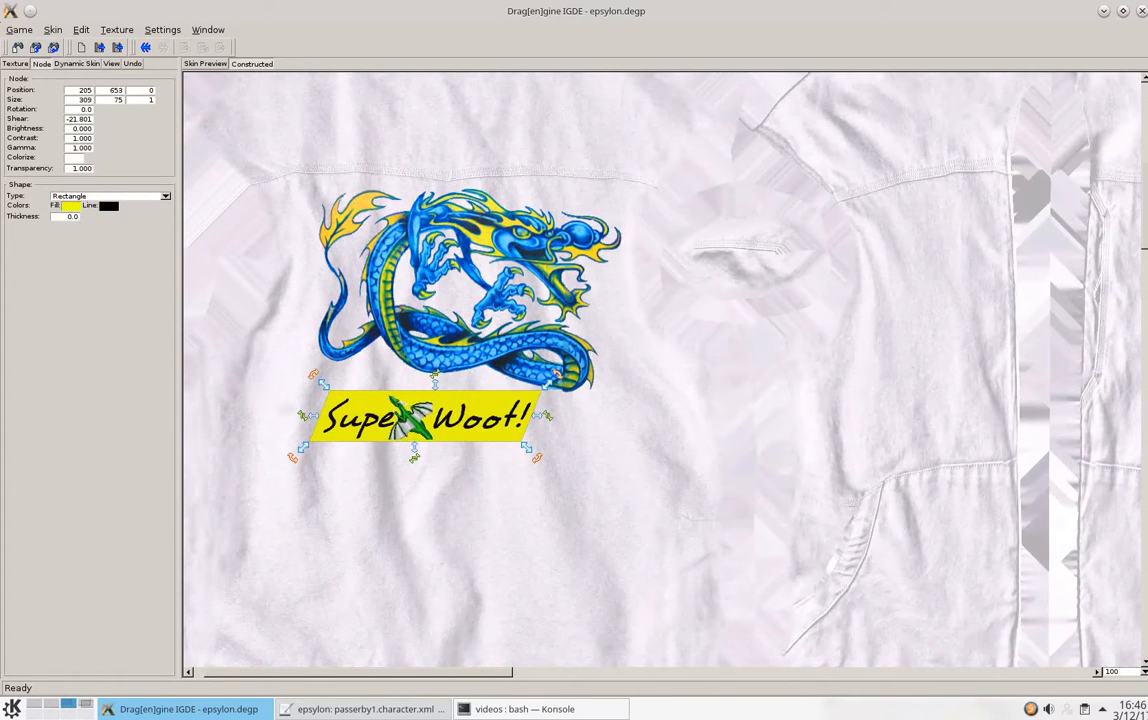
Set the color of the "Super! Woot!" text node to blue.
click(410, 418)
click(58, 232)
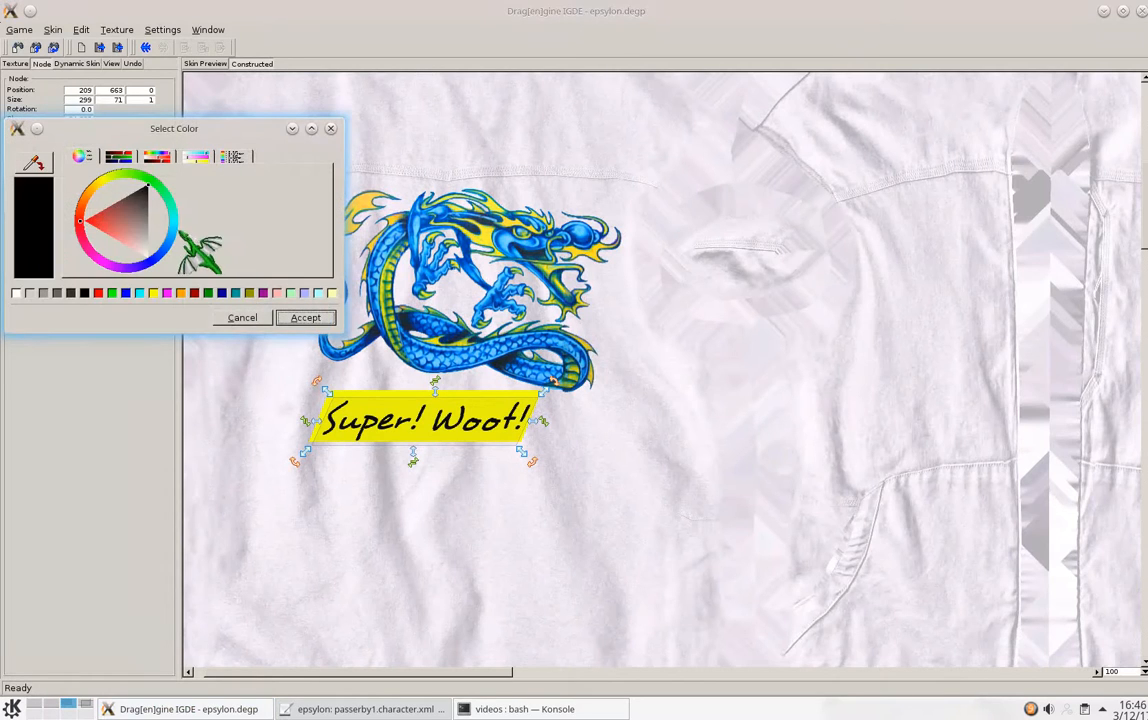
drag(168, 218, 151, 258)
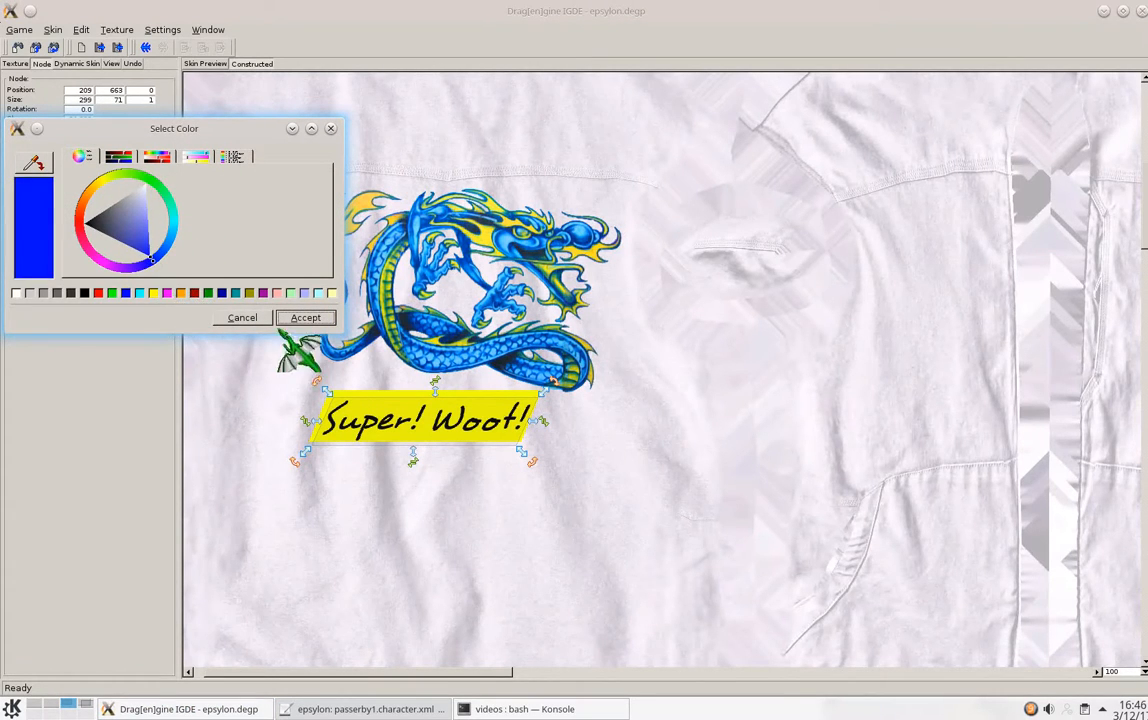
click(303, 317)
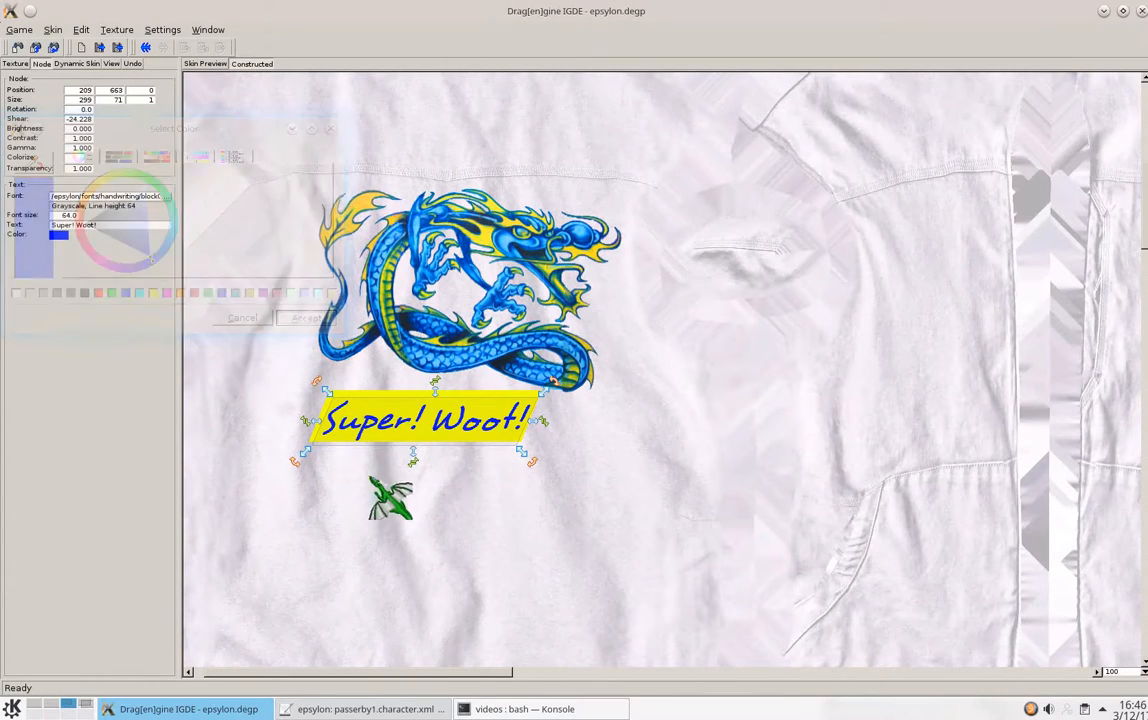
Copy the yellow parallelogram node from the jacket's color property and paste it into the color.tint.mask property.
right_click(373, 395)
click(438, 488)
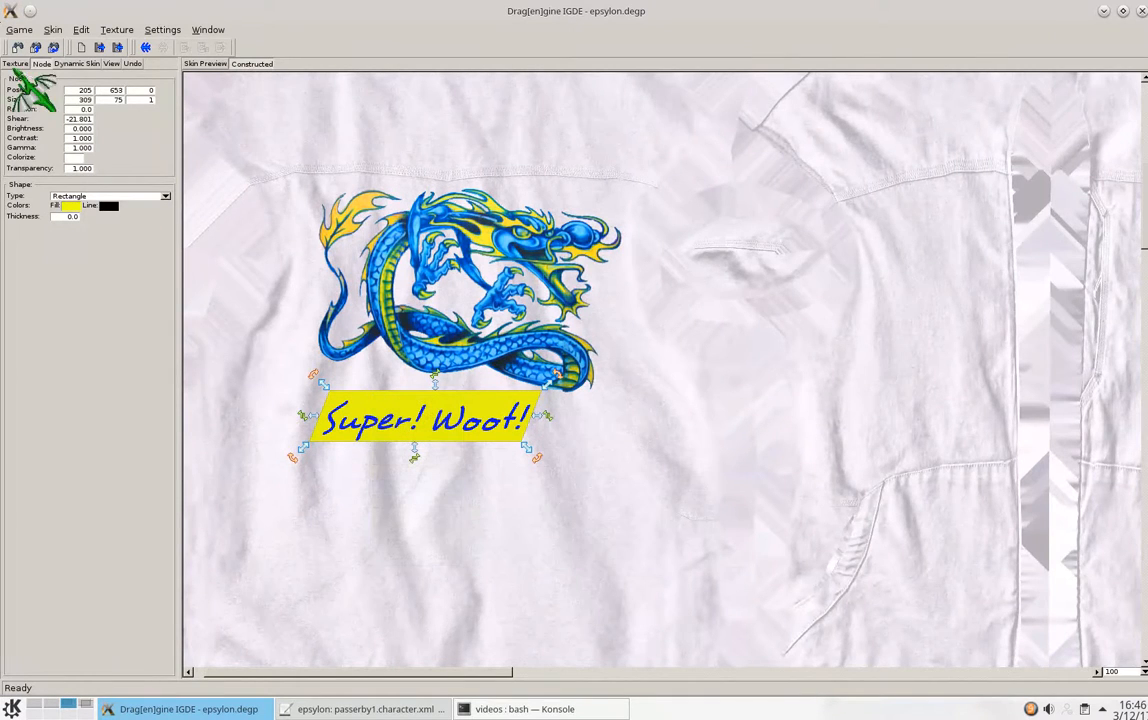
click(16, 64)
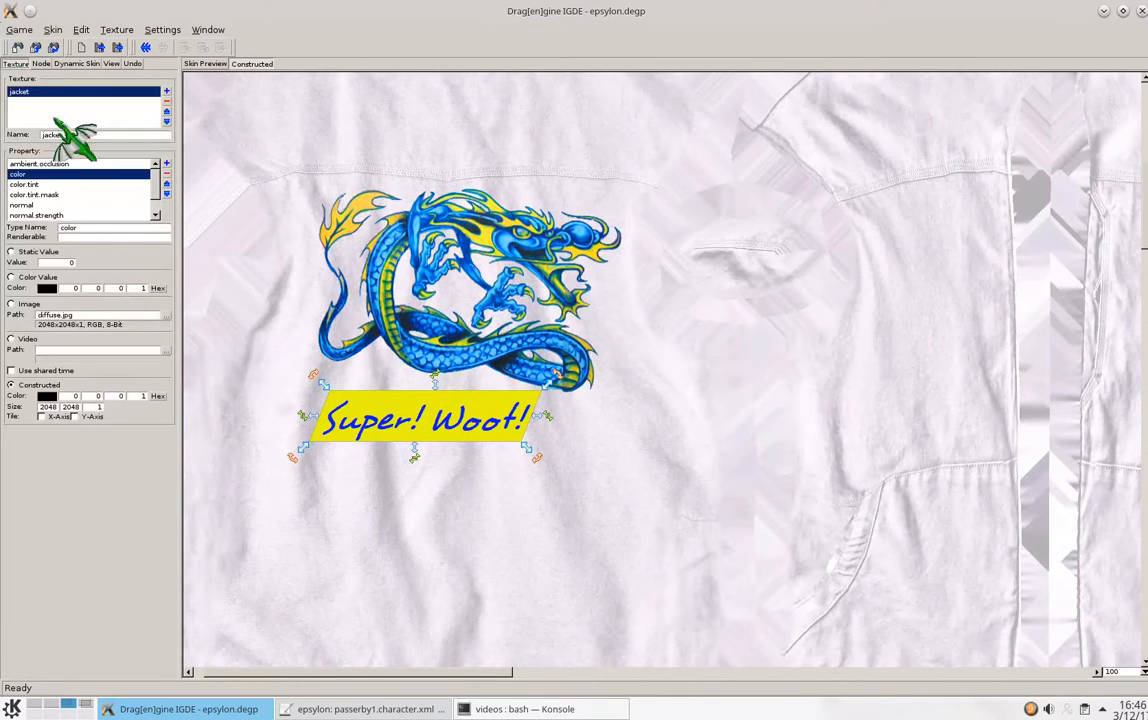
click(31, 194)
right_click(459, 485)
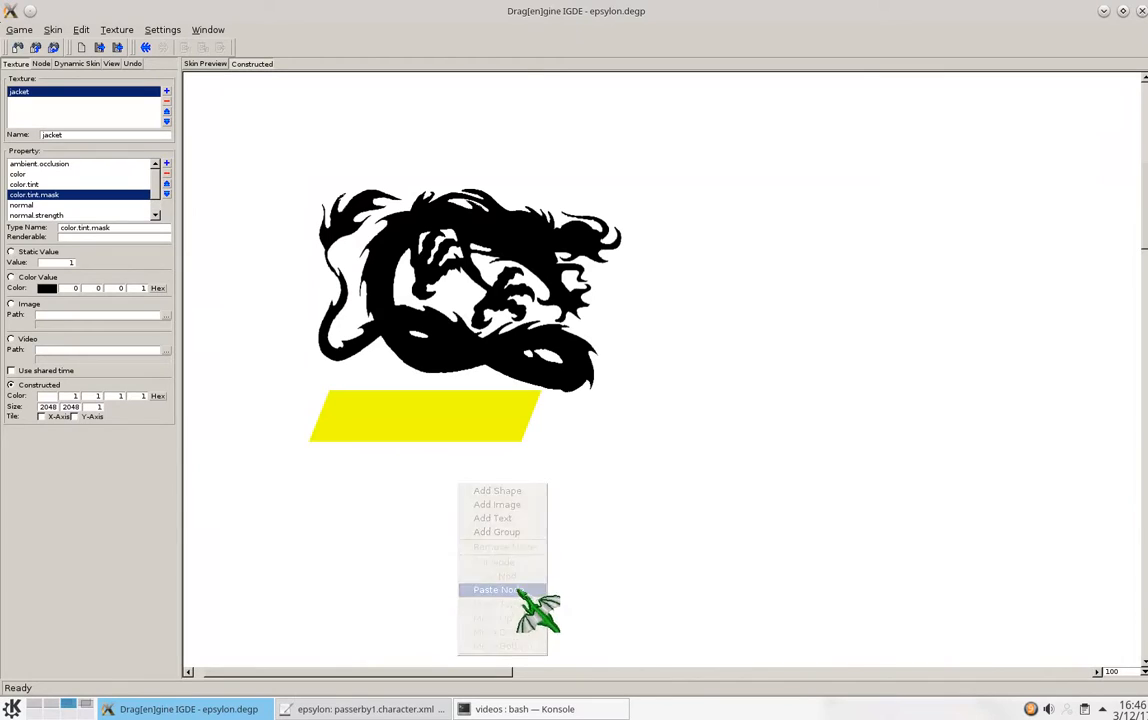
click(517, 591)
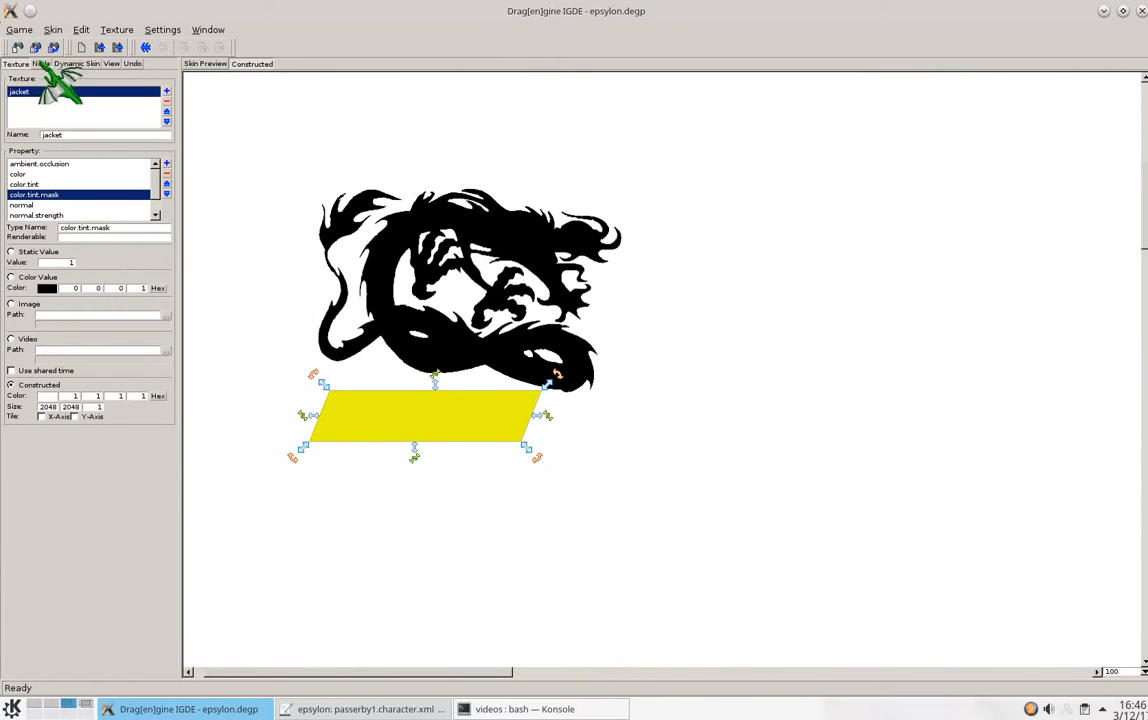
Set the fill of the pasted mask parallelogram to black and inspect the jacket's back in the skin preview.
click(41, 64)
double_click(77, 207)
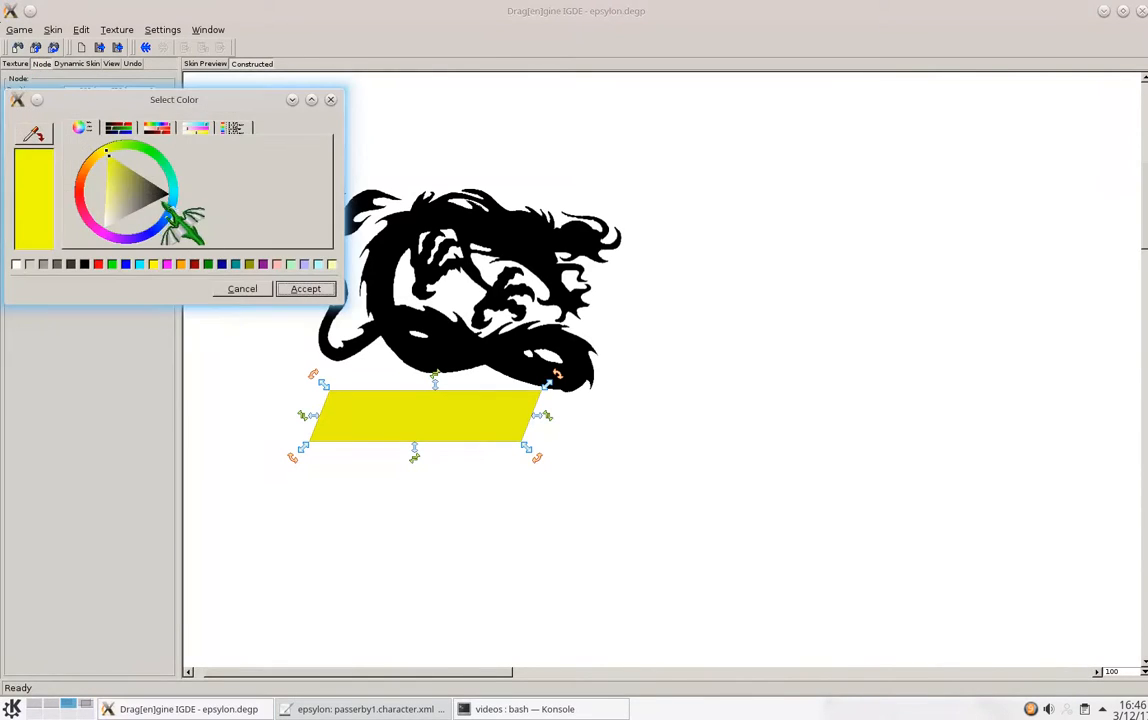
drag(142, 198, 301, 207)
click(323, 287)
click(355, 482)
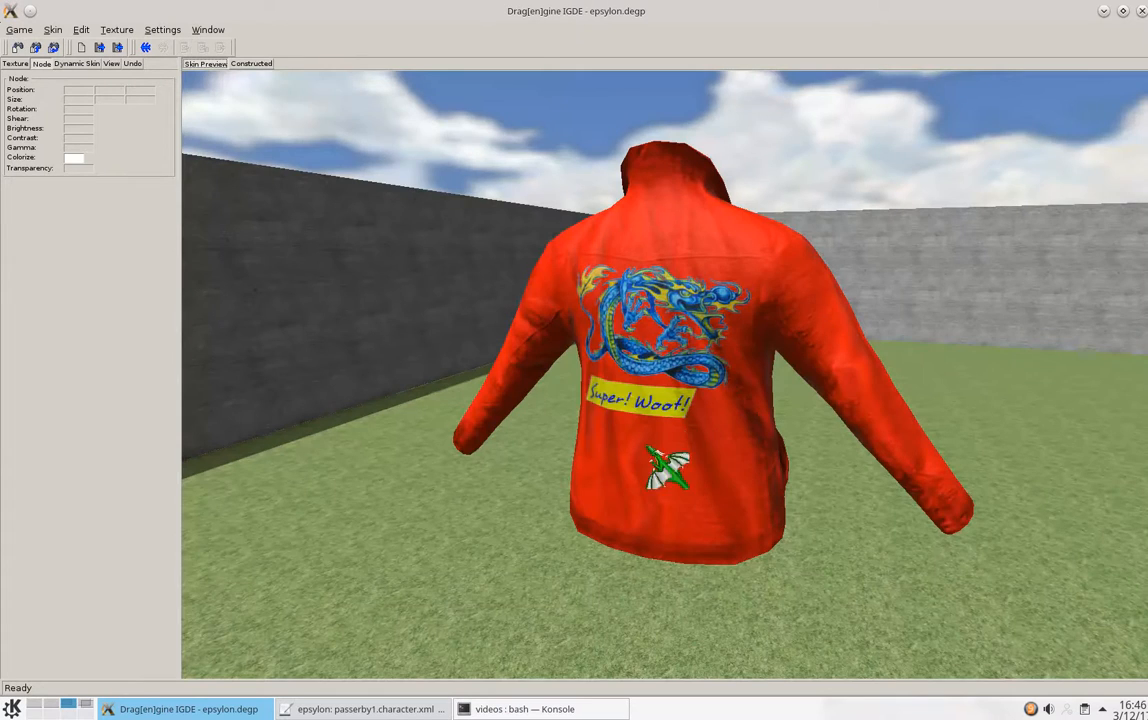
middle_drag(646, 452, 658, 515)
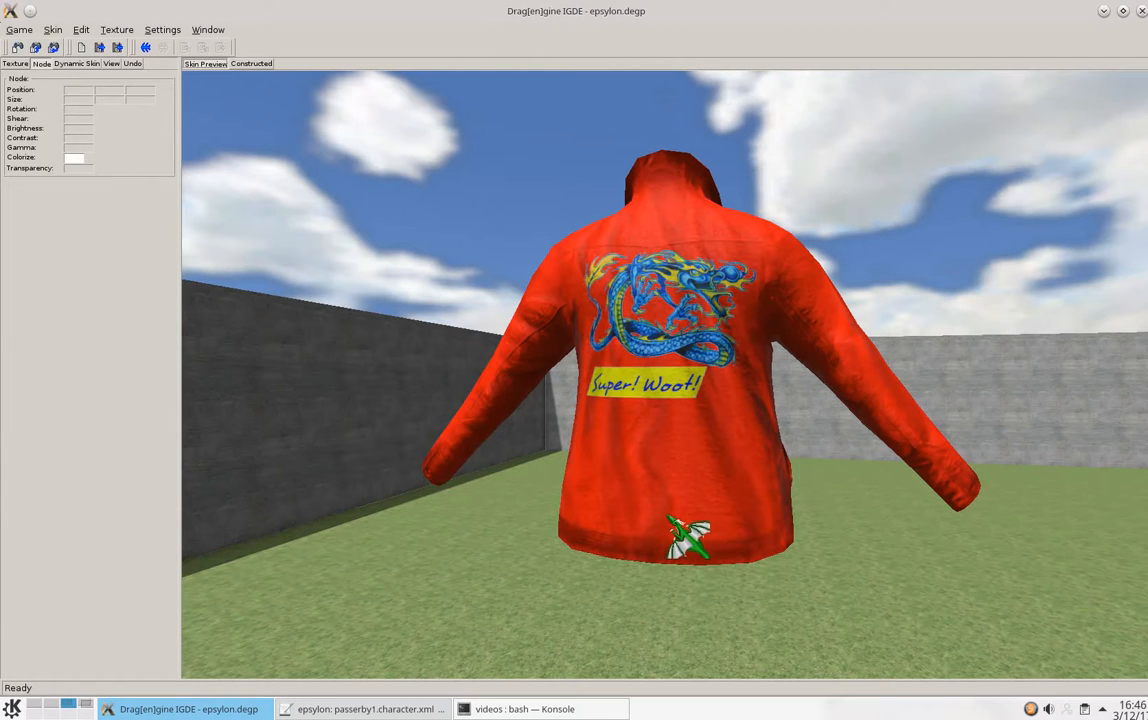
middle_drag(668, 518, 654, 414)
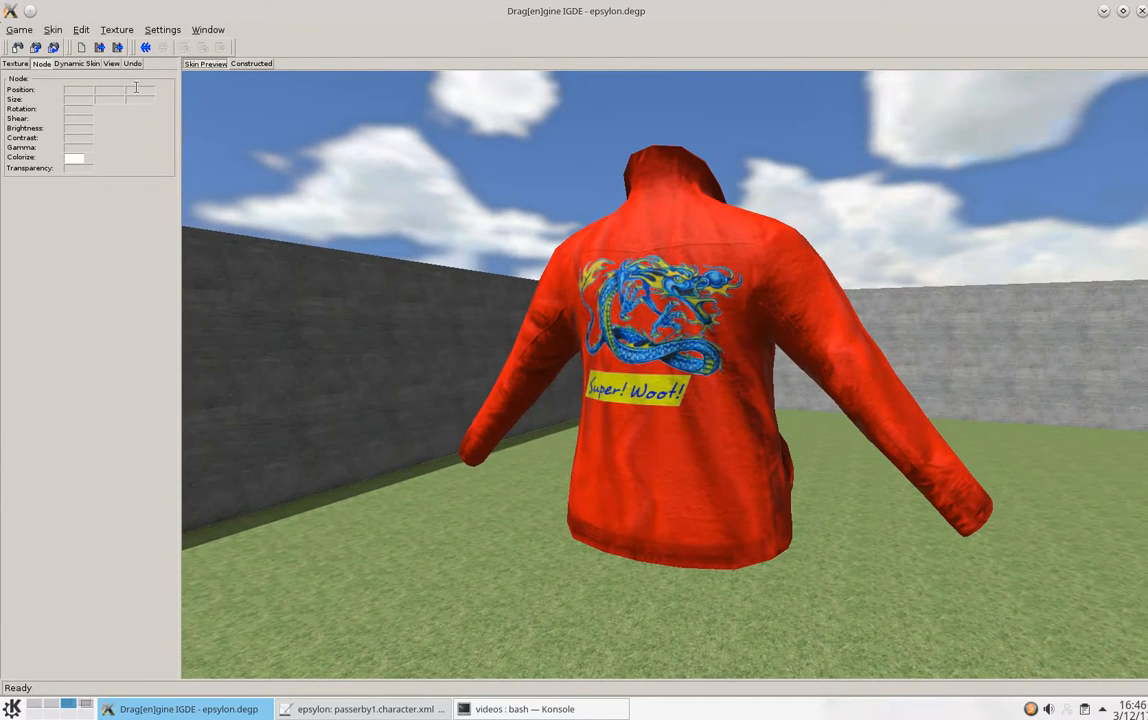
Save the skin as jacket_T.deskin in the jacket01 folder, overwriting the existing file, and close the editor.
click(52, 29)
click(80, 100)
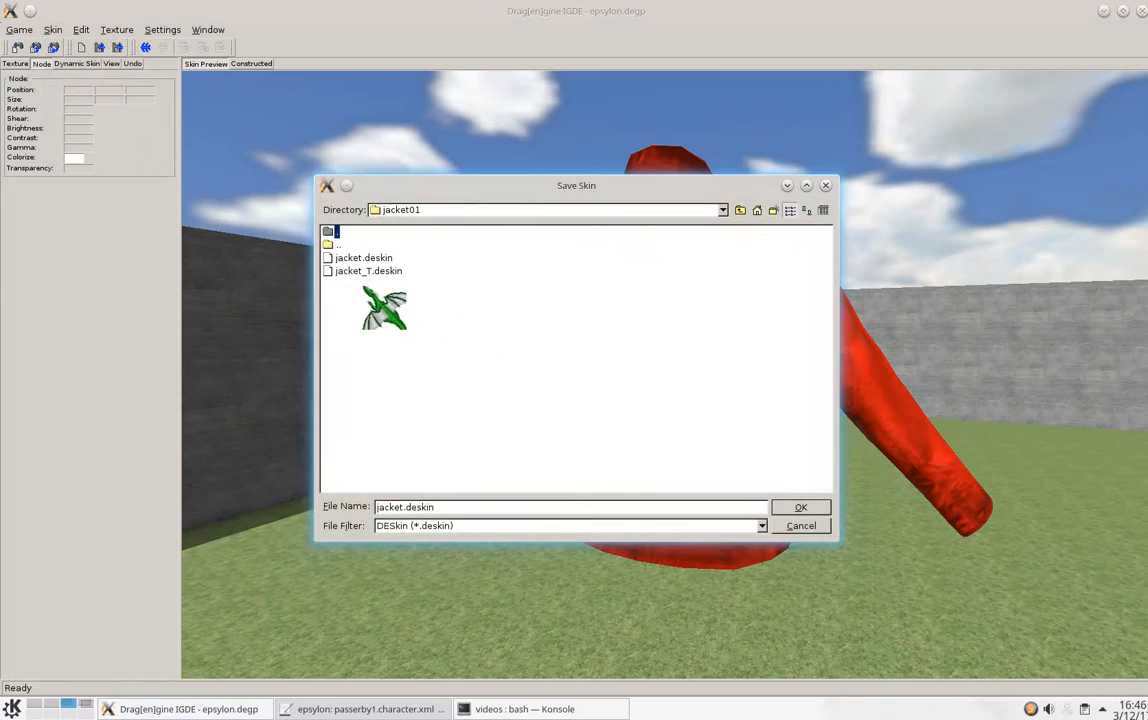
click(368, 271)
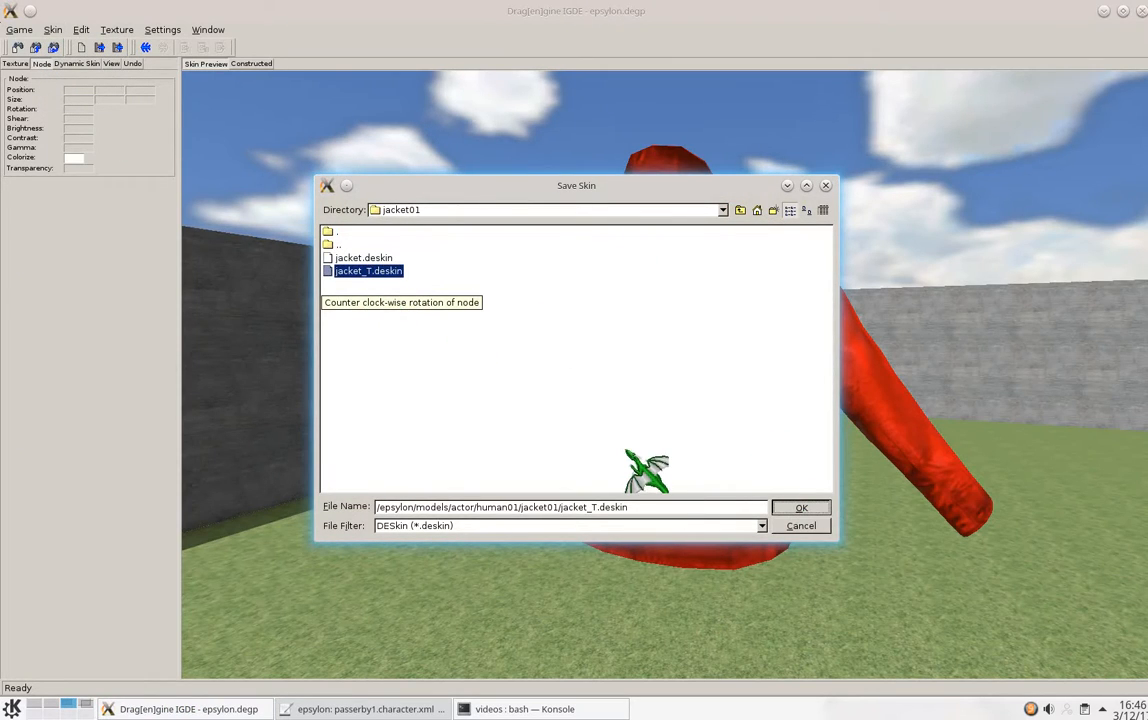
click(801, 507)
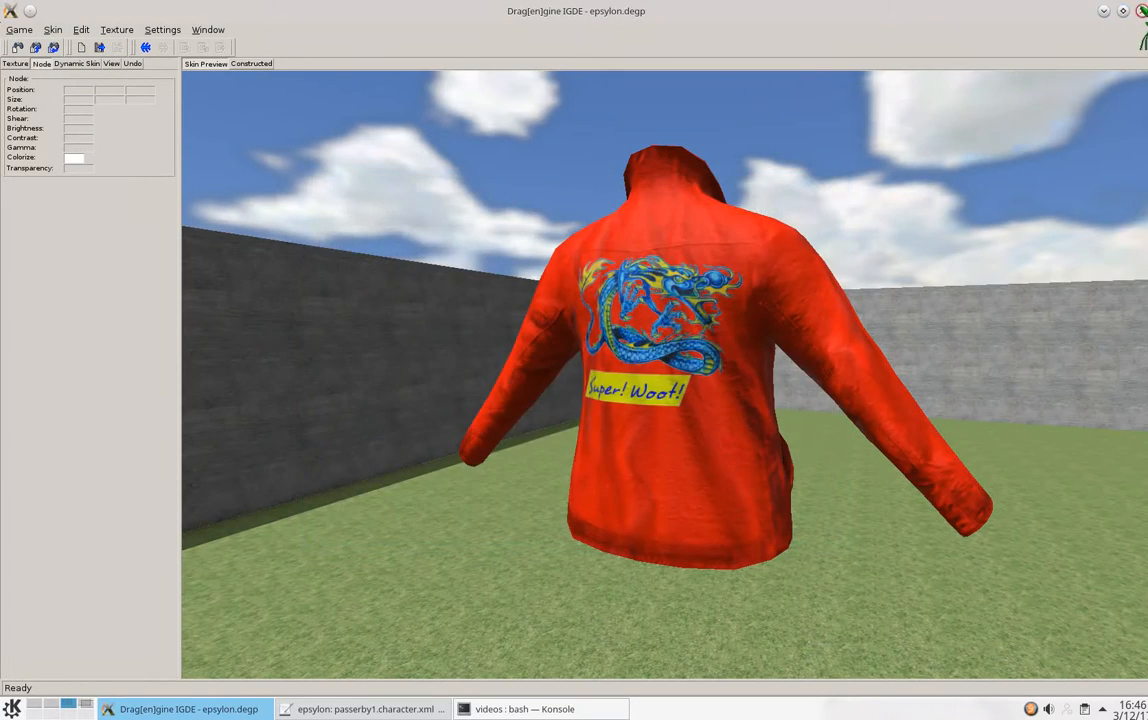
click(1140, 11)
Run "delaunch run epsylon" in the terminal, start a single-player game and walk along the station platform to view the passersby's jackets.
key(shift+Left)
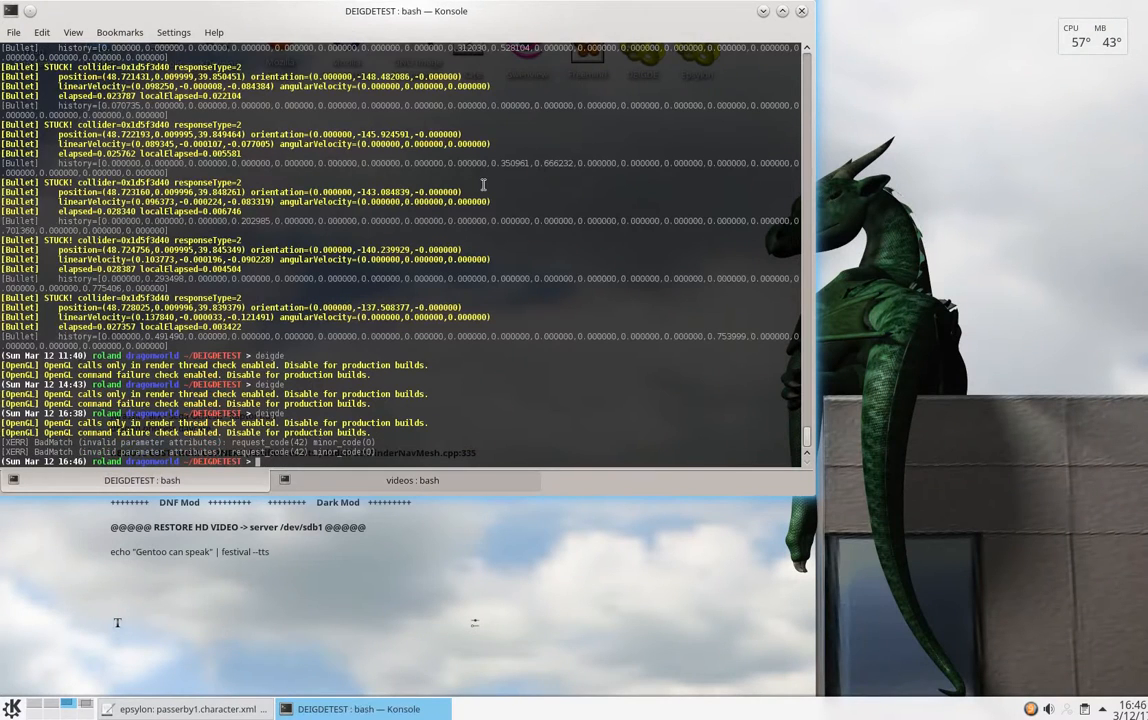
key(Return)
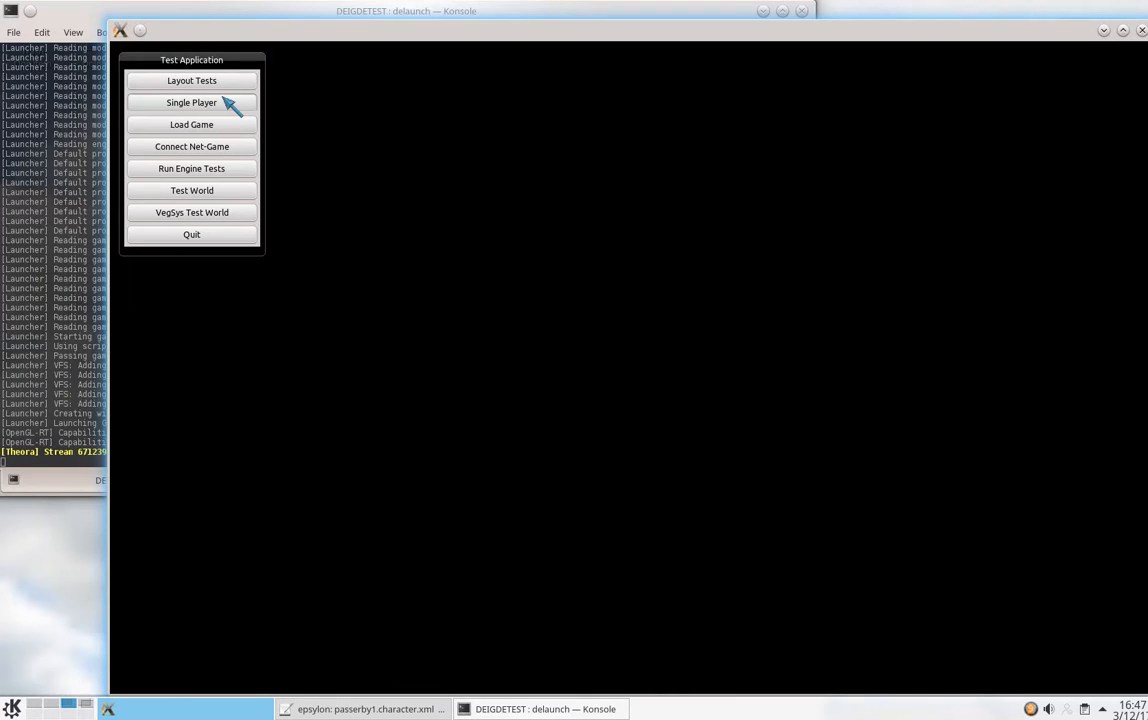
click(223, 99)
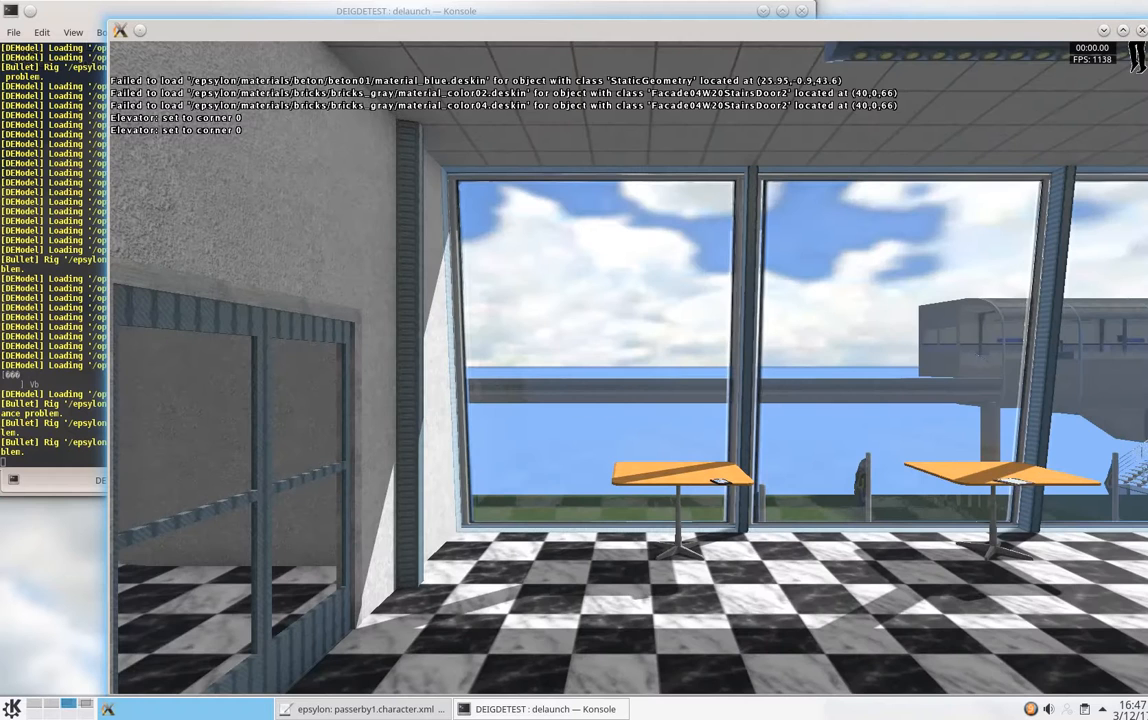
key(F12)
click(556, 303)
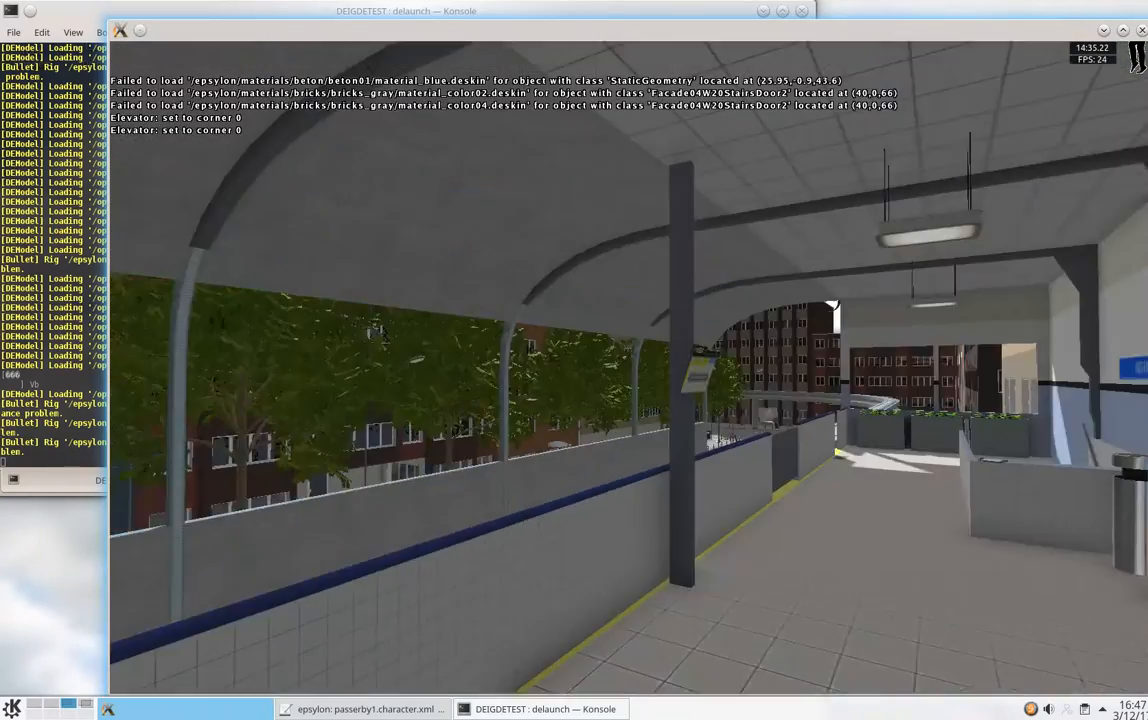
key(w)
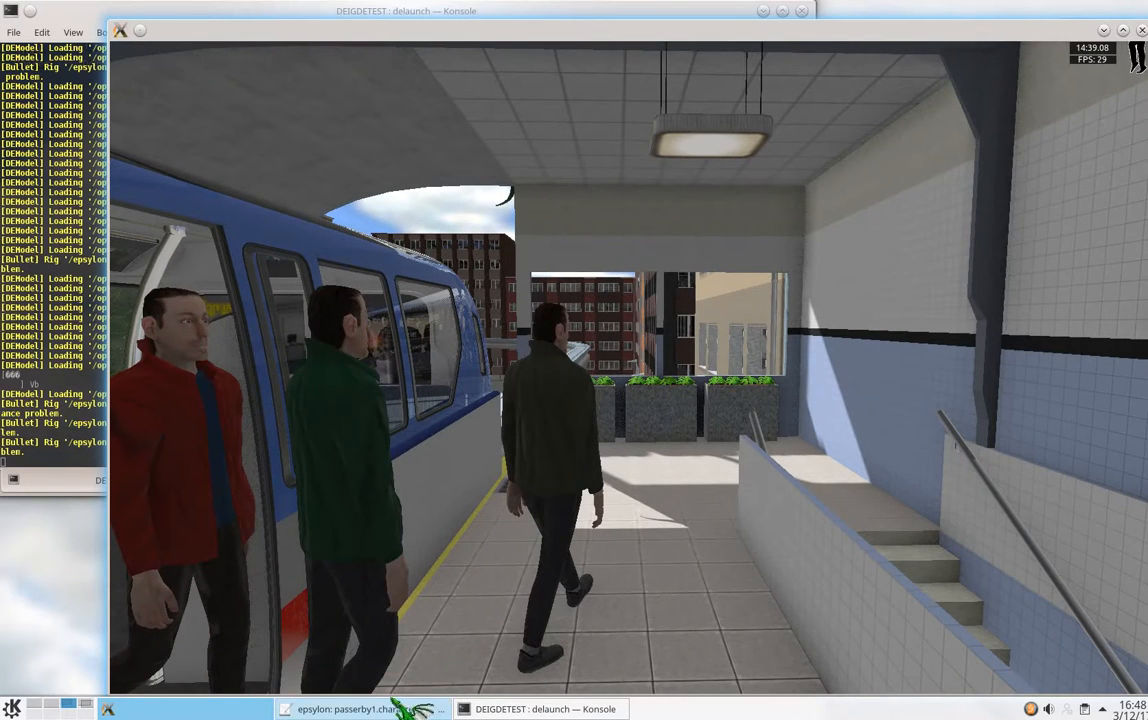
Switch to Kate, change the jacket texture's skin path in passerby1.character.xml to jacket_T.deskin, save the file and minimize the editor.
click(345, 709)
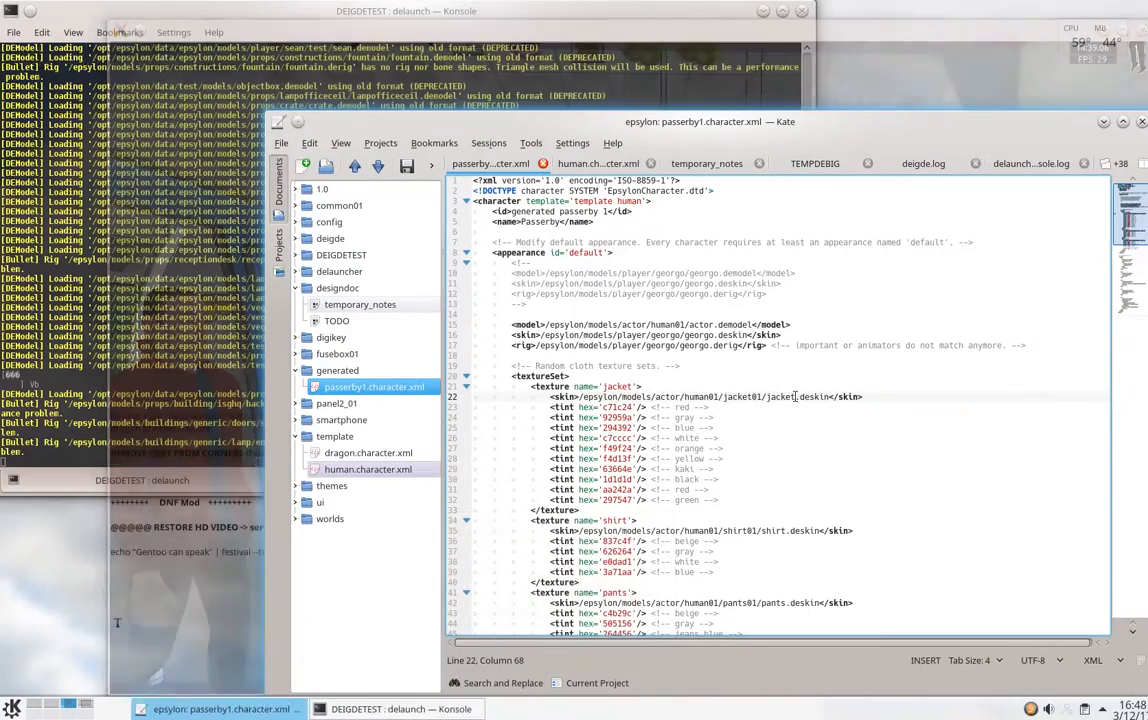
text(_T)
key(ctrl+s)
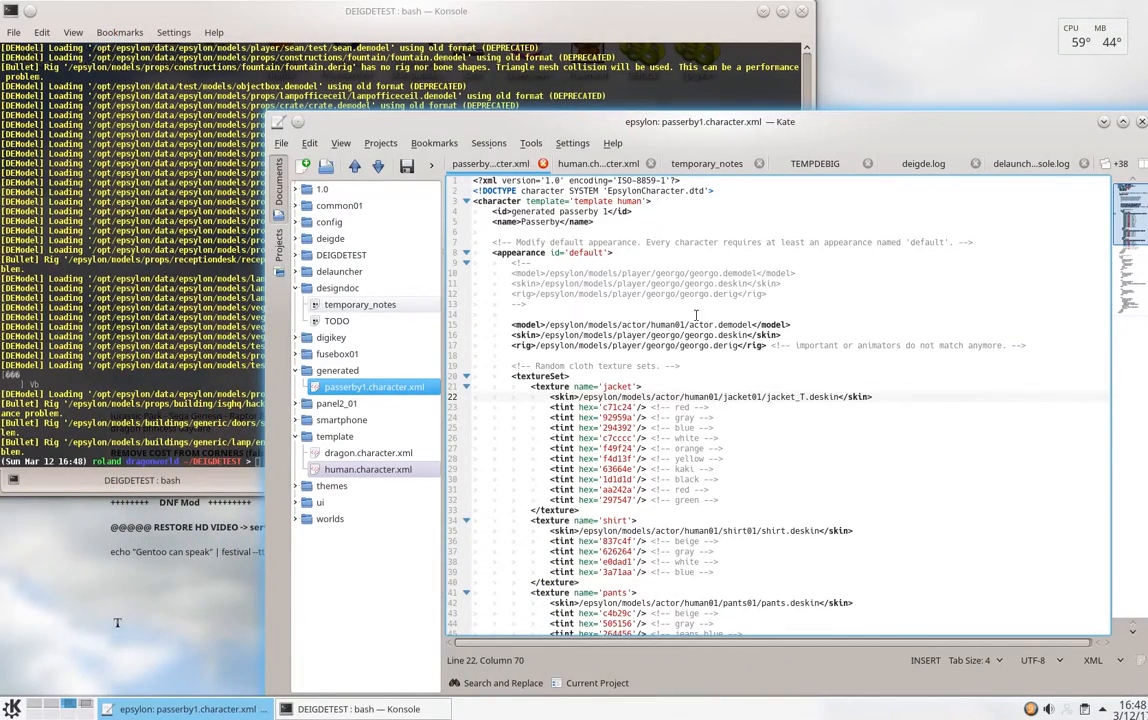
click(1104, 122)
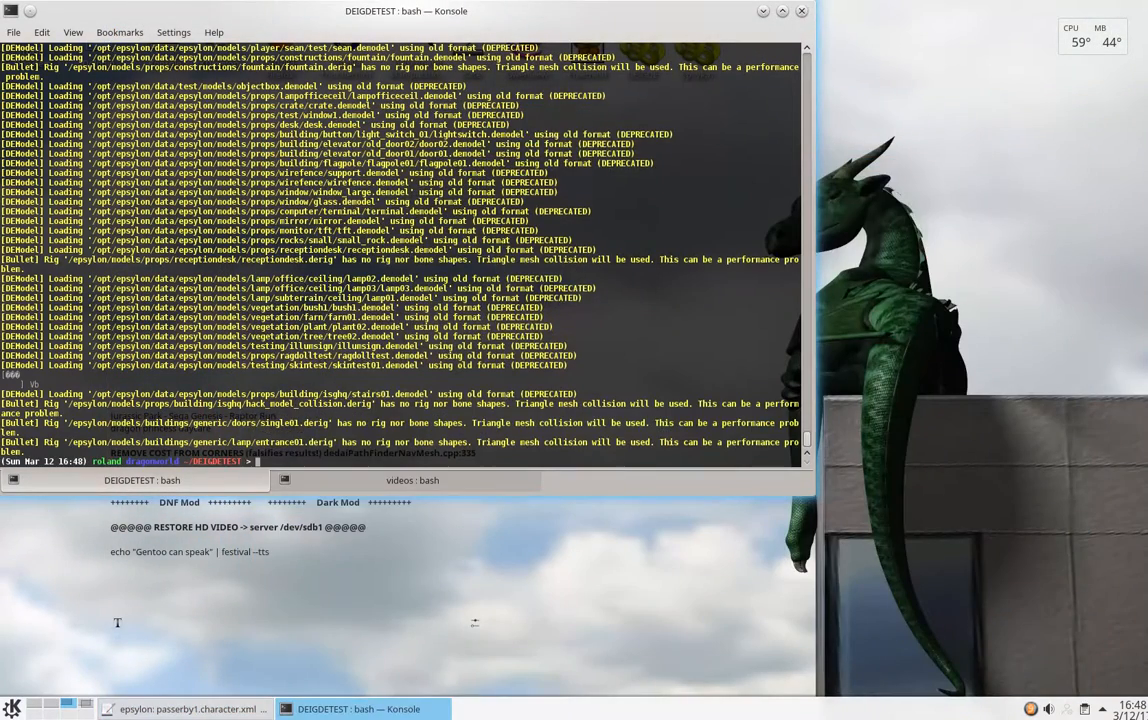
Run "delaunch run epsylon" again from the terminal and start a new single-player game.
key(Up)
key(Return)
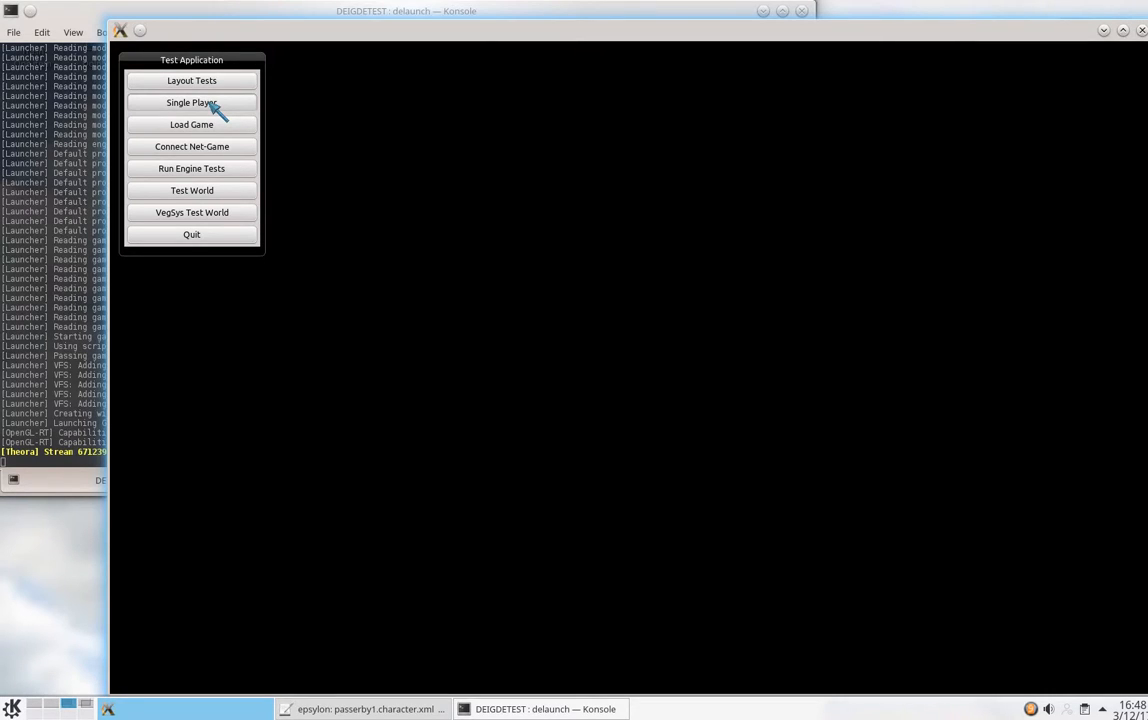
click(210, 103)
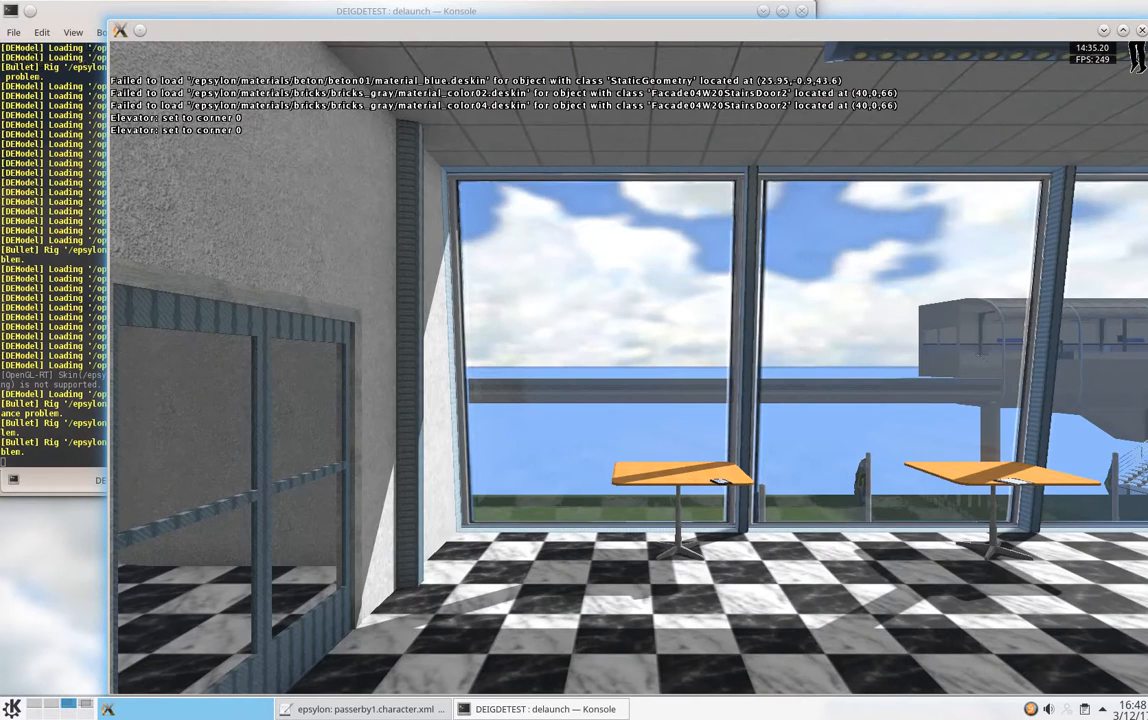
key(F1)
click(564, 307)
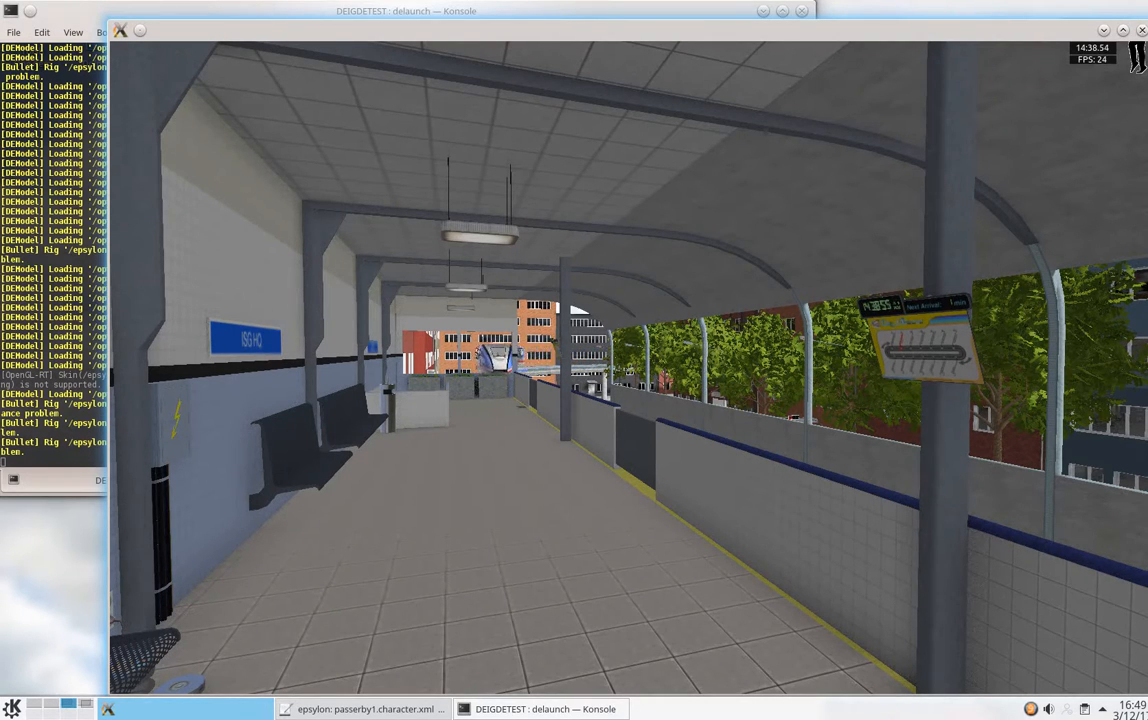
Follow the passersby along the platform and down the stairs to examine the graffiti and banner on their jackets.
key(w)
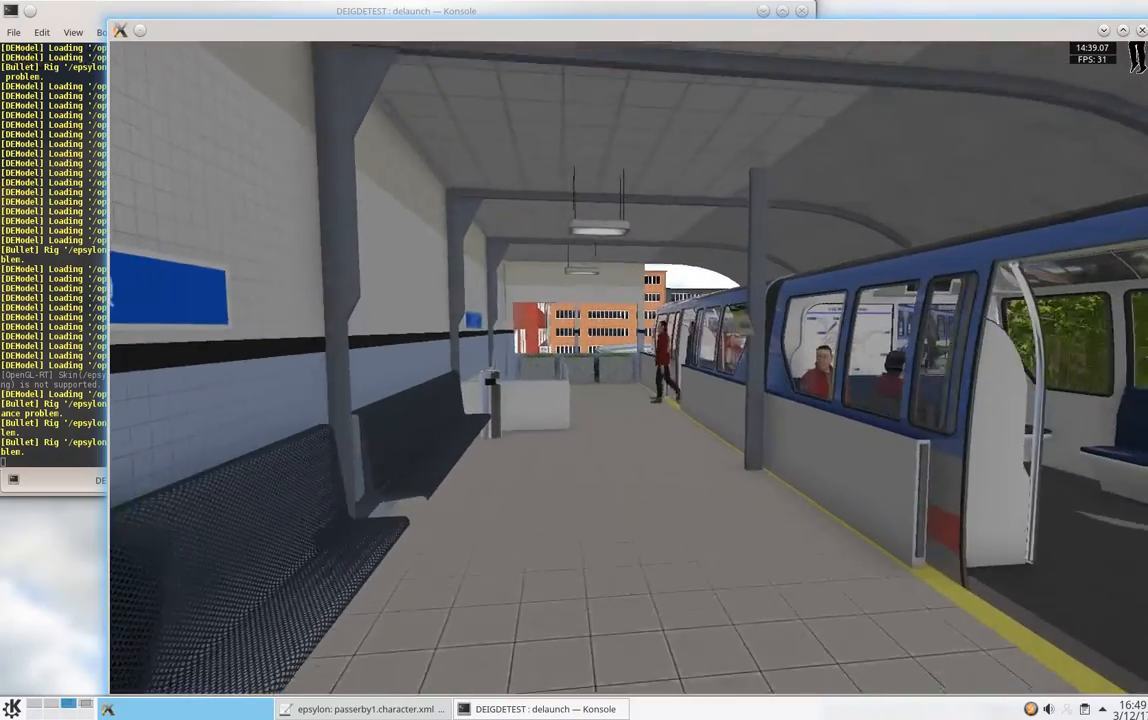
key(w)
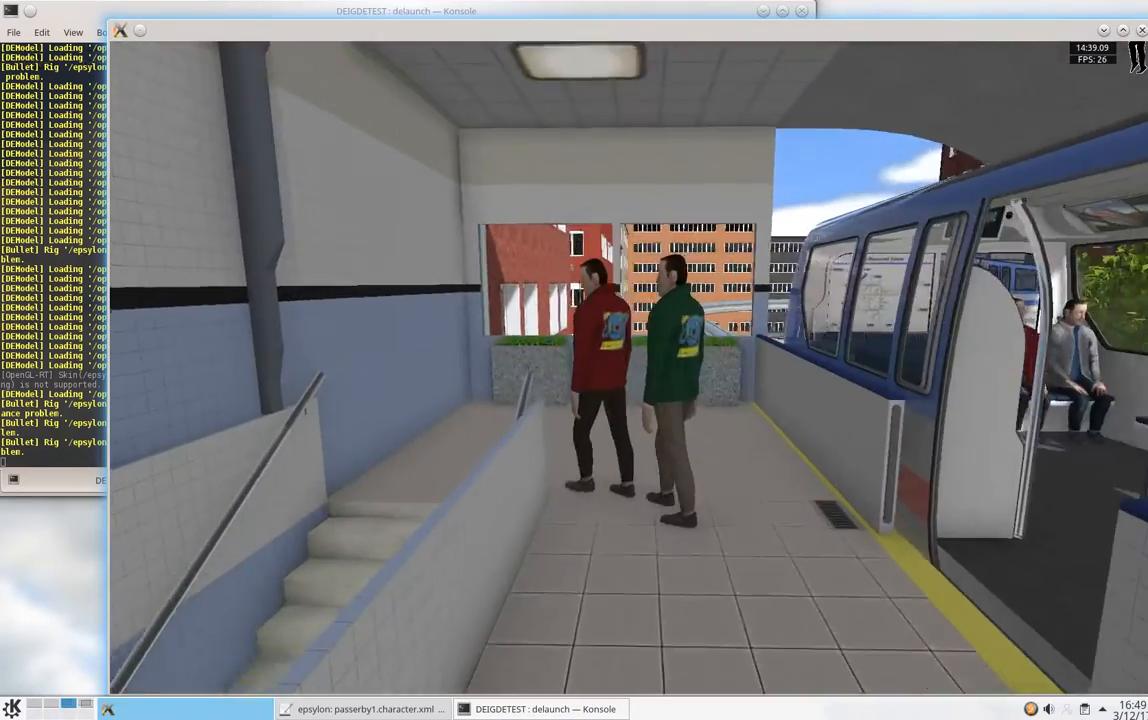
key(w)
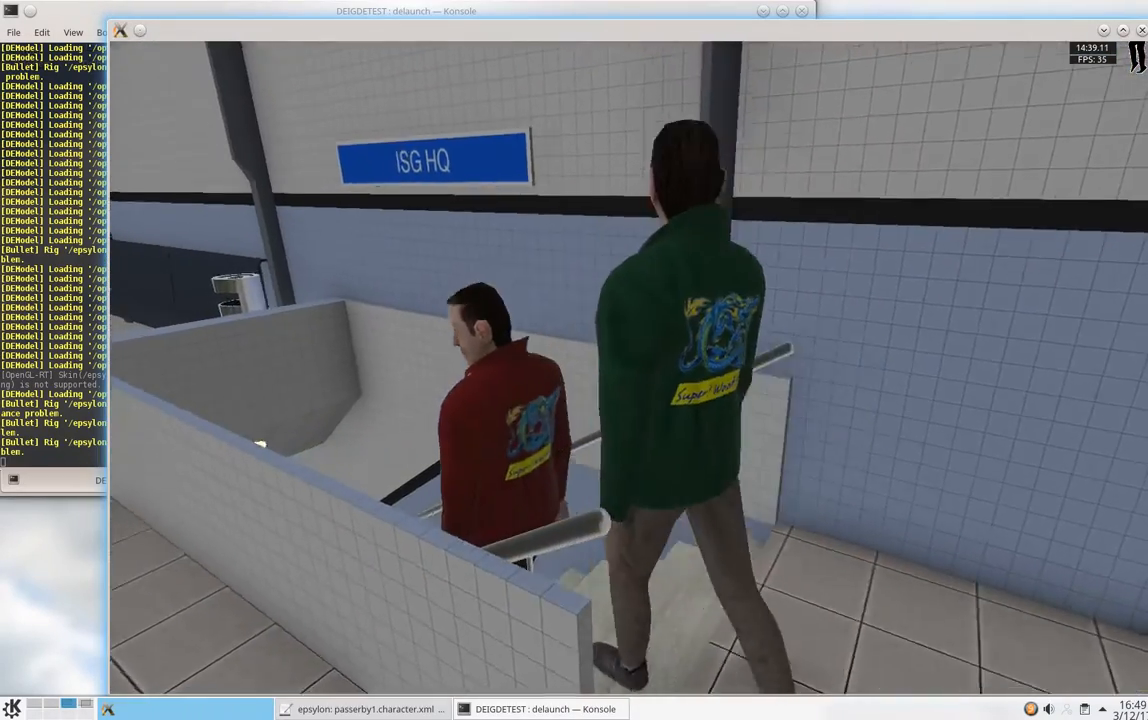
key(w)
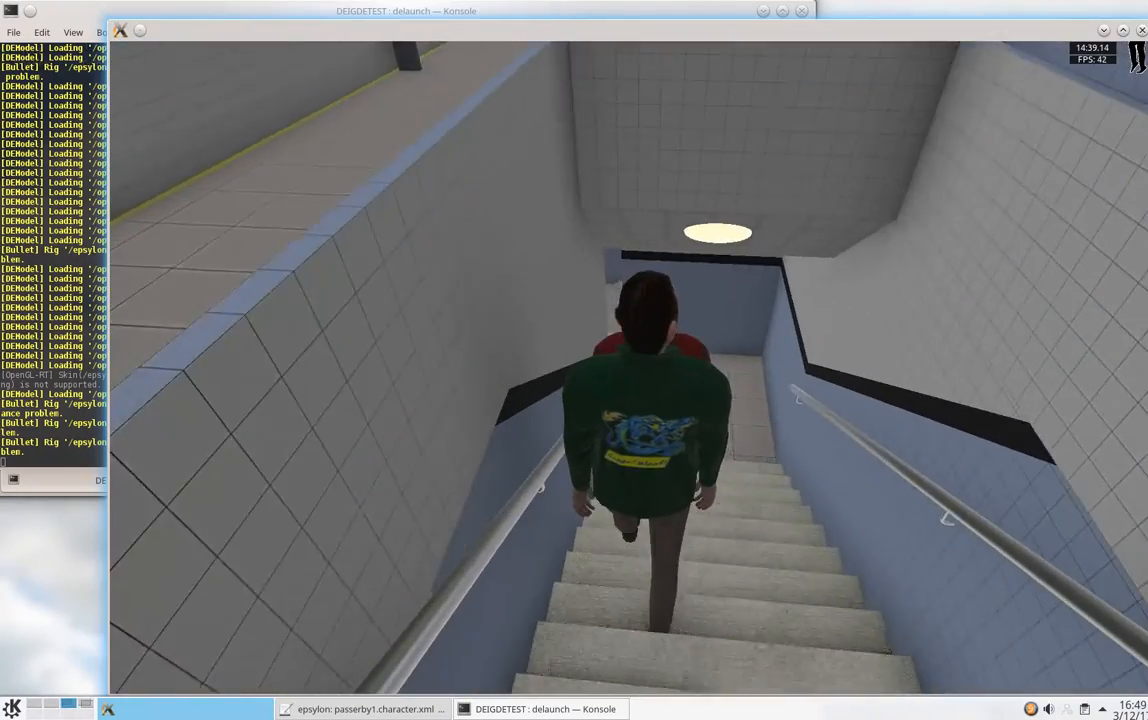
key(w)
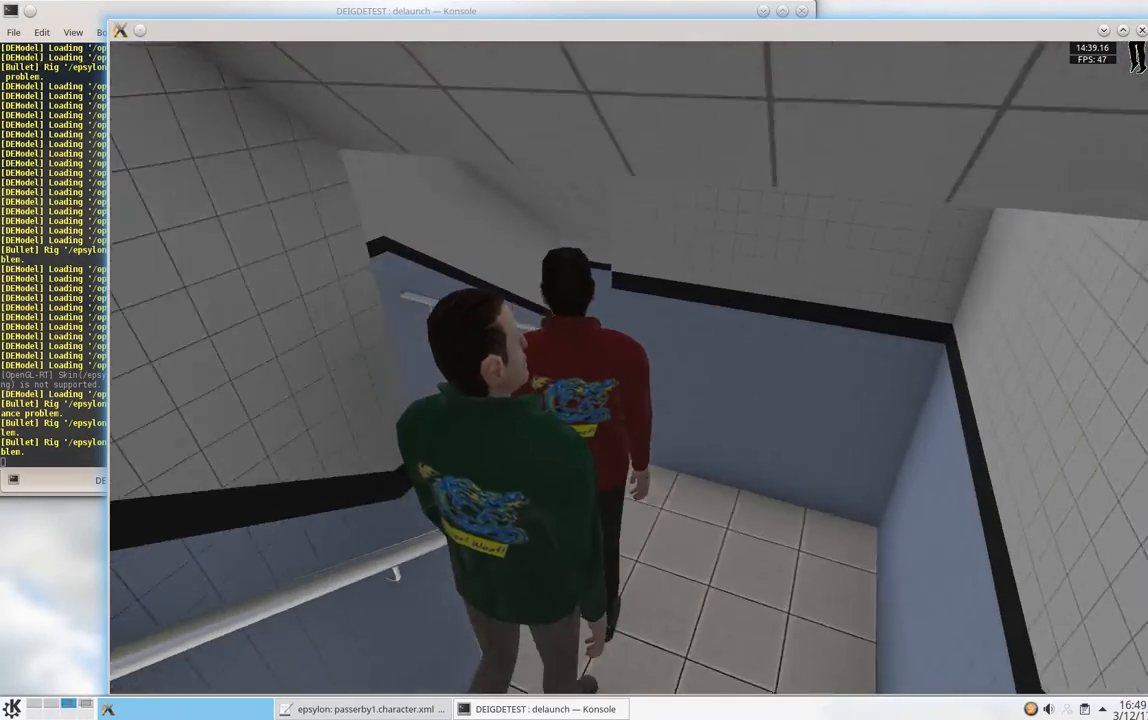
key(w)
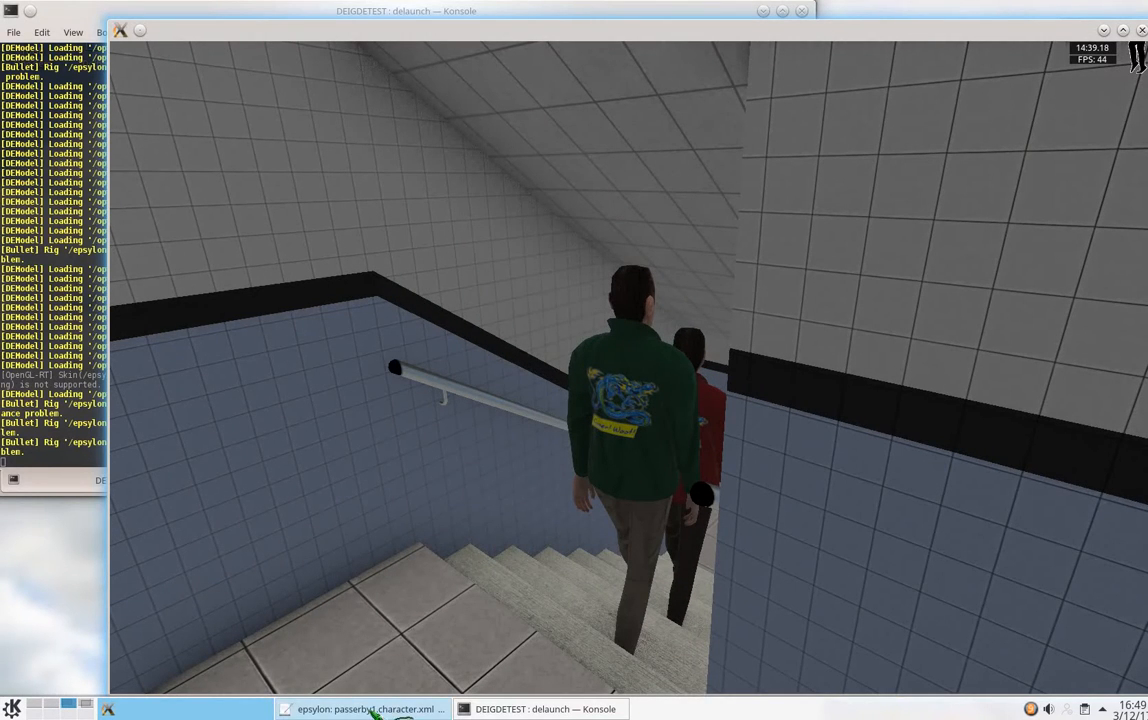
Restore the jacket texture's skin path in passerby1.character.xml to jacket.deskin and save the file.
click(365, 709)
key(BackSpace)
key(BackSpace)
key(ctrl+s)
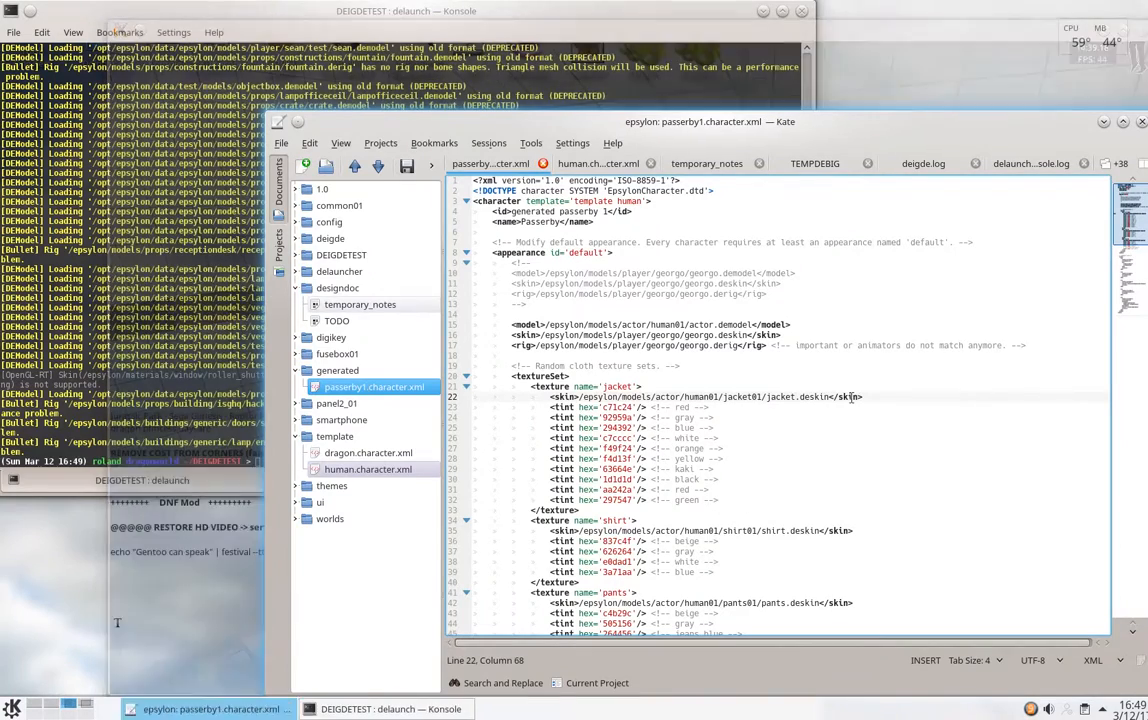
Launch Drag[en]gine IGDE from the terminal, load the recent project epsylon.degp and switch to the Skin Editor.
key(super+Page_Down)
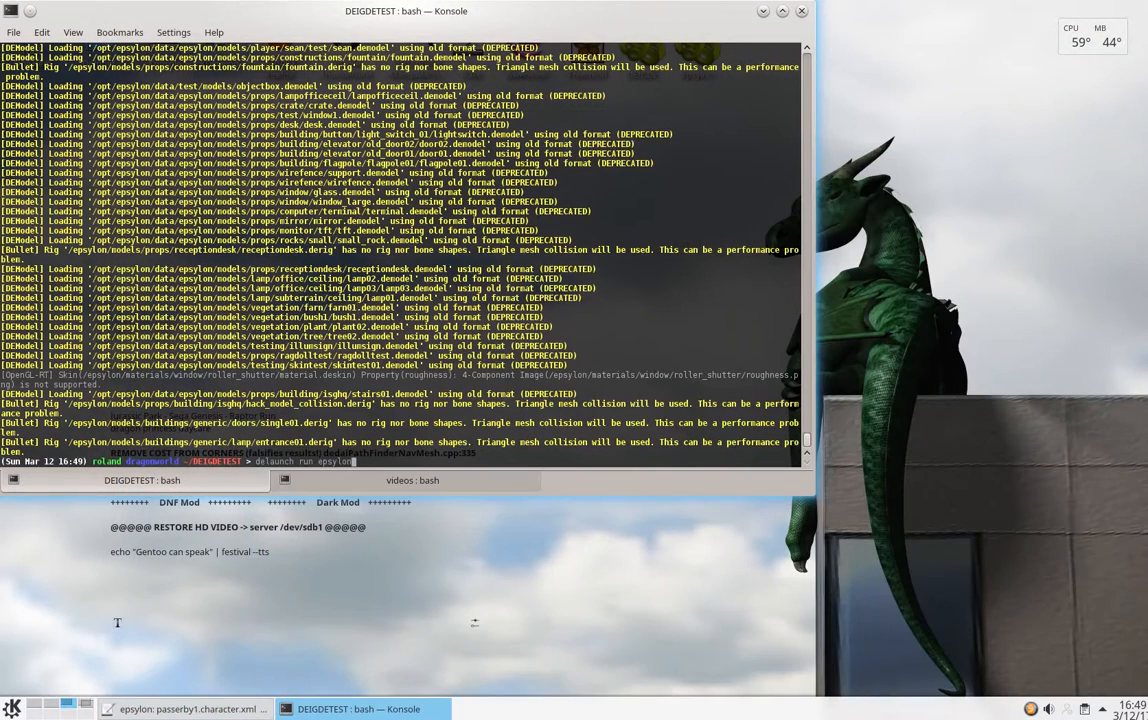
key(Return)
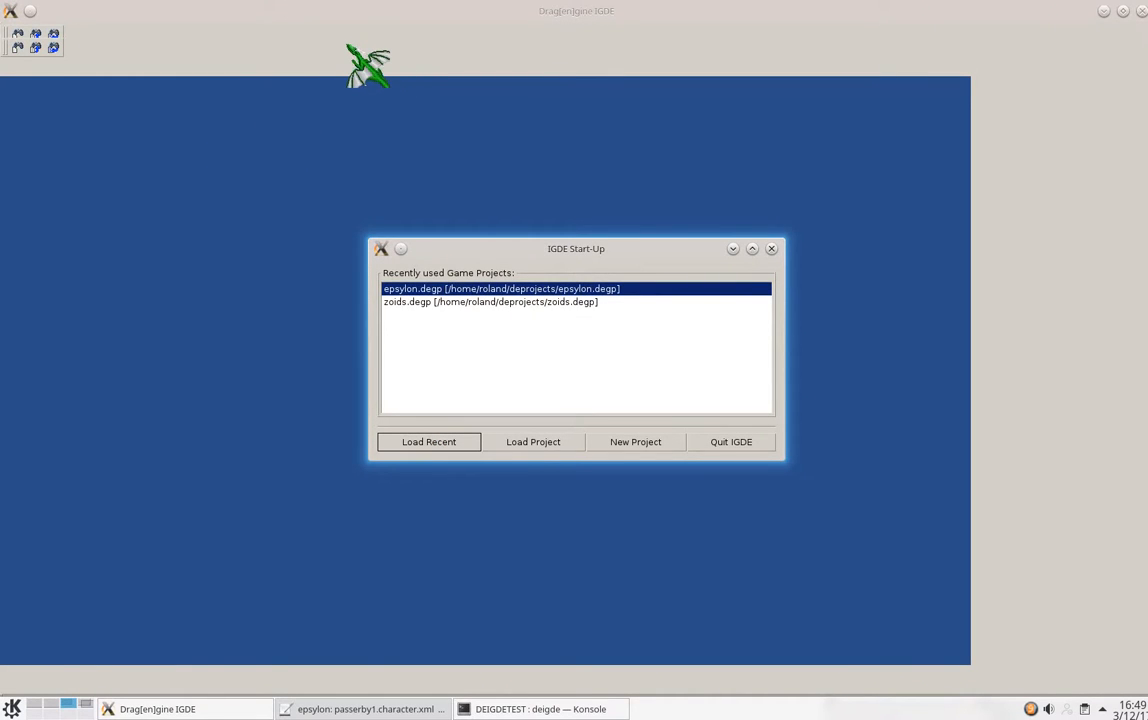
key(Return)
click(303, 29)
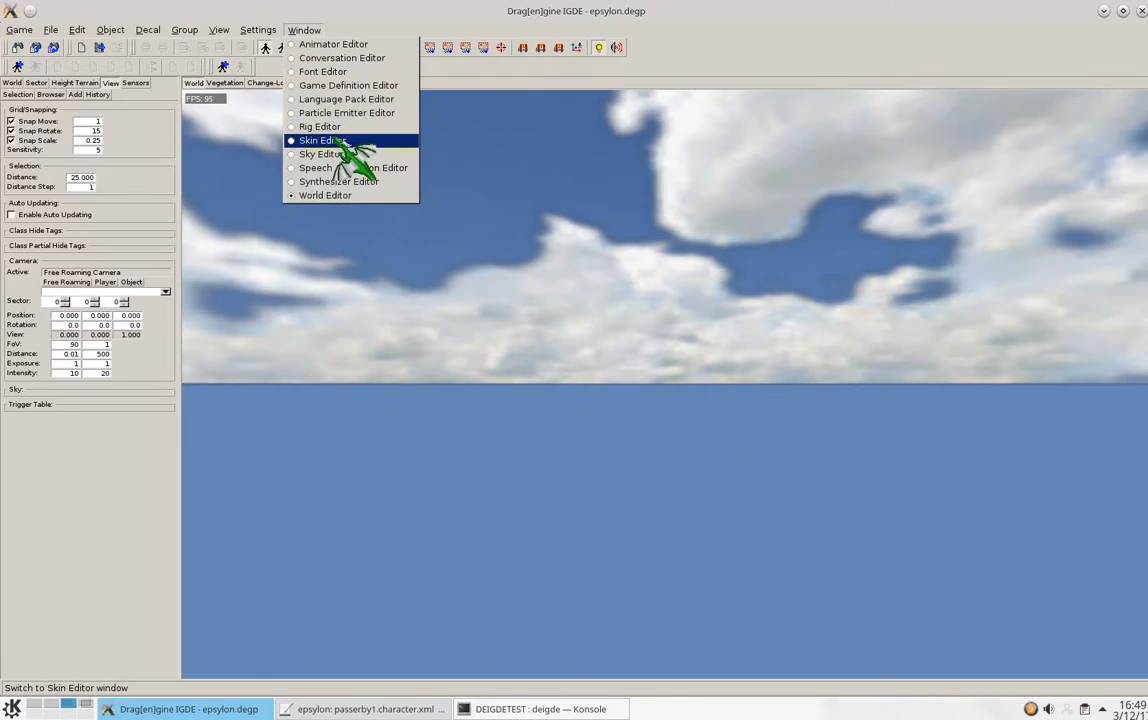
click(322, 150)
Open the skin /epsylon/materials/pavement/stone_ridged/material.deskin.
click(99, 47)
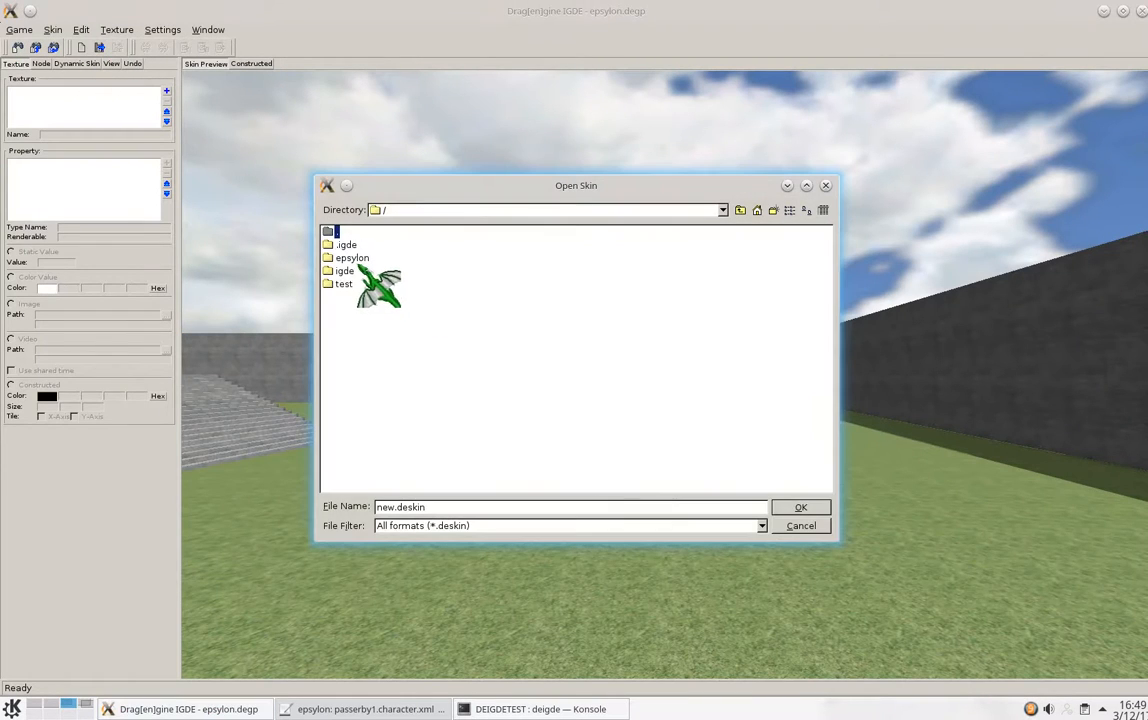
click(358, 259)
double_click(363, 264)
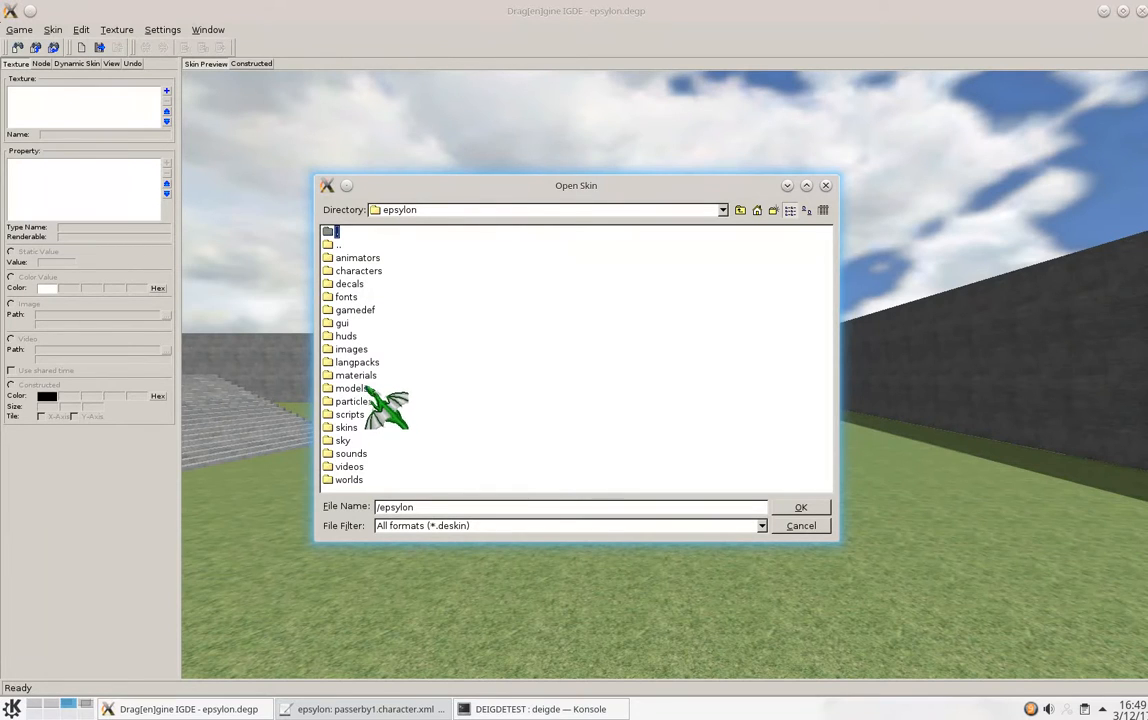
double_click(358, 375)
double_click(358, 466)
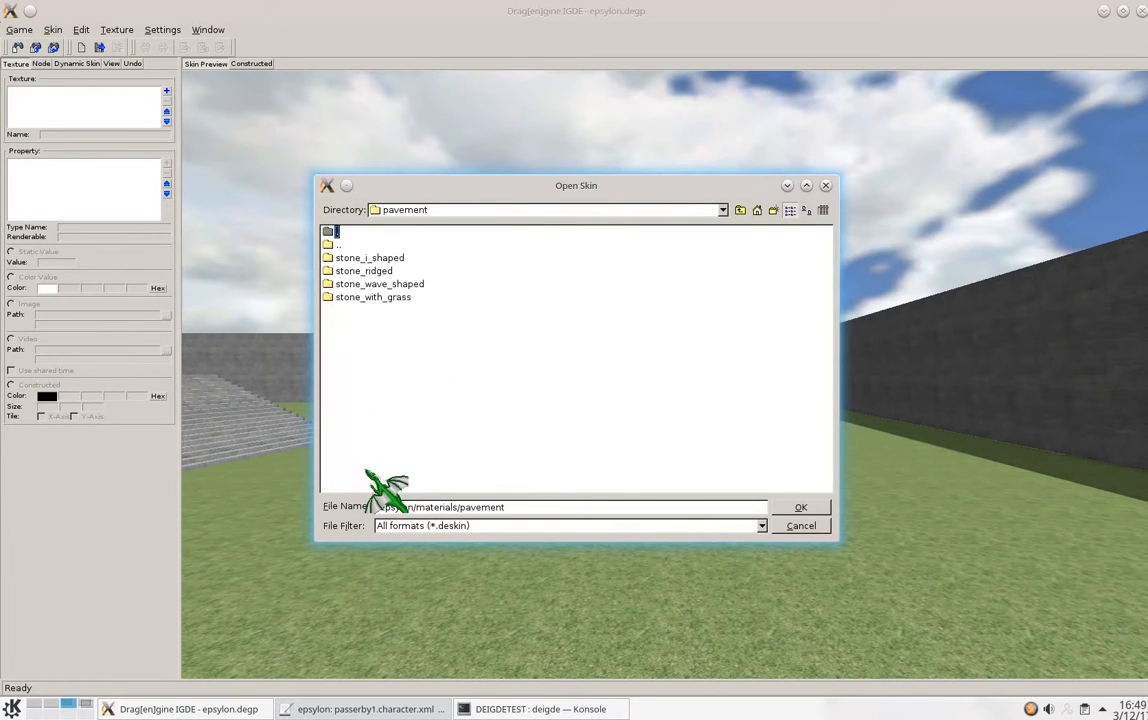
double_click(370, 271)
double_click(370, 270)
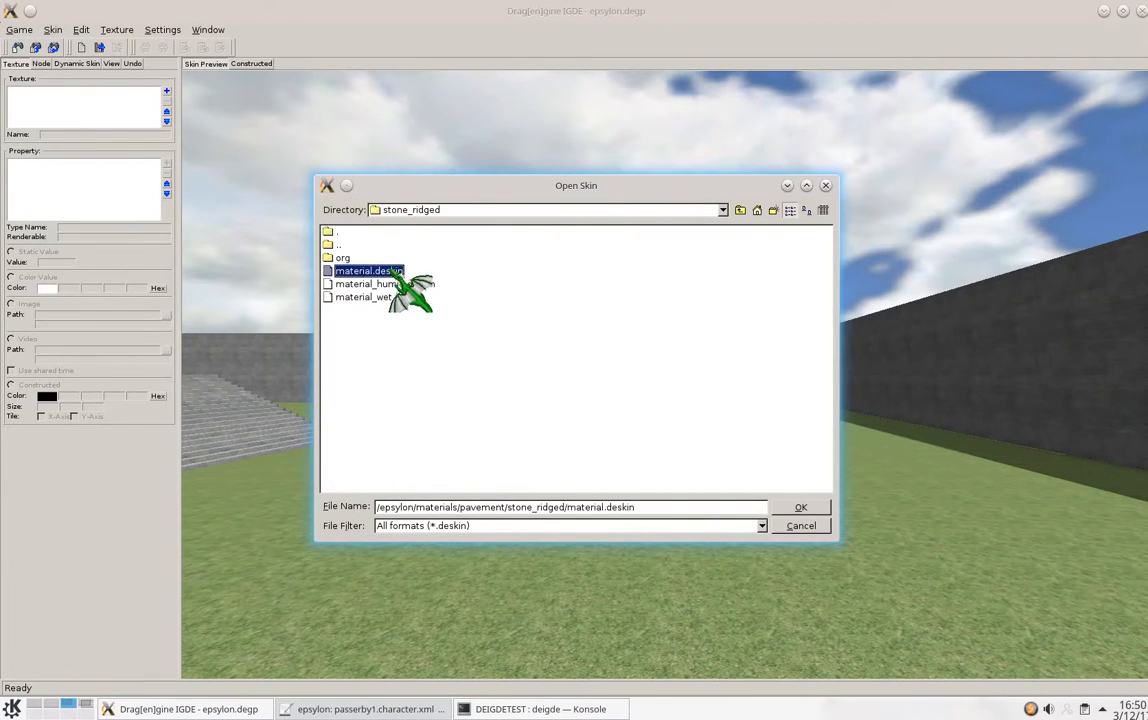
Set the preview model to the material_box model and examine the ridged stone on its upper face.
click(111, 63)
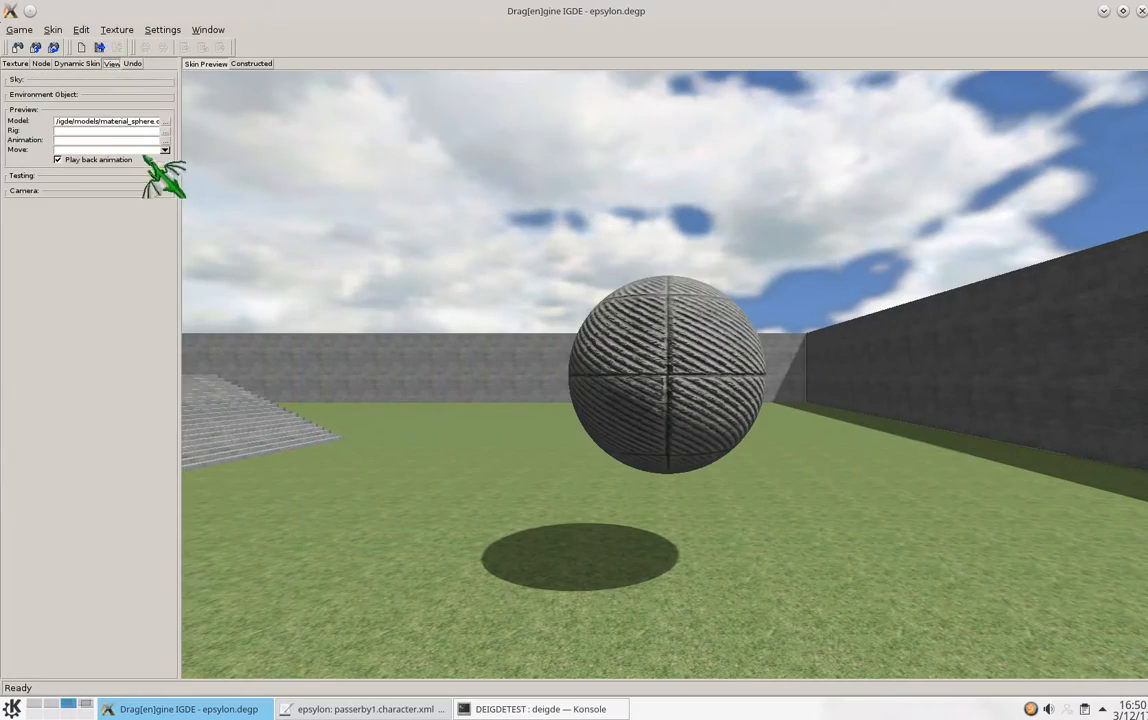
click(166, 121)
double_click(78, 370)
middle_drag(677, 364, 756, 156)
mouse_move(750, 450)
middle_down()
mouse_move(761, 402)
mouse_move(805, 428)
mouse_move(838, 418)
mouse_move(828, 423)
middle_up()
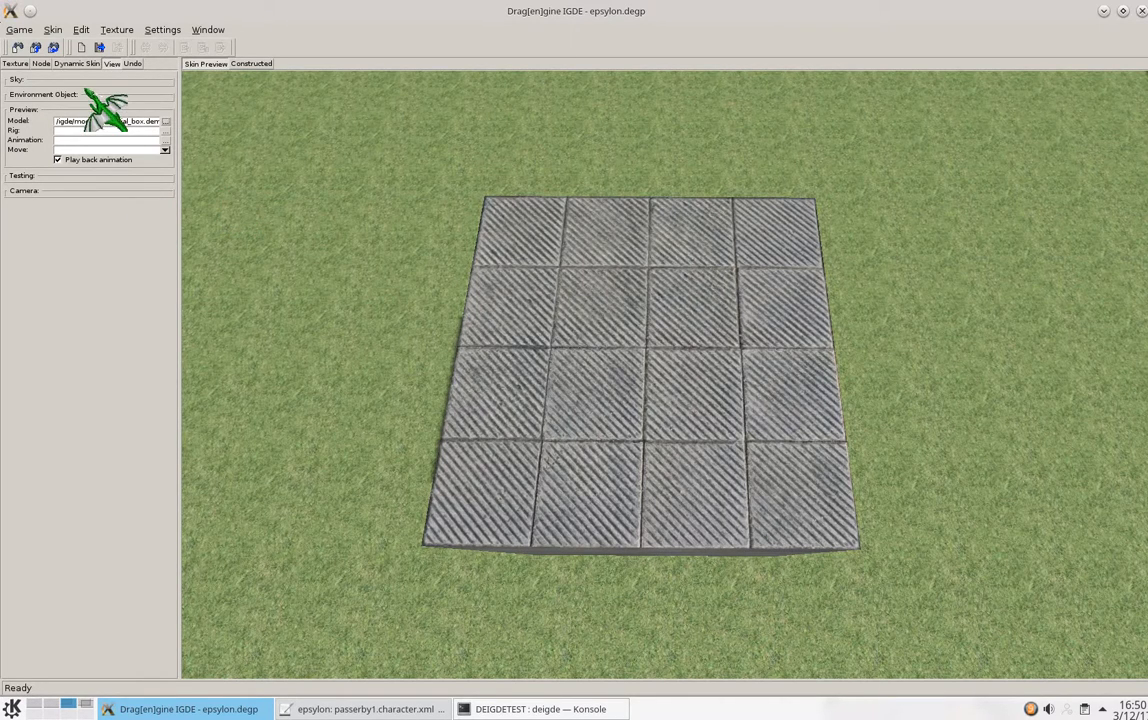
Set the color property's constructed canvas size to 2048 by 2048.
click(16, 64)
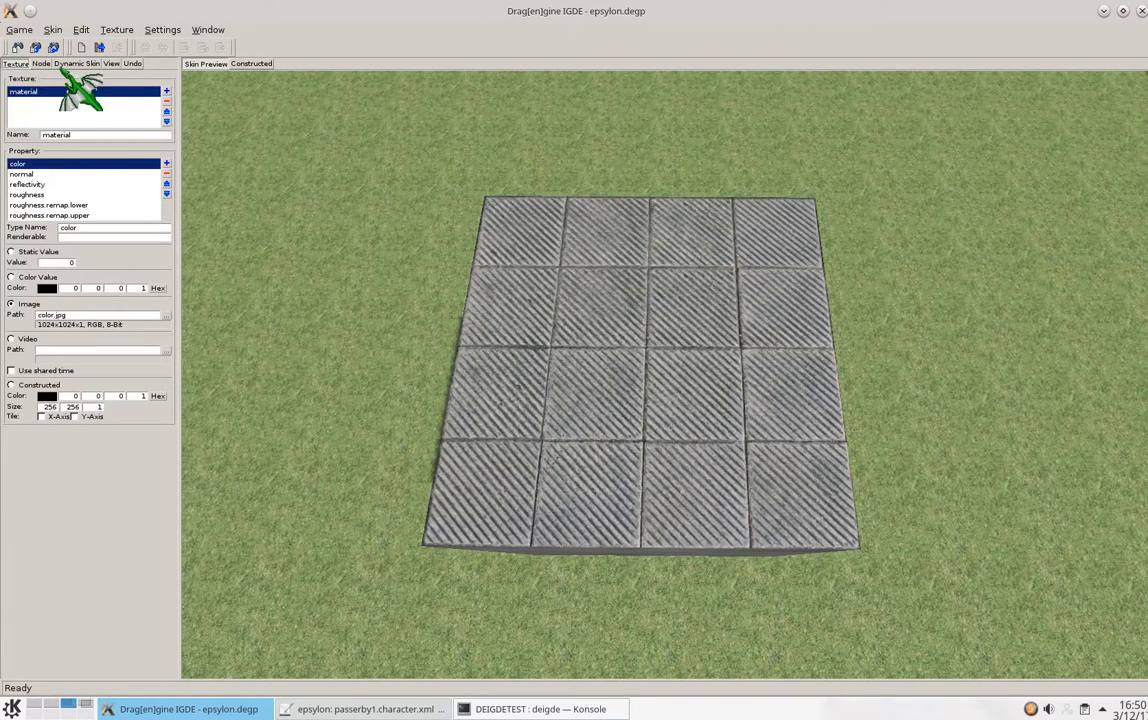
click(251, 64)
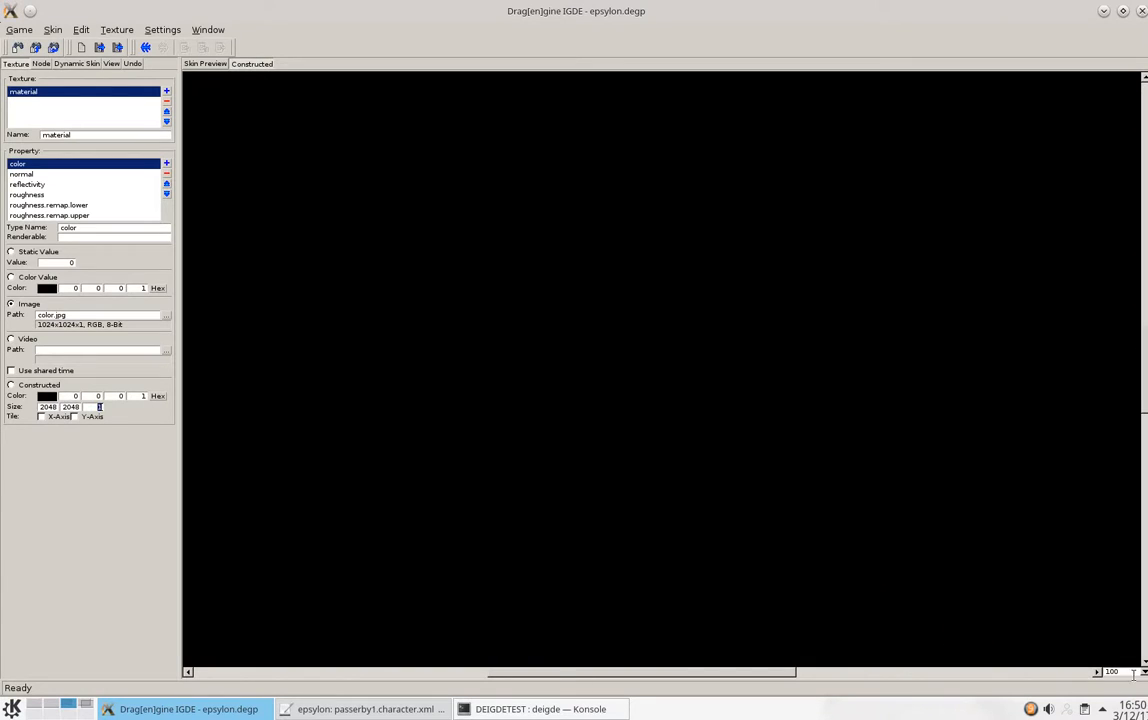
click(1133, 673)
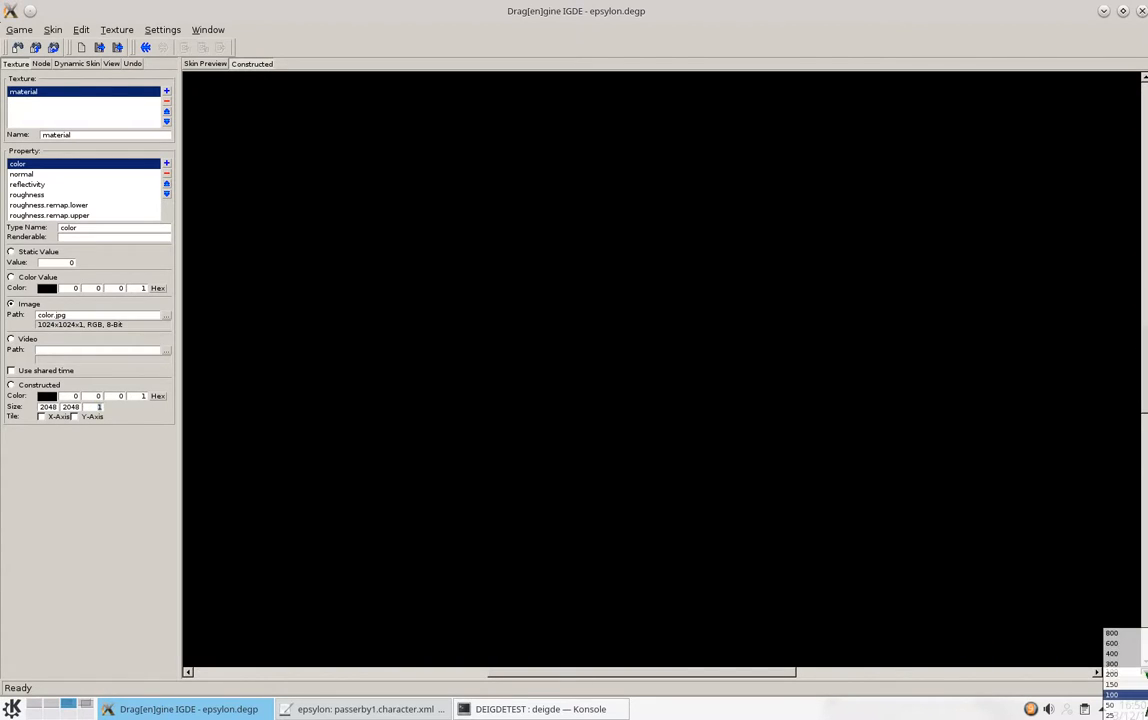
click(1115, 715)
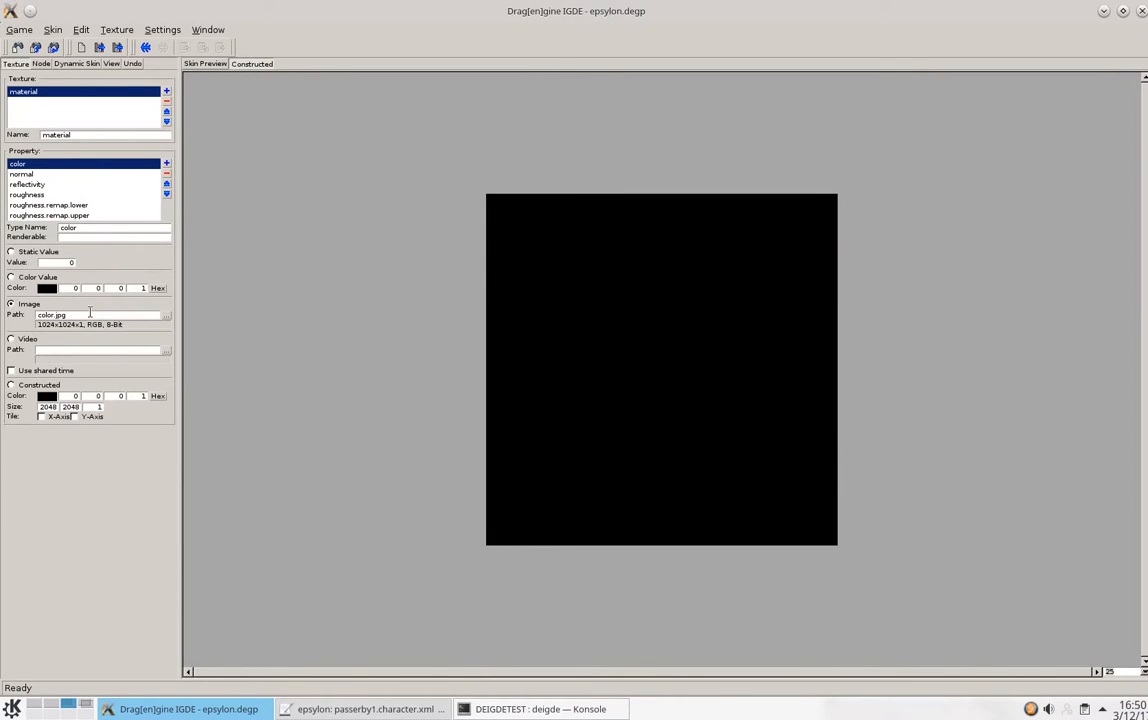
Add an image node with color.jpg to the color canvas and set its size to 2048 by 2048.
right_click(518, 265)
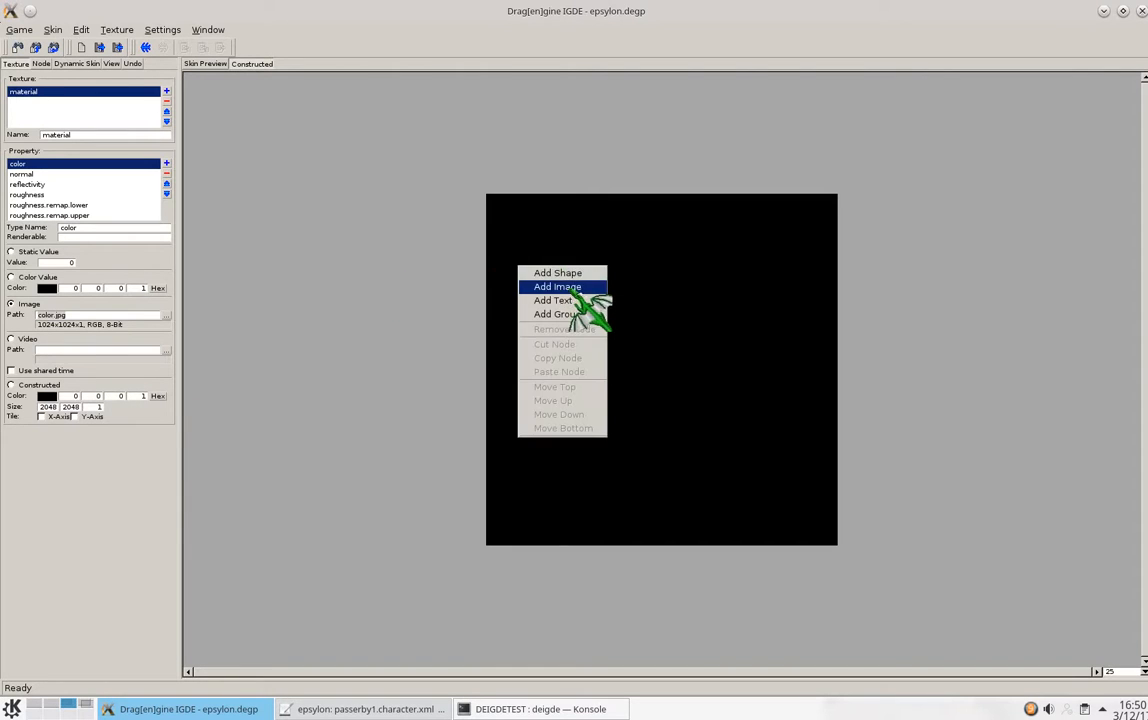
click(550, 285)
click(41, 63)
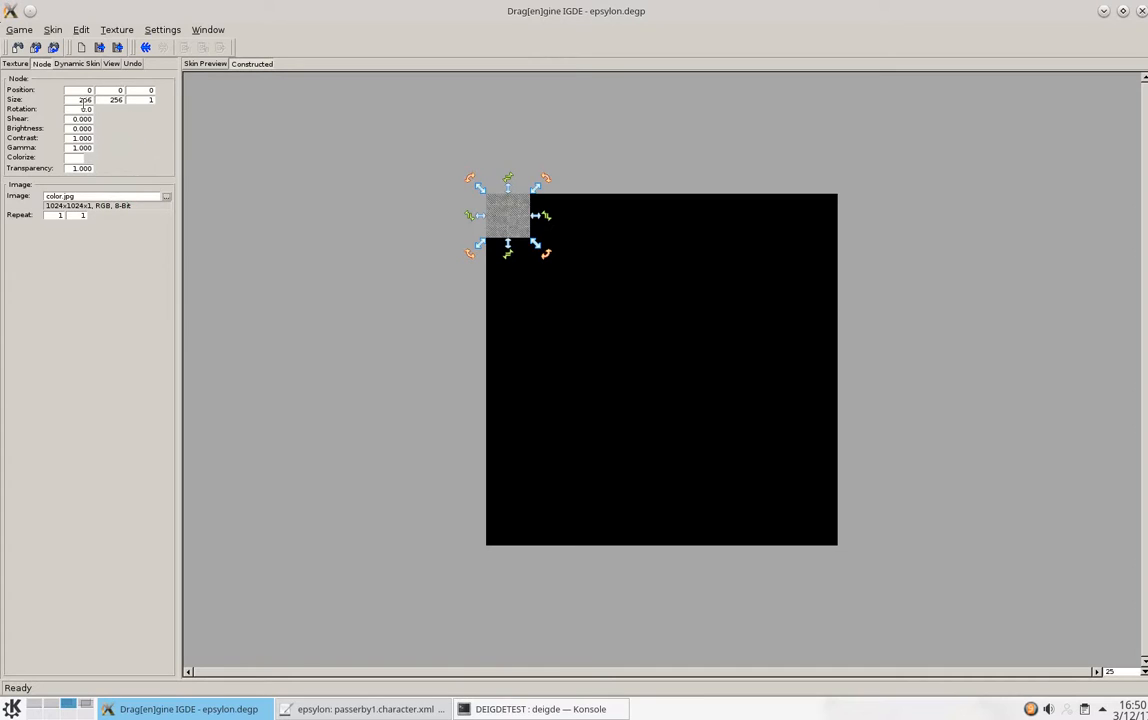
text(20)
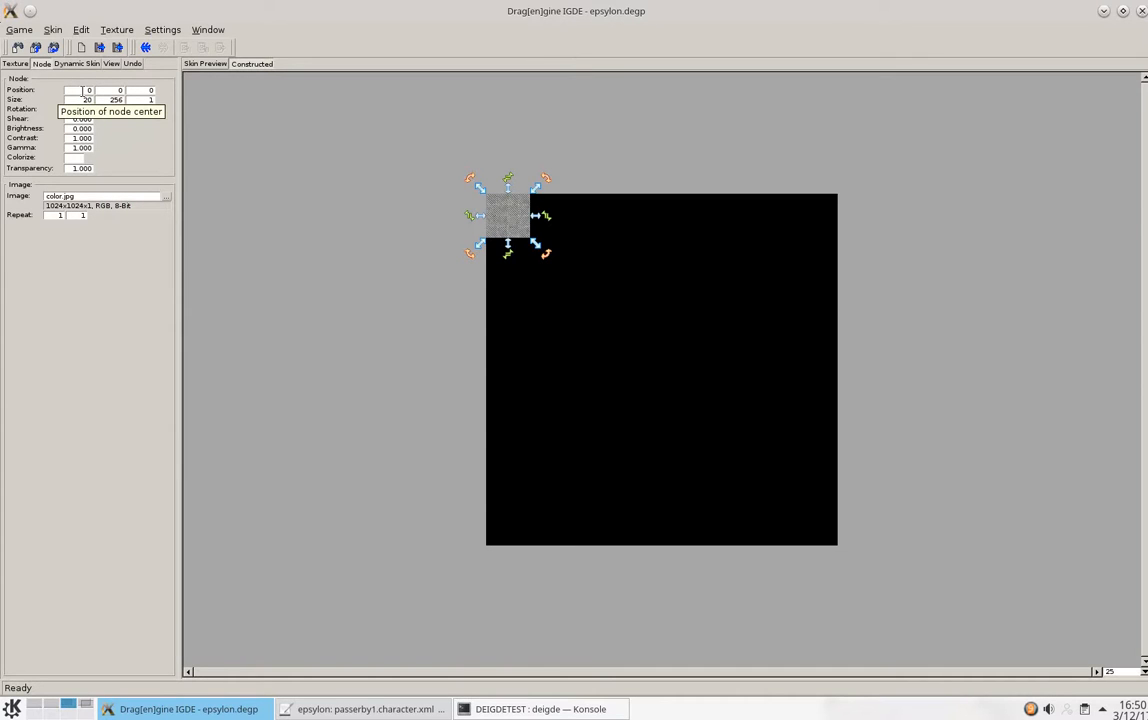
text(48)
key(Tab)
key(BackSpace)
key(BackSpace)
key(BackSpace)
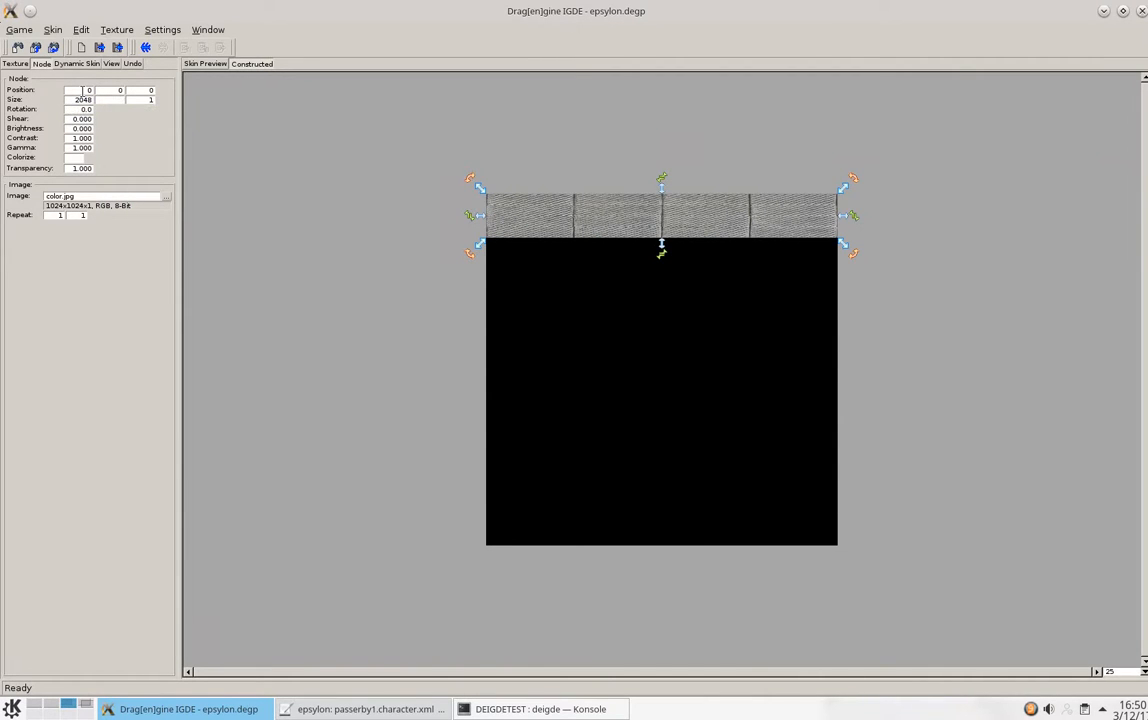
text(2048)
key(Tab)
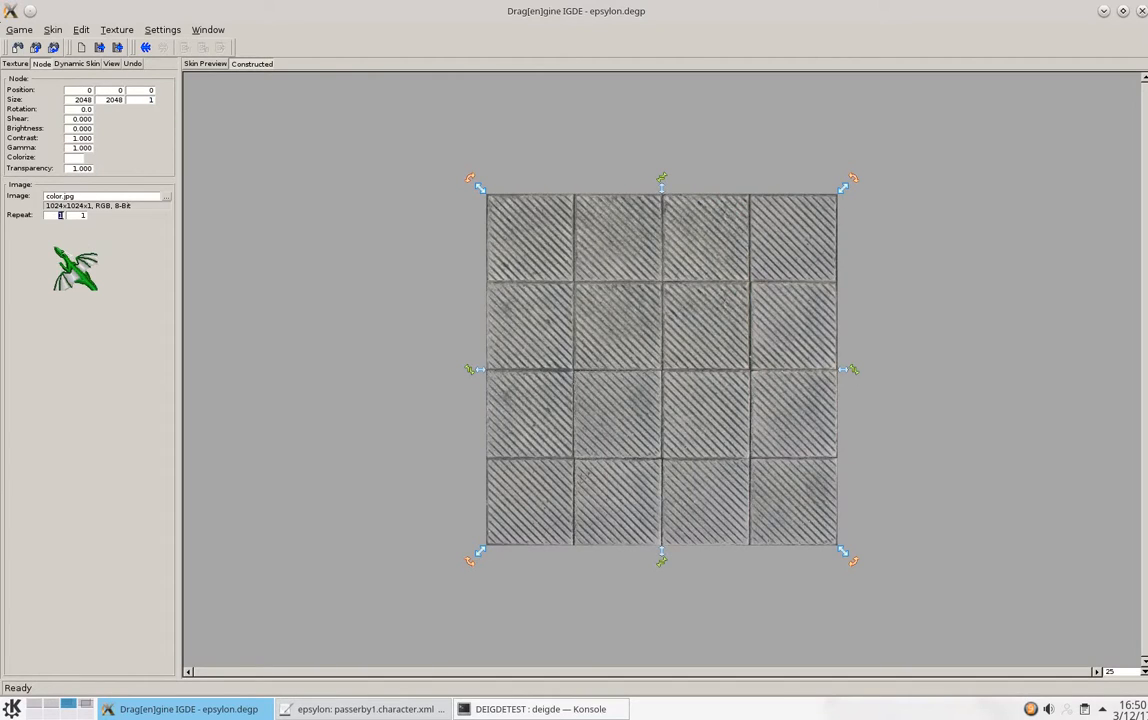
Set the color.jpg image node's repeat to 2 by 2.
text(2)
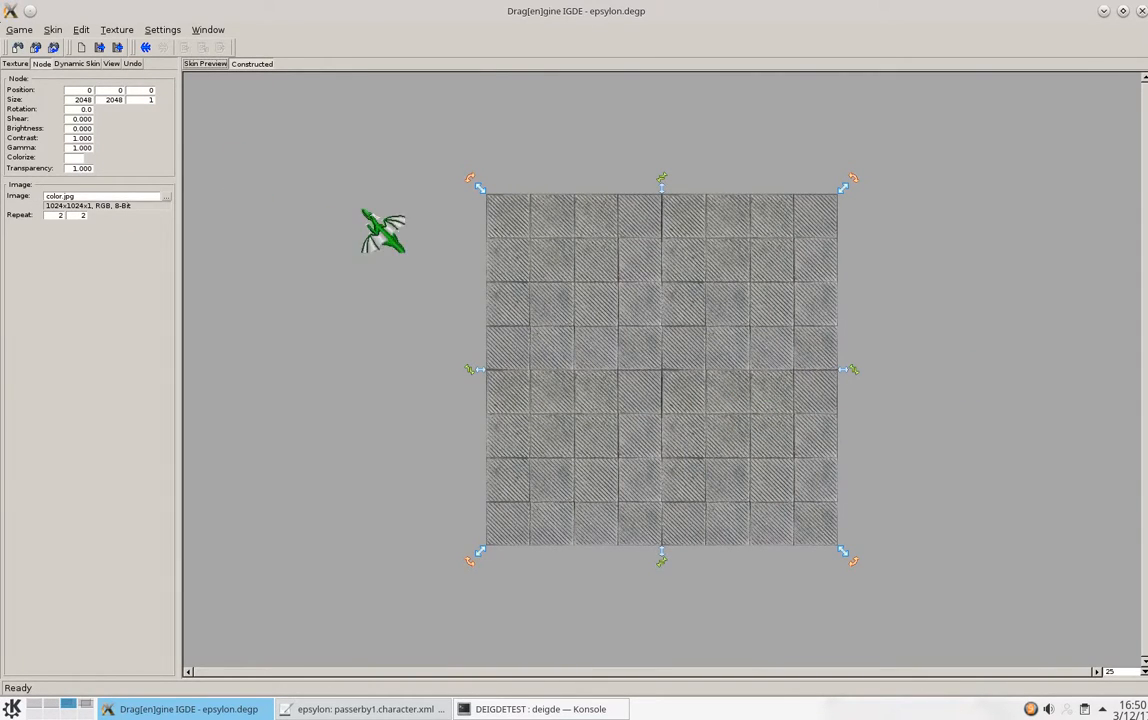
click(360, 212)
click(1143, 670)
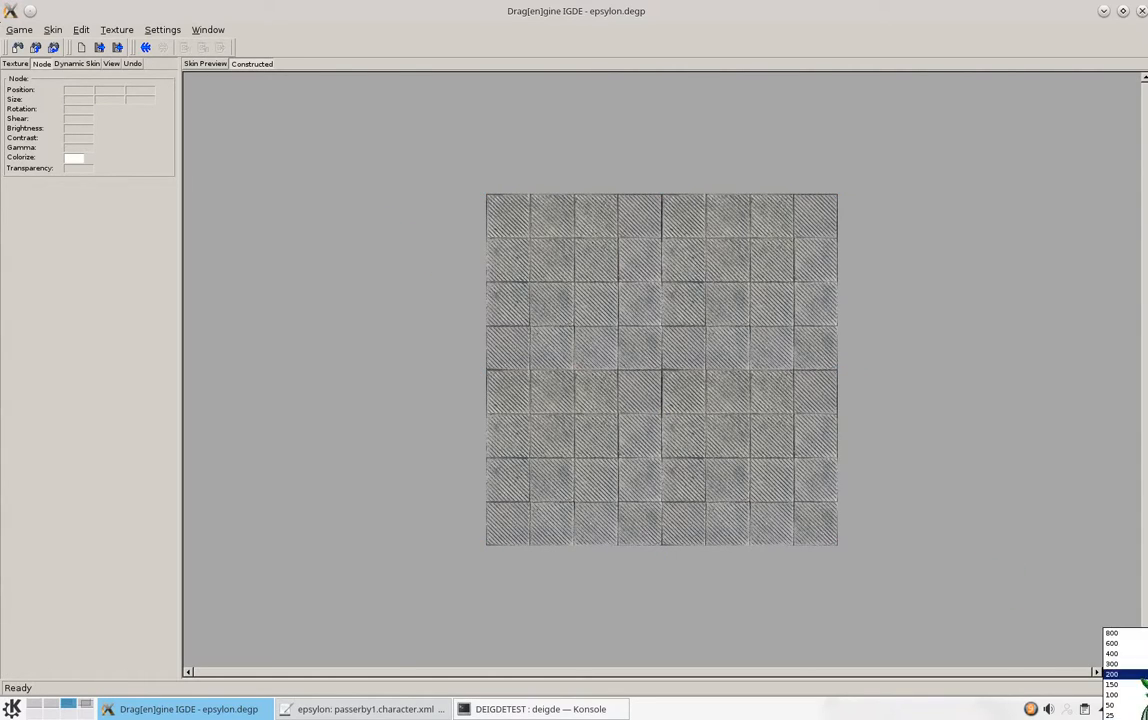
click(1130, 705)
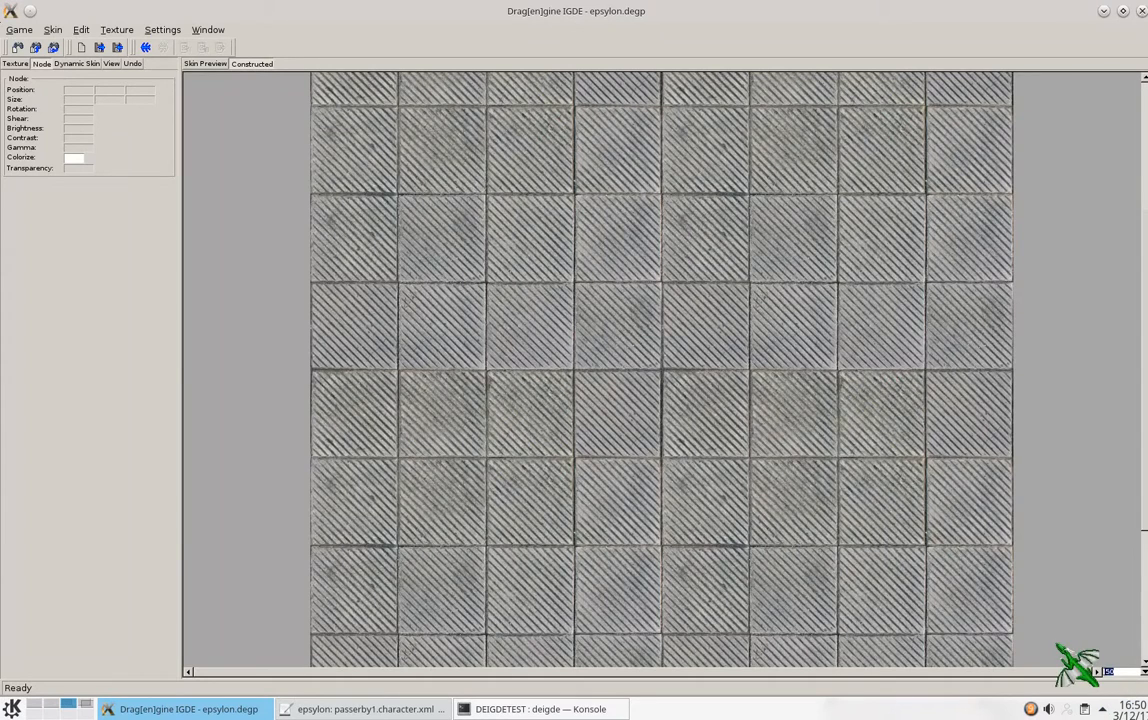
scroll(1125, 672, down, 1)
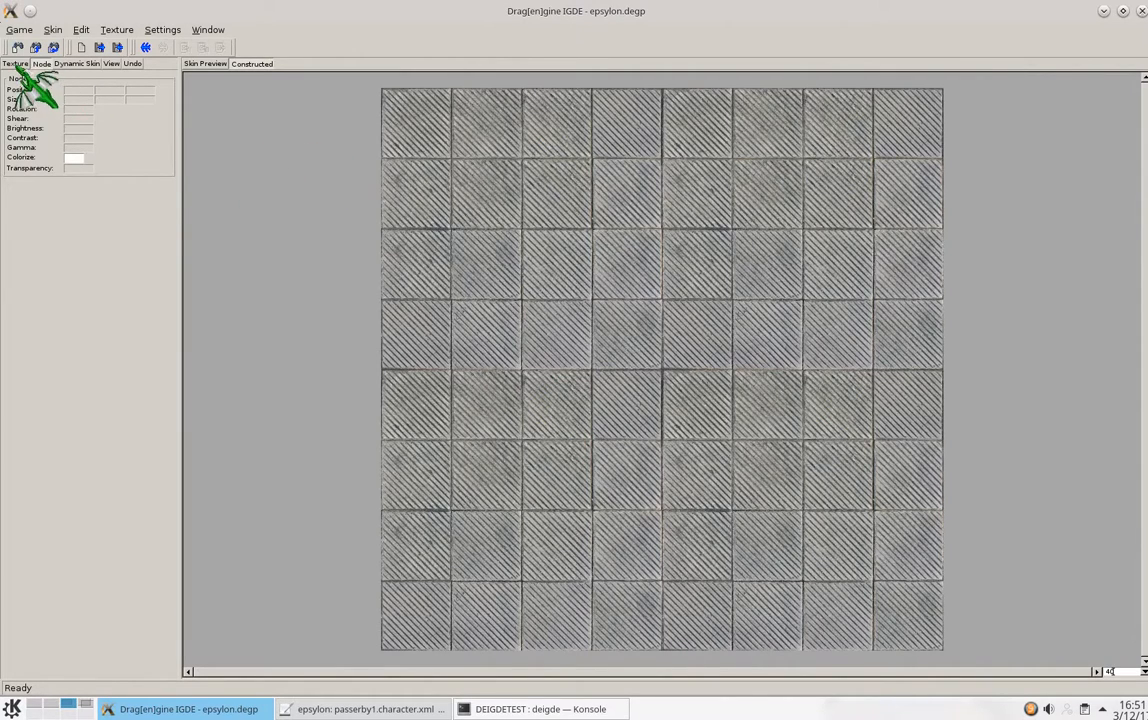
Set the normal property's constructed canvas to 2048 by 2048 and switch both the normal and color properties to Constructed.
click(16, 65)
click(43, 175)
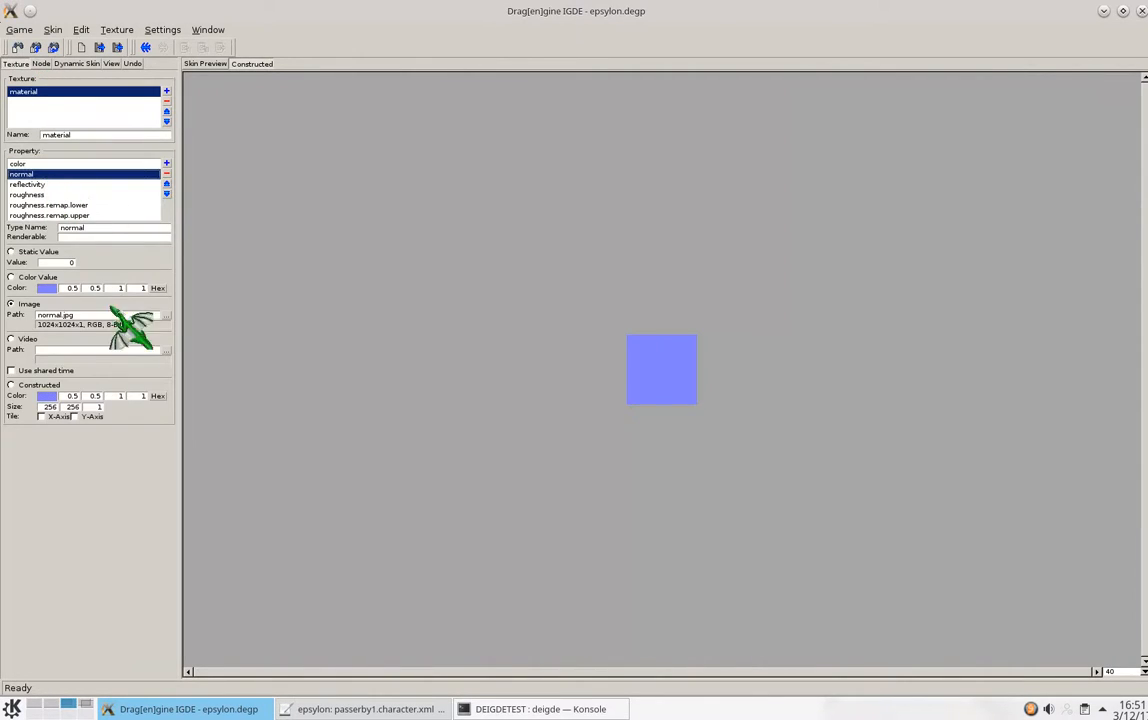
click(43, 407)
text(20)
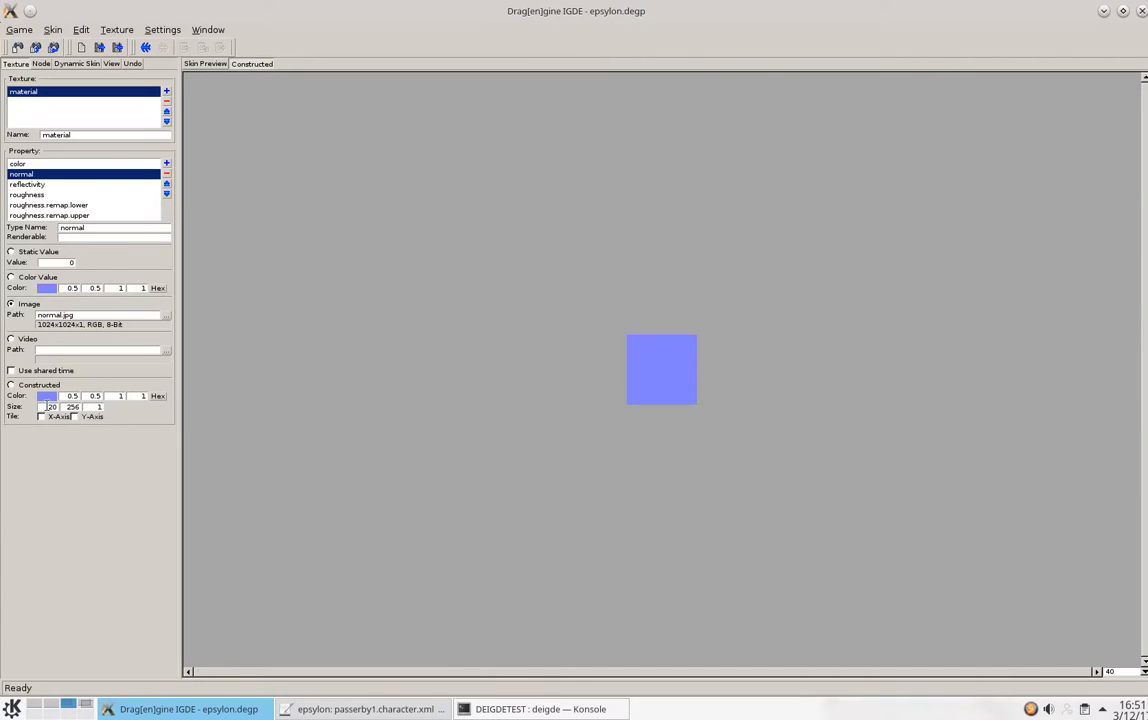
text(48)
key(Tab)
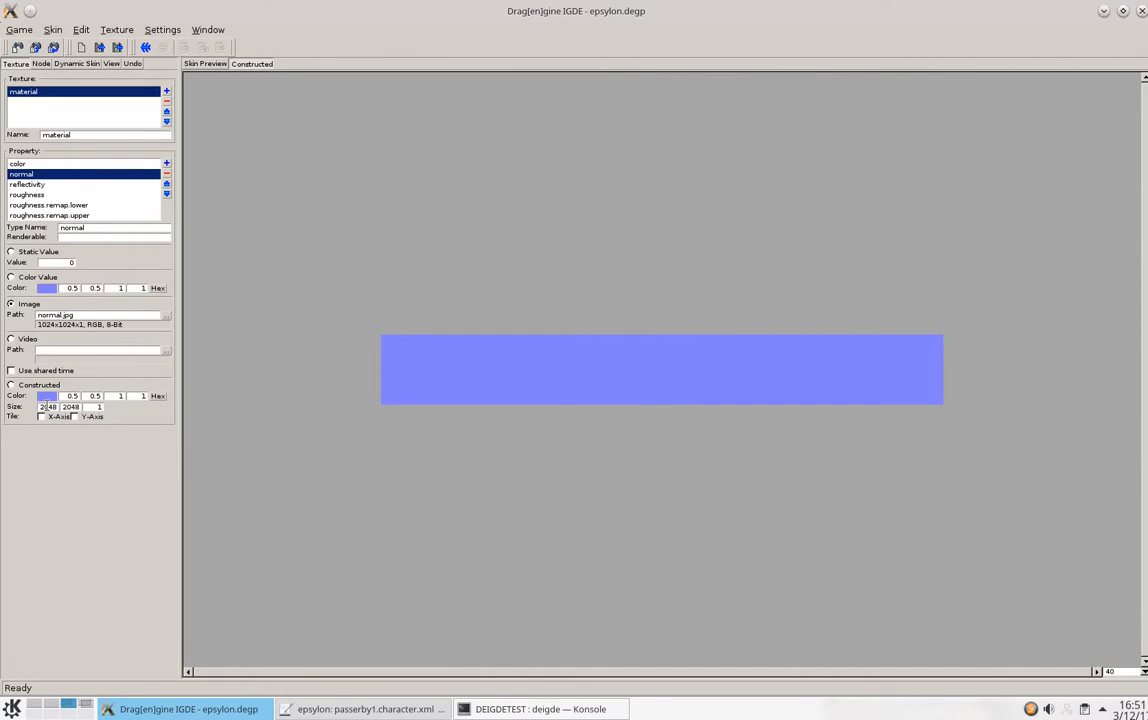
text(2048)
key(Tab)
click(39, 386)
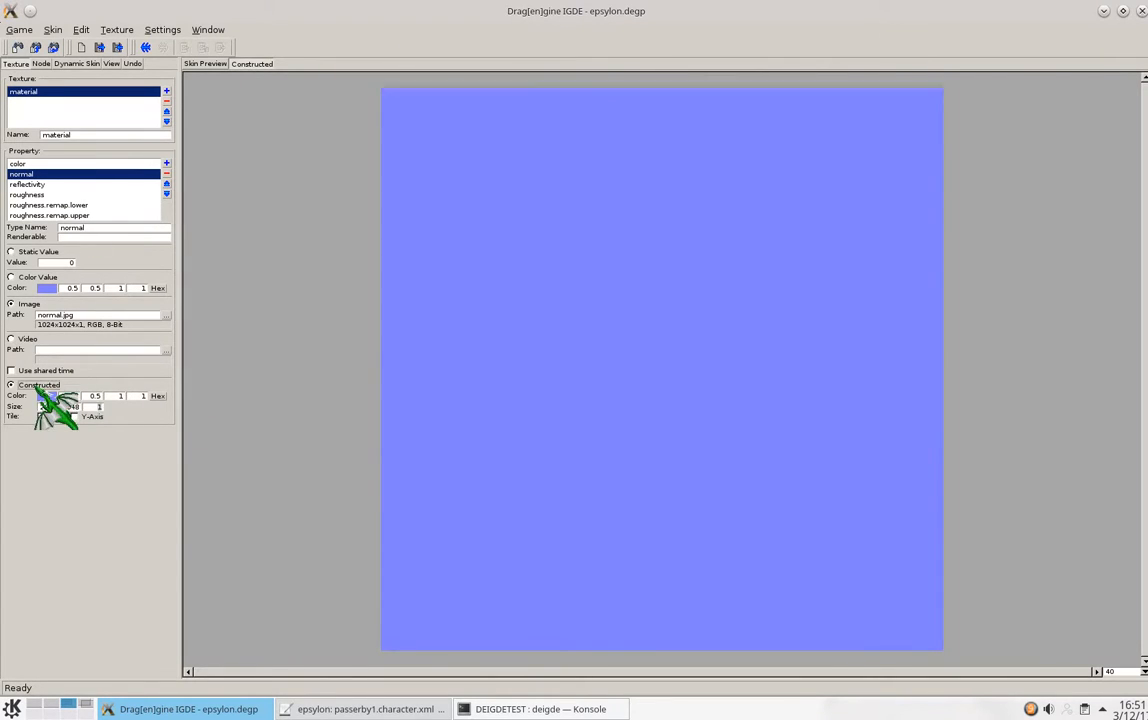
click(35, 164)
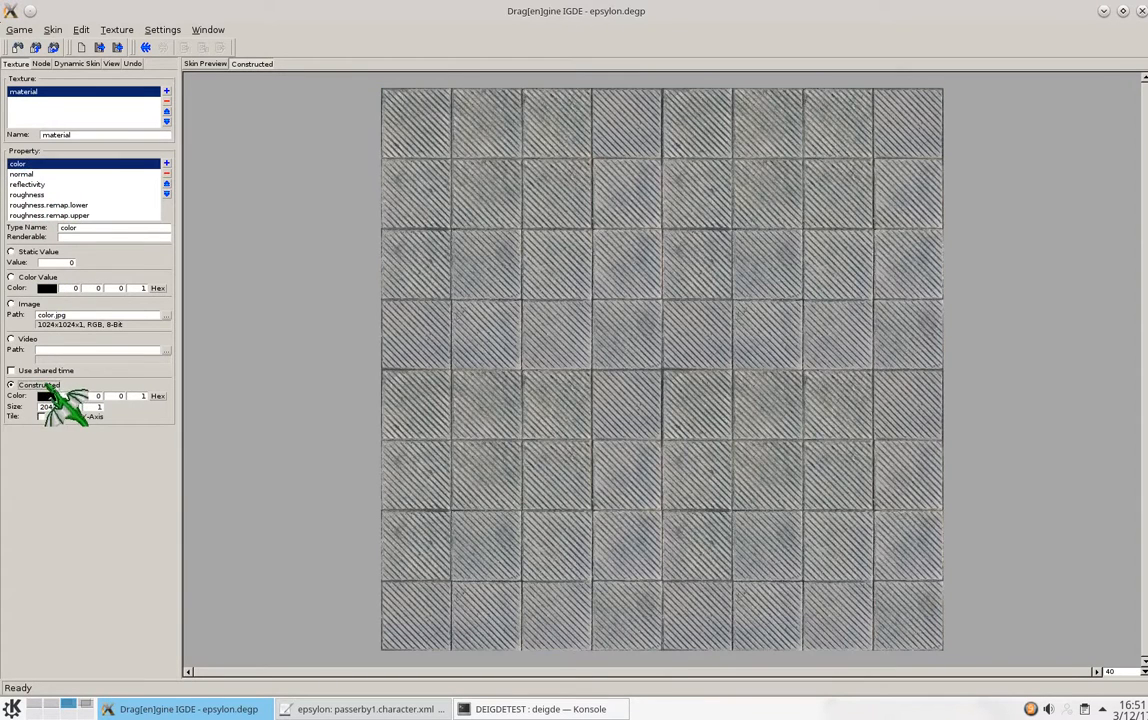
Add an image node with normal.jpg to the normal canvas and set its size to 2048 by 2048.
click(36, 174)
drag(84, 317, 37, 316)
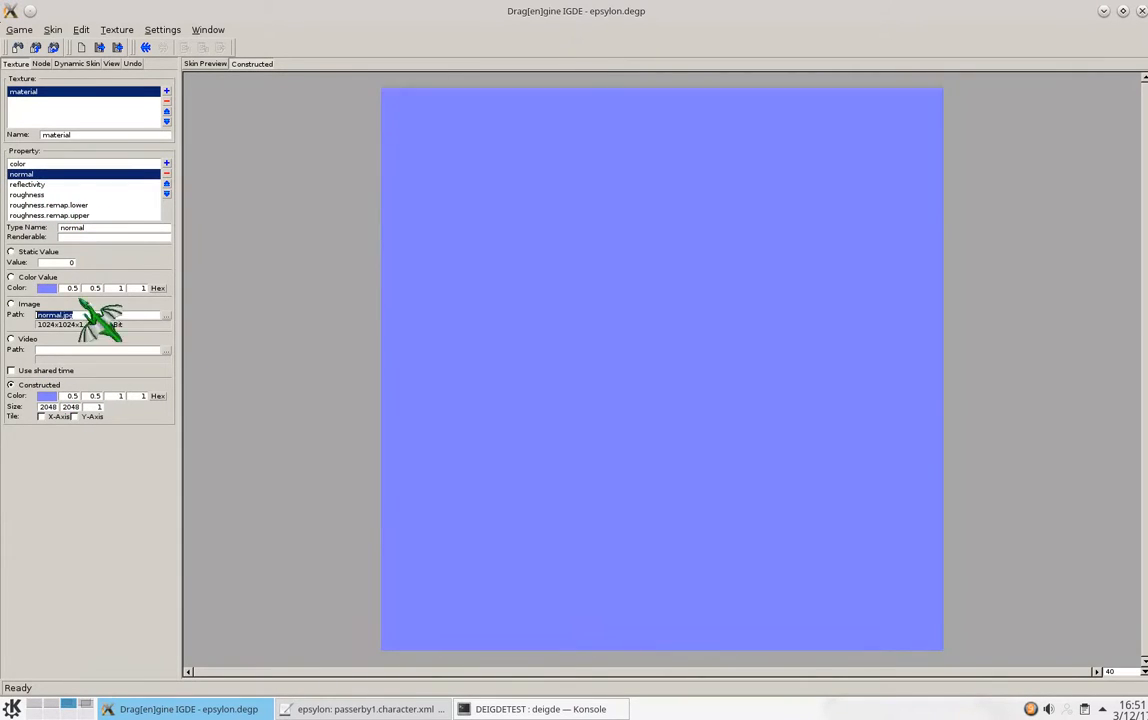
click(44, 65)
right_click(428, 265)
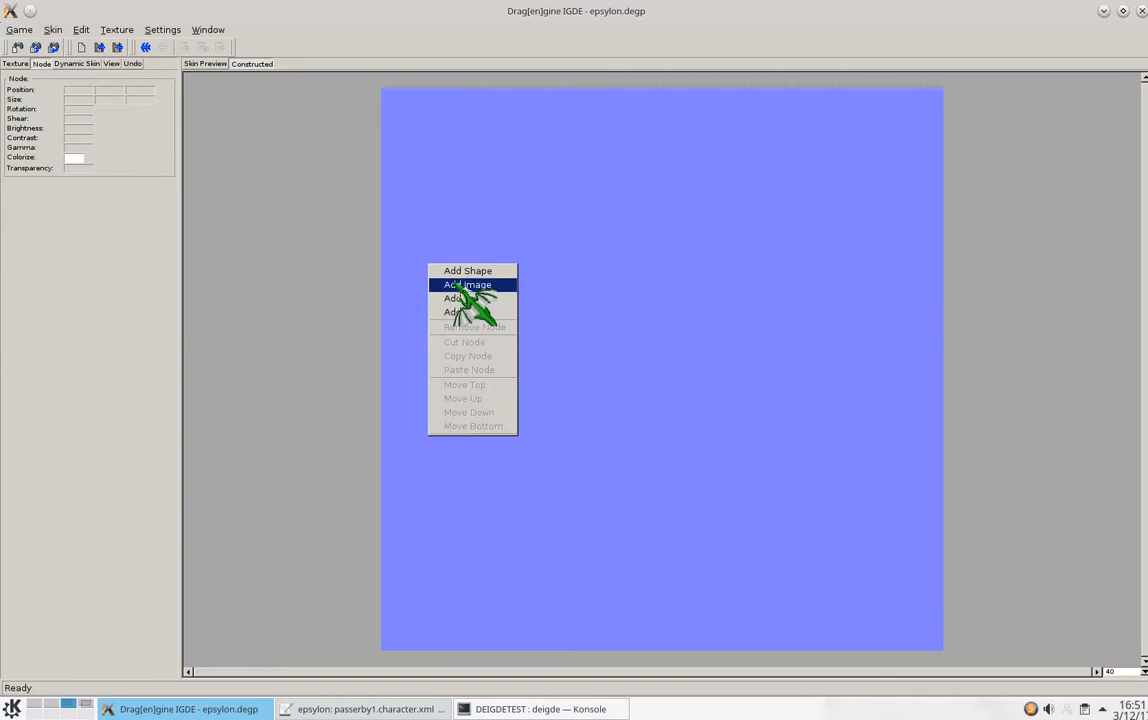
click(452, 282)
click(78, 101)
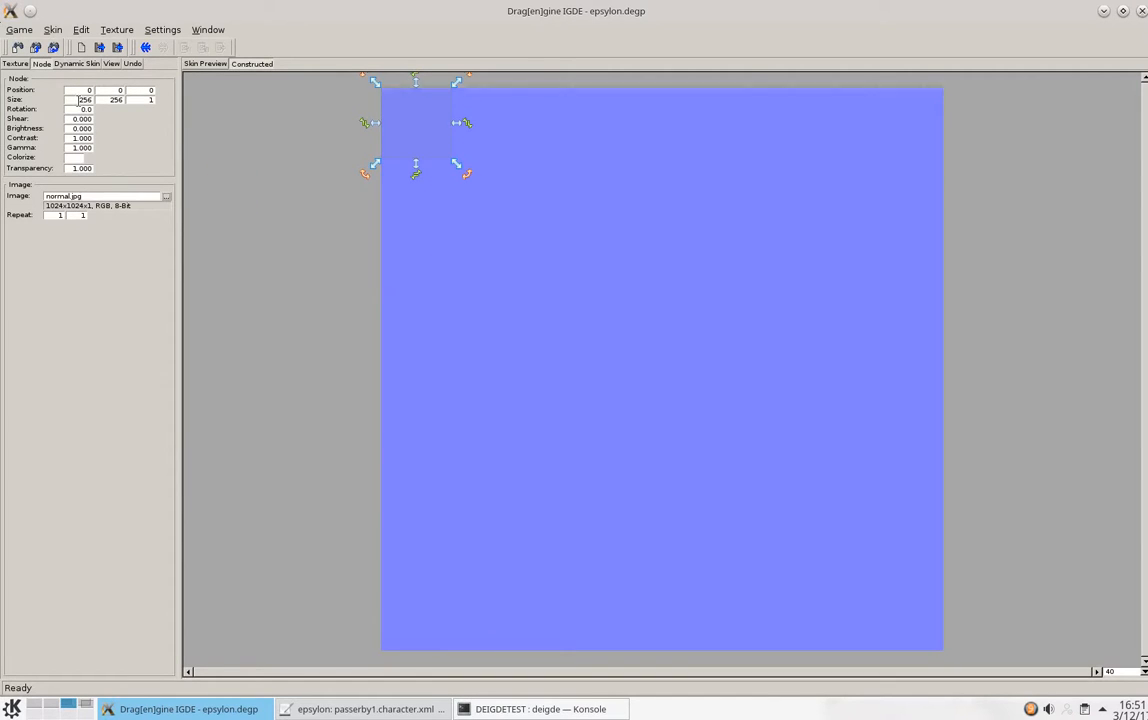
key(Tab)
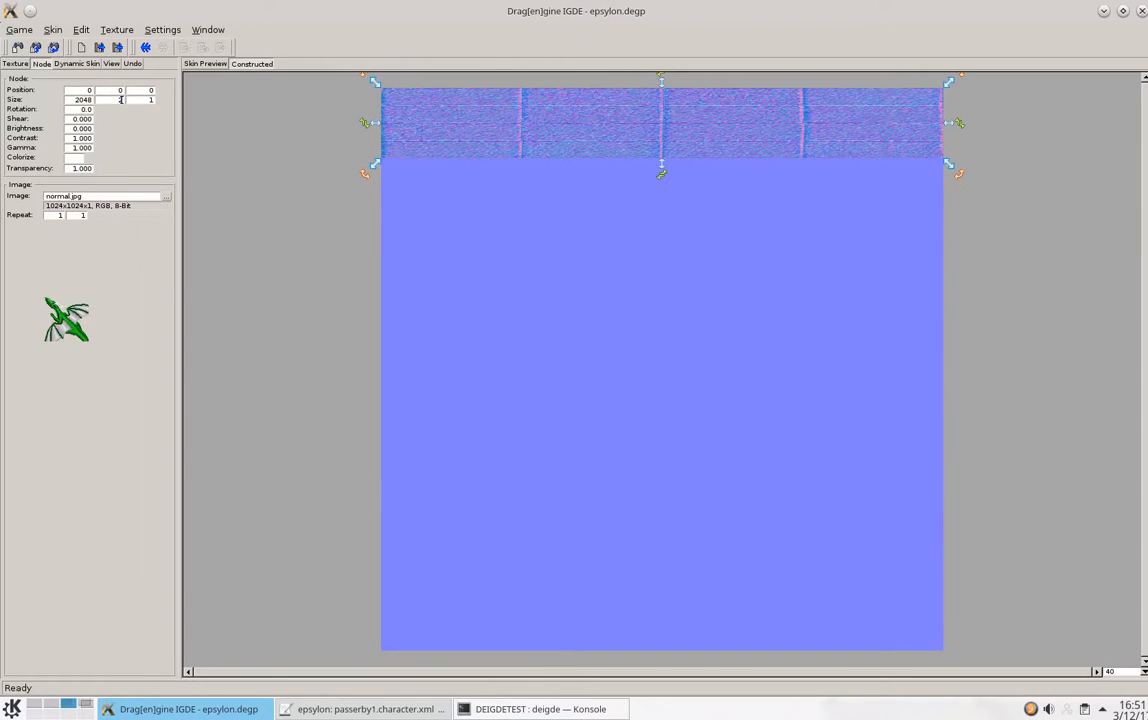
text(2048)
key(Tab)
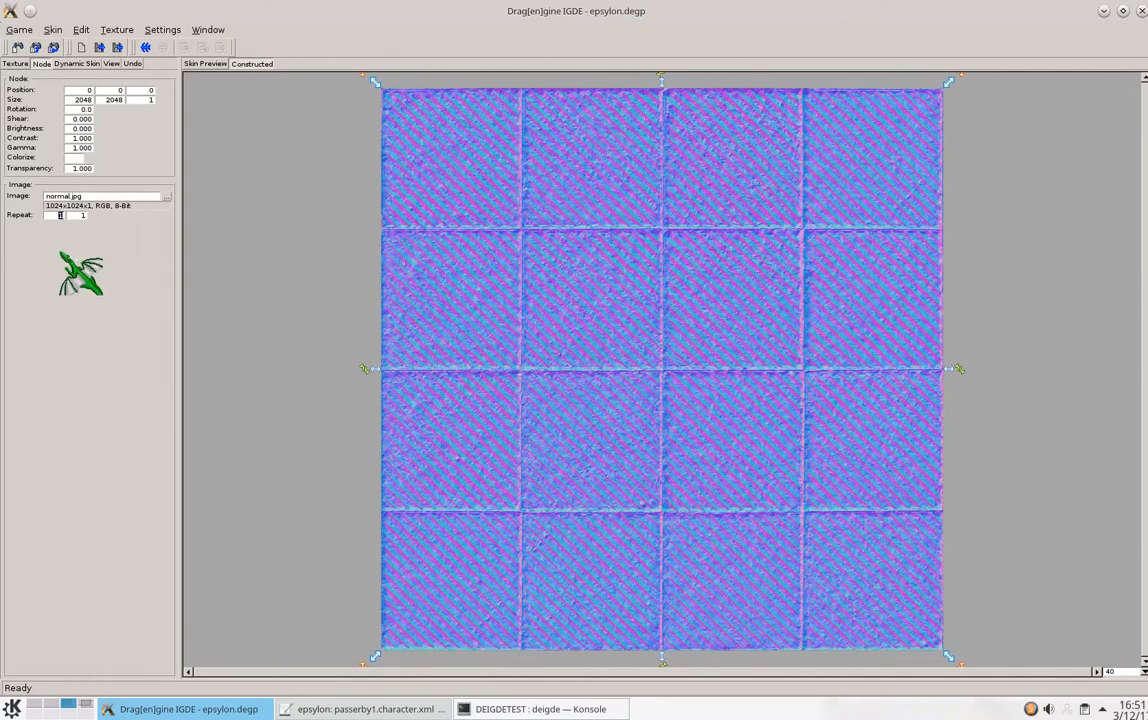
Set the normal.jpg image node's repeat to 2 by 2 and check the tiling on the preview box.
text(2)
key(Tab)
text(2)
key(Tab)
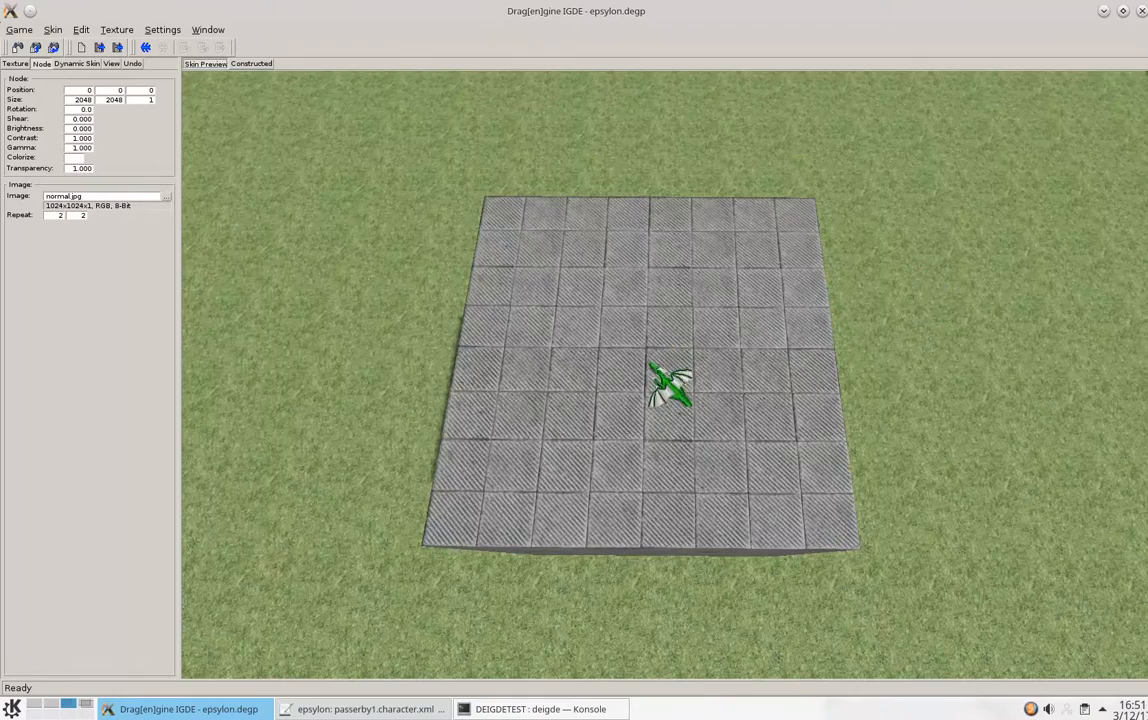
mouse_move(751, 408)
mouse_down()
mouse_move(758, 383)
mouse_move(765, 390)
mouse_up()
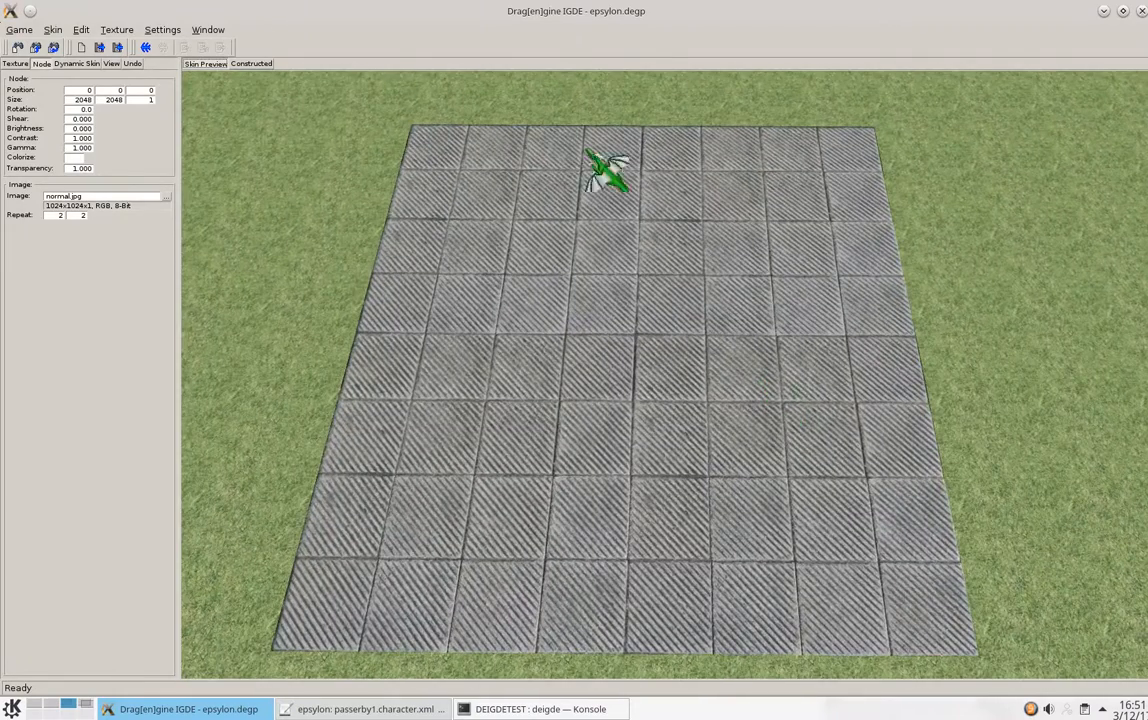
click(250, 63)
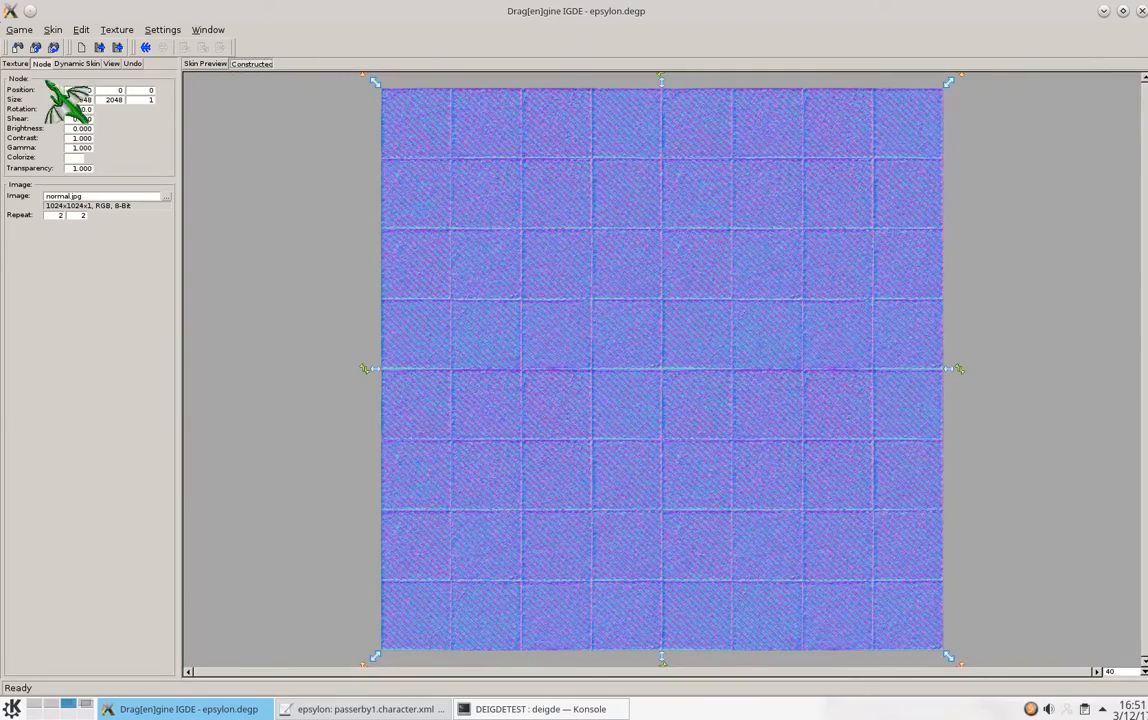
Add an image node to the color property's constructed canvas and assign /test/materials/test_crack1_color.png as its image.
click(15, 63)
click(24, 163)
right_click(330, 212)
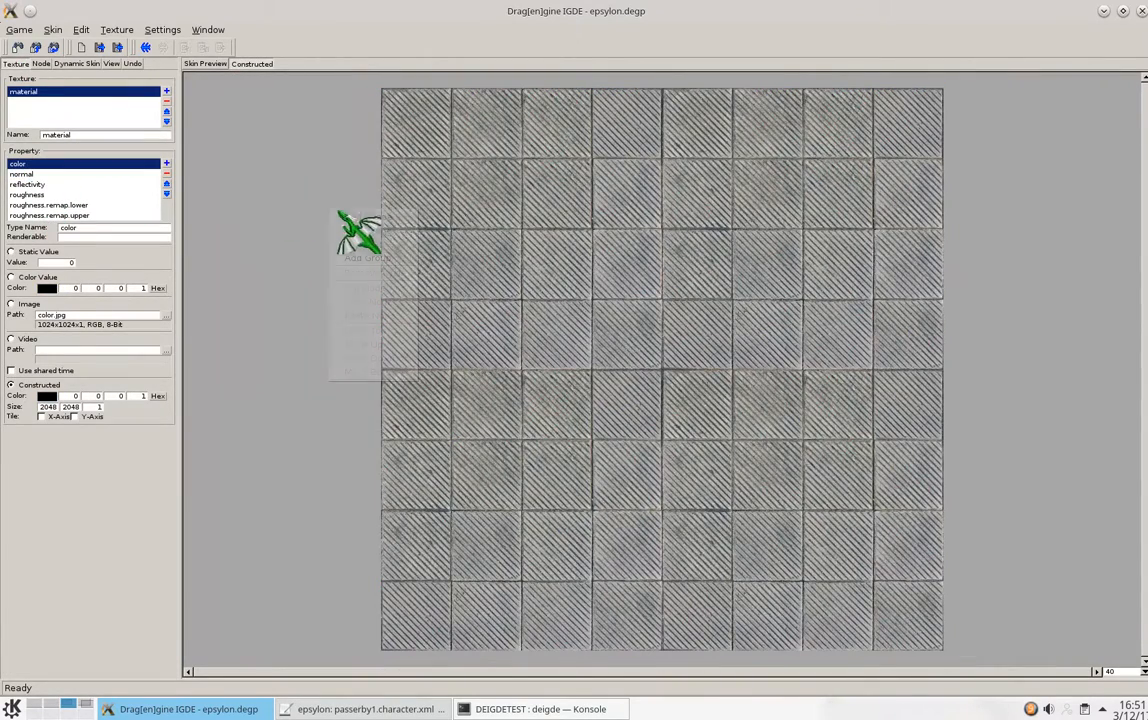
click(396, 244)
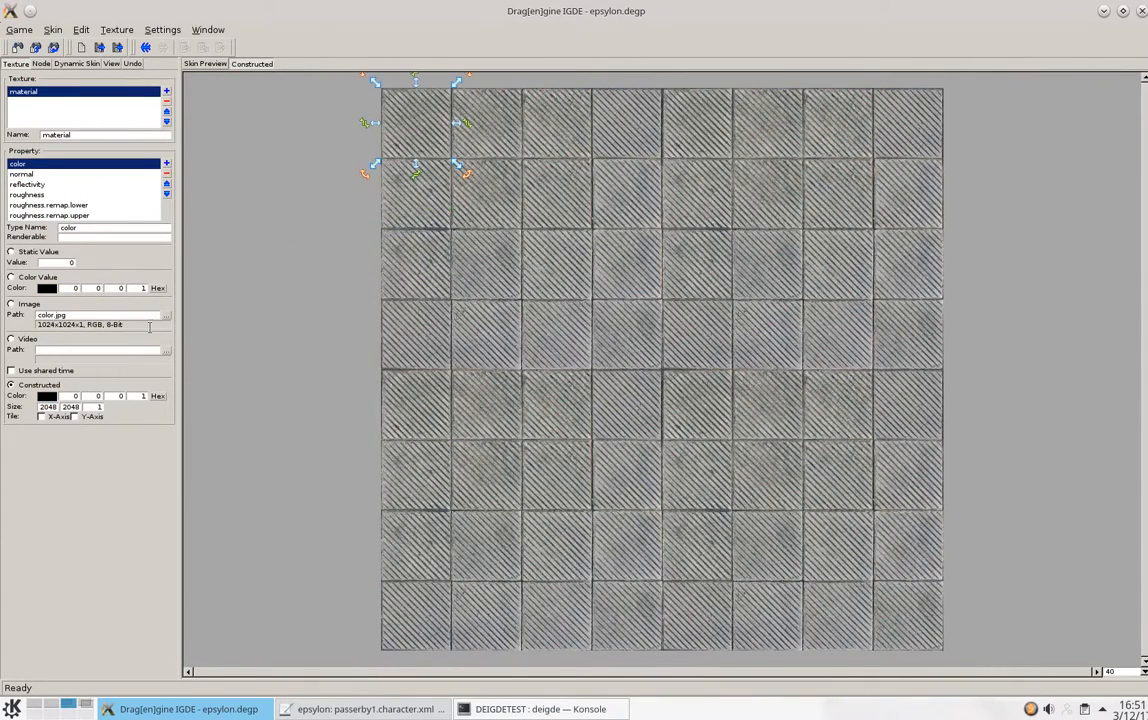
click(42, 64)
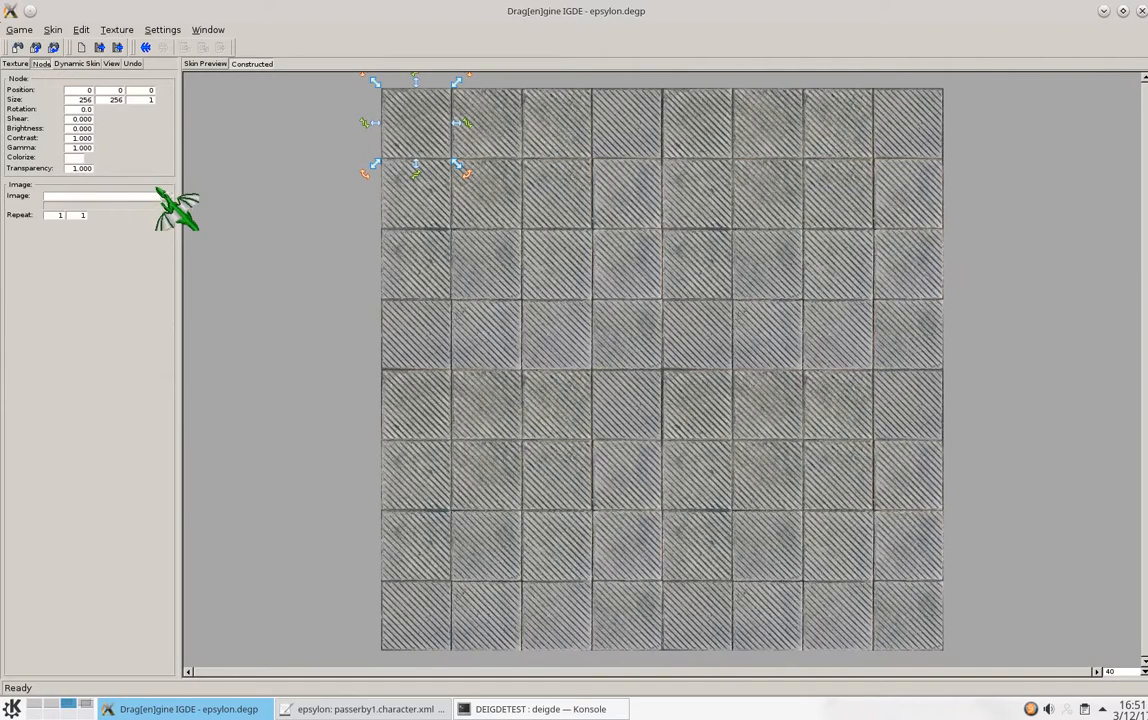
click(165, 191)
click(447, 217)
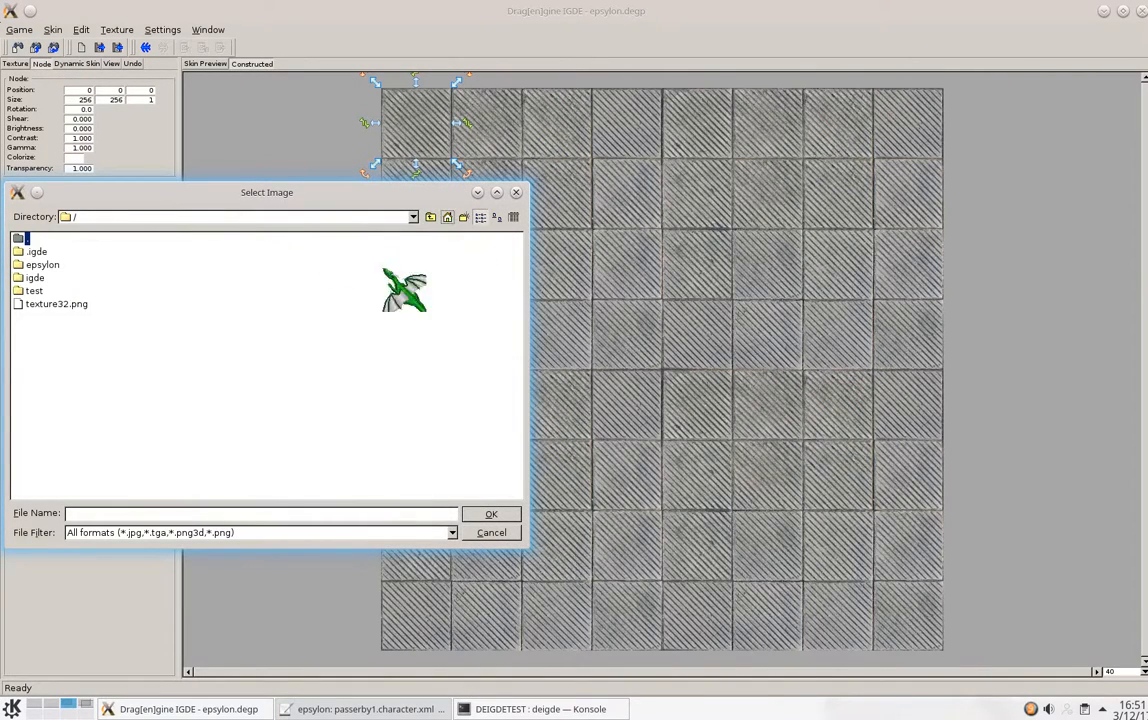
double_click(40, 290)
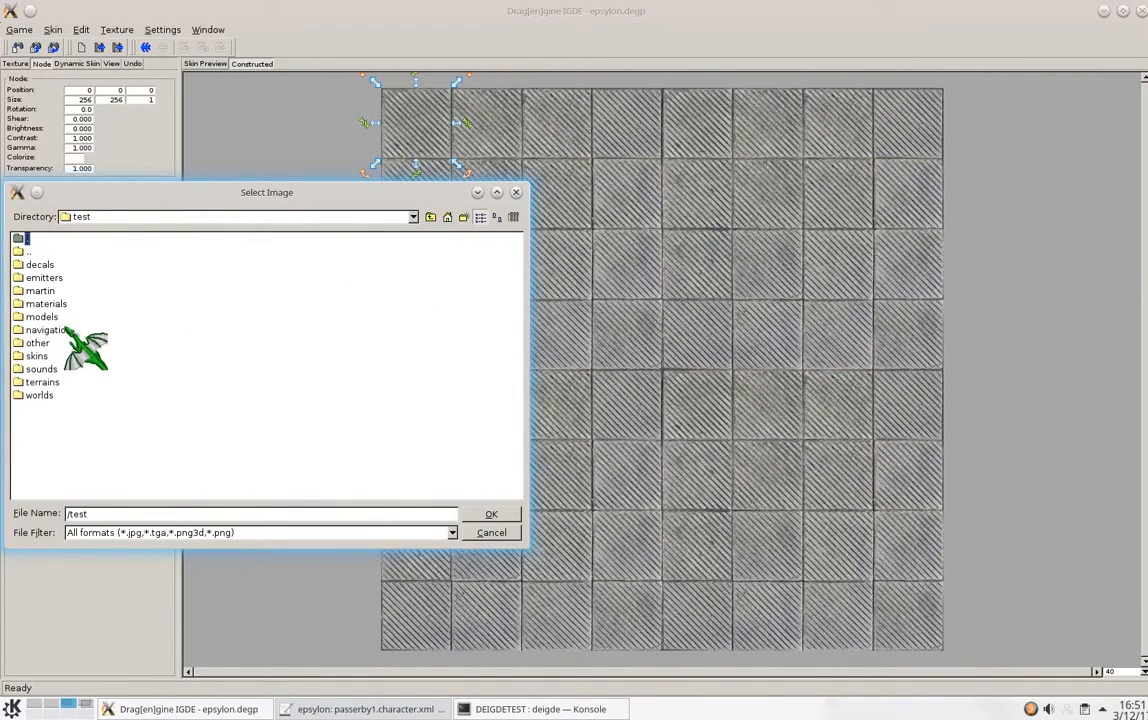
double_click(46, 304)
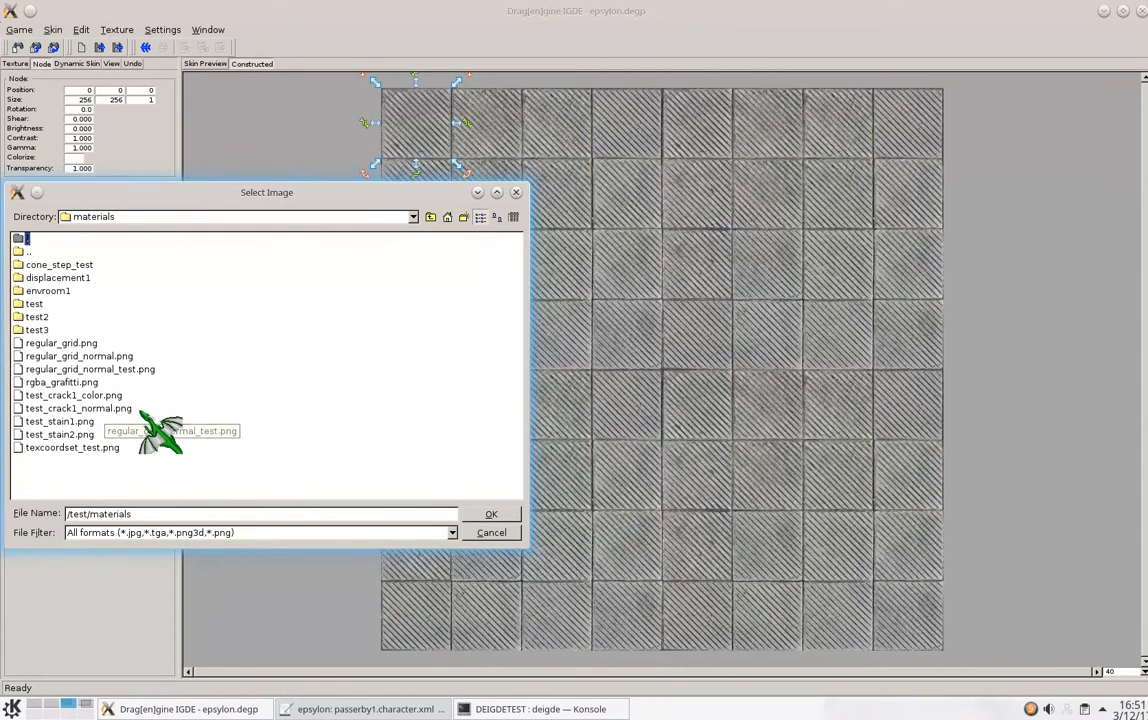
click(491, 514)
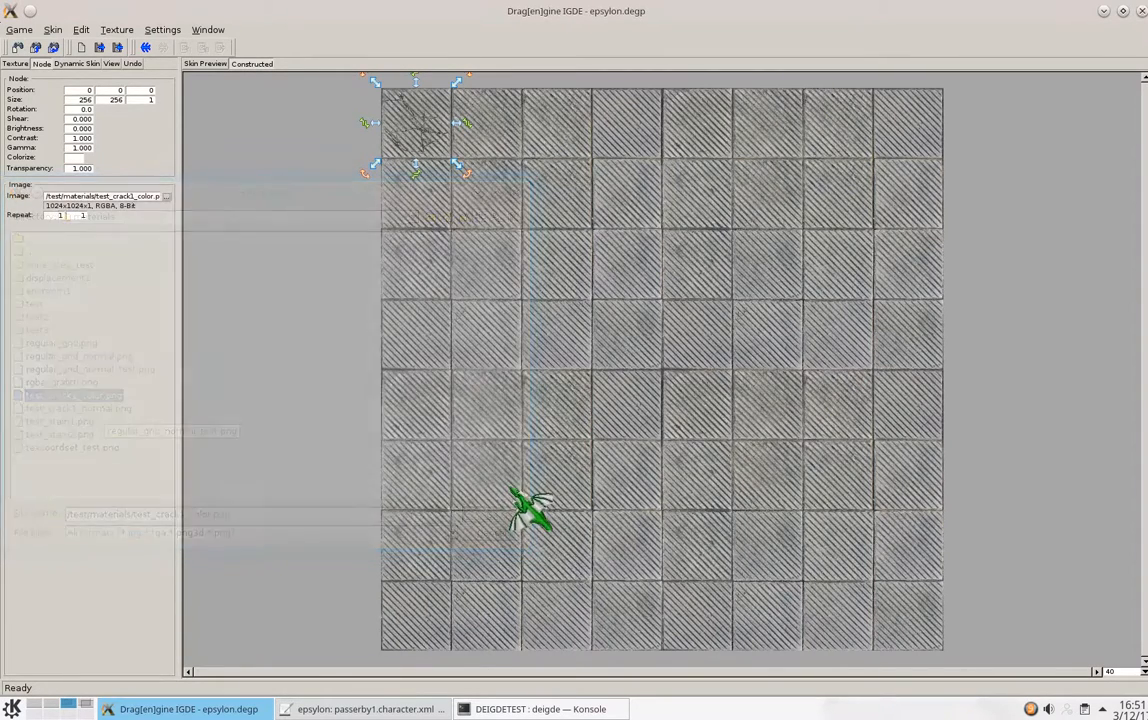
Move the crack image node to about 782, 785, enlarge it to about 1251 by 1079, and copy the node.
drag(636, 353, 731, 392)
drag(597, 310, 788, 479)
right_click(787, 479)
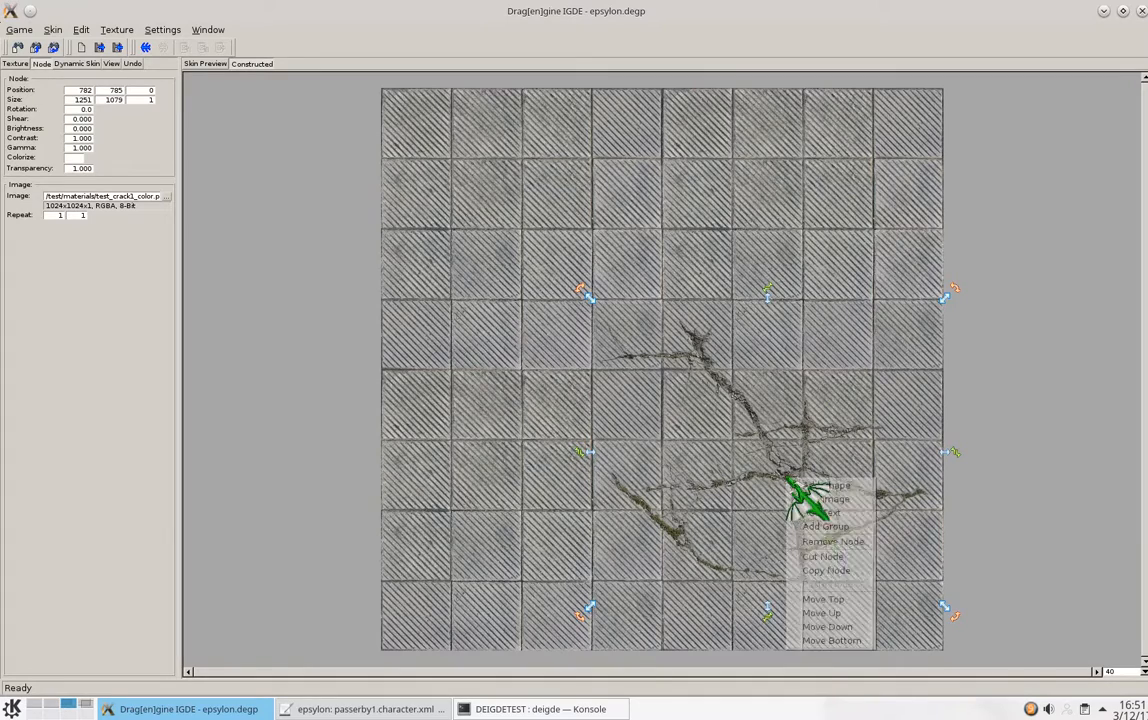
click(828, 571)
Paste the crack node onto the normal property's canvas and change its image to test_crack1_normal.png.
click(16, 63)
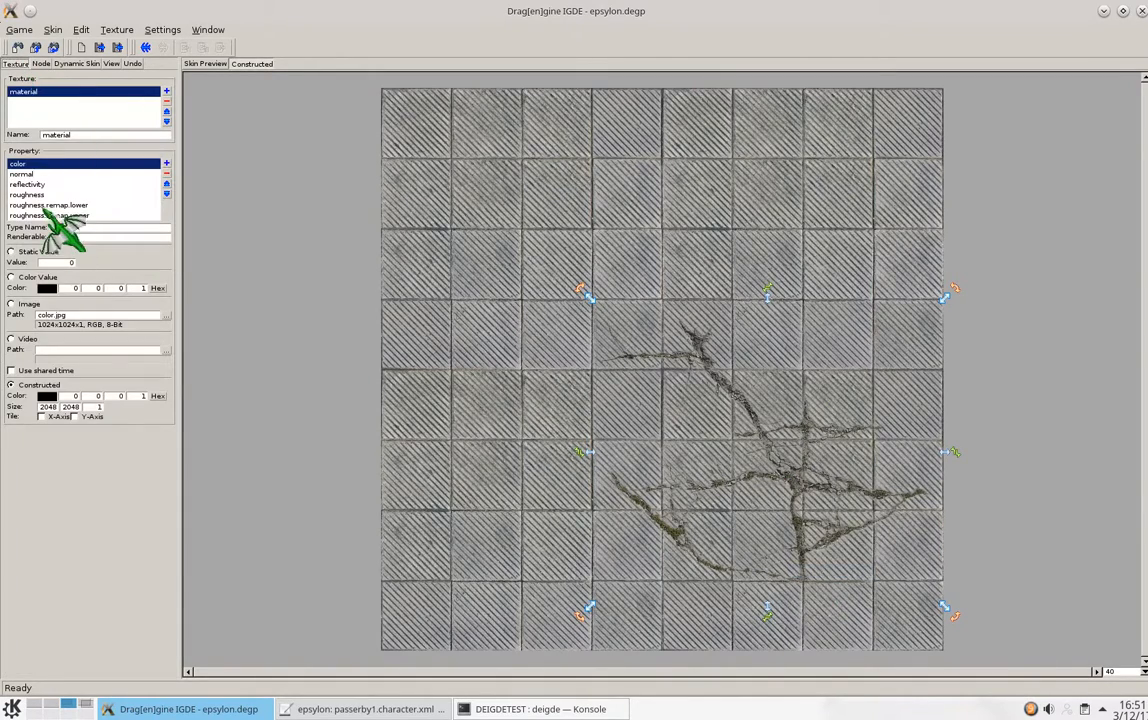
click(30, 174)
right_click(612, 323)
click(655, 429)
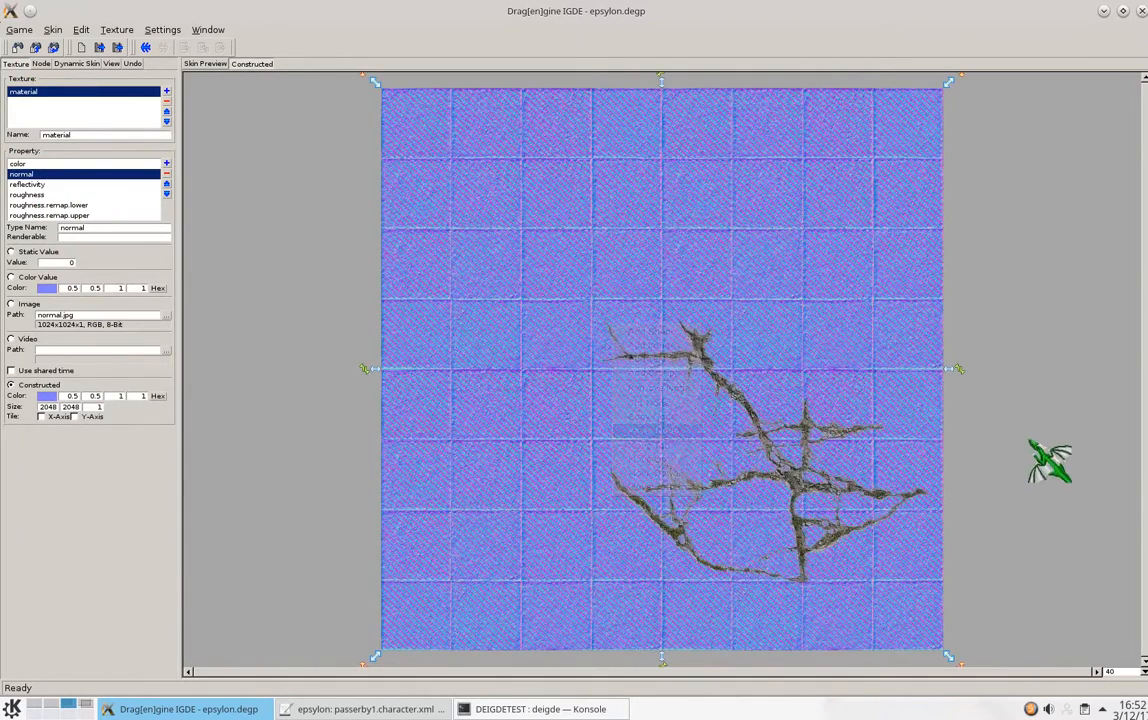
click(800, 464)
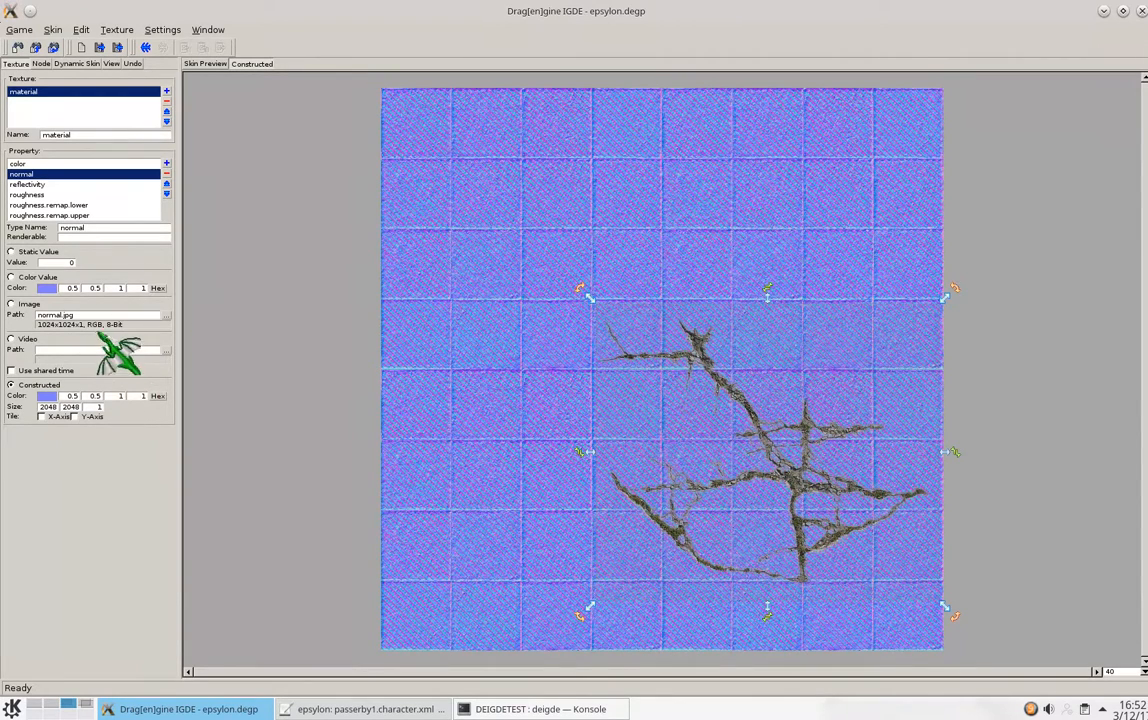
click(41, 63)
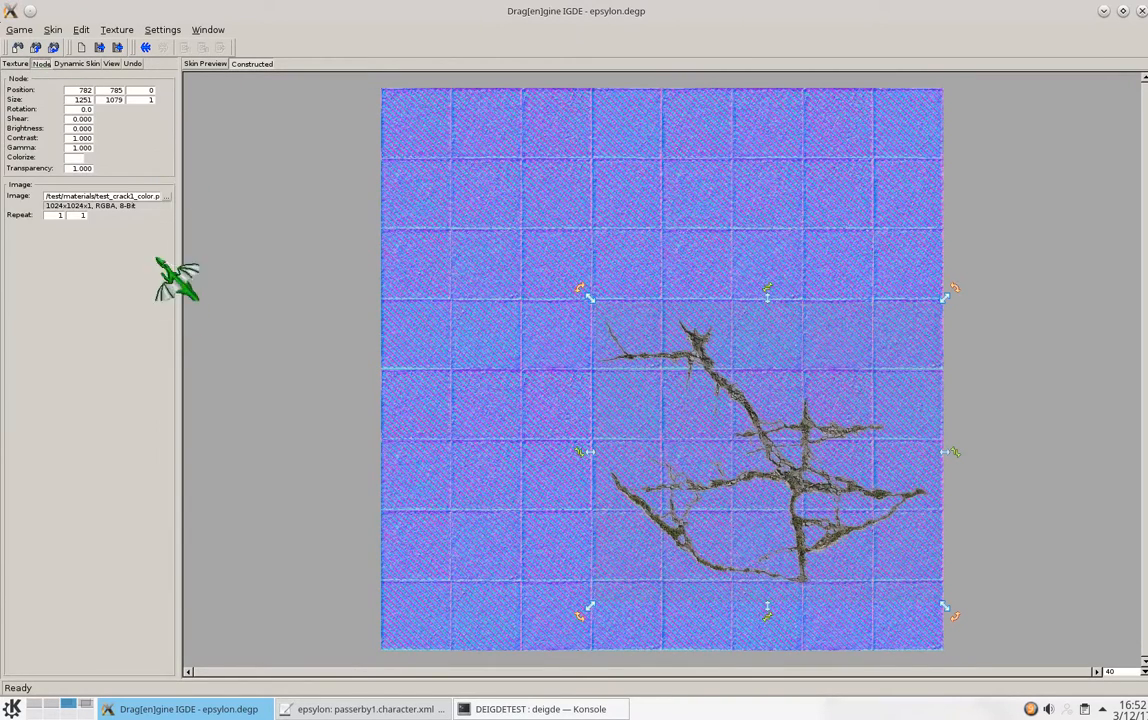
click(169, 196)
double_click(111, 409)
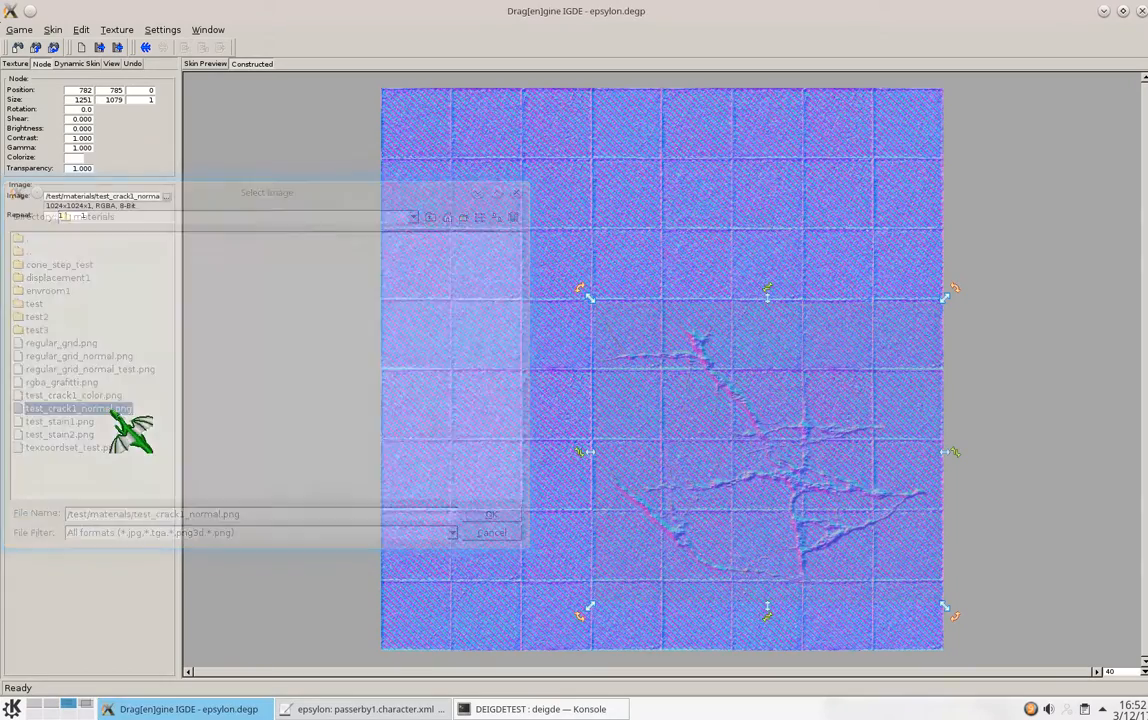
Duplicate the crack on the color canvas, placing the copy upper-left at about 1129 by 1045 with rotation about -126 and shear about 8.
click(17, 63)
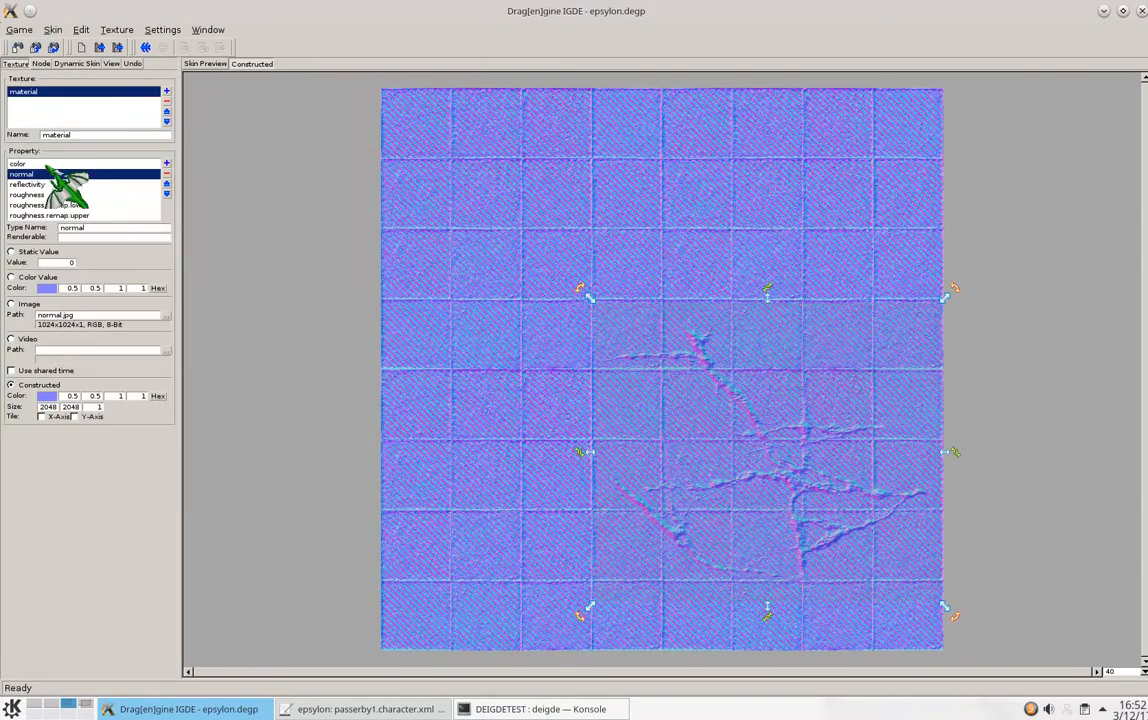
right_click(750, 395)
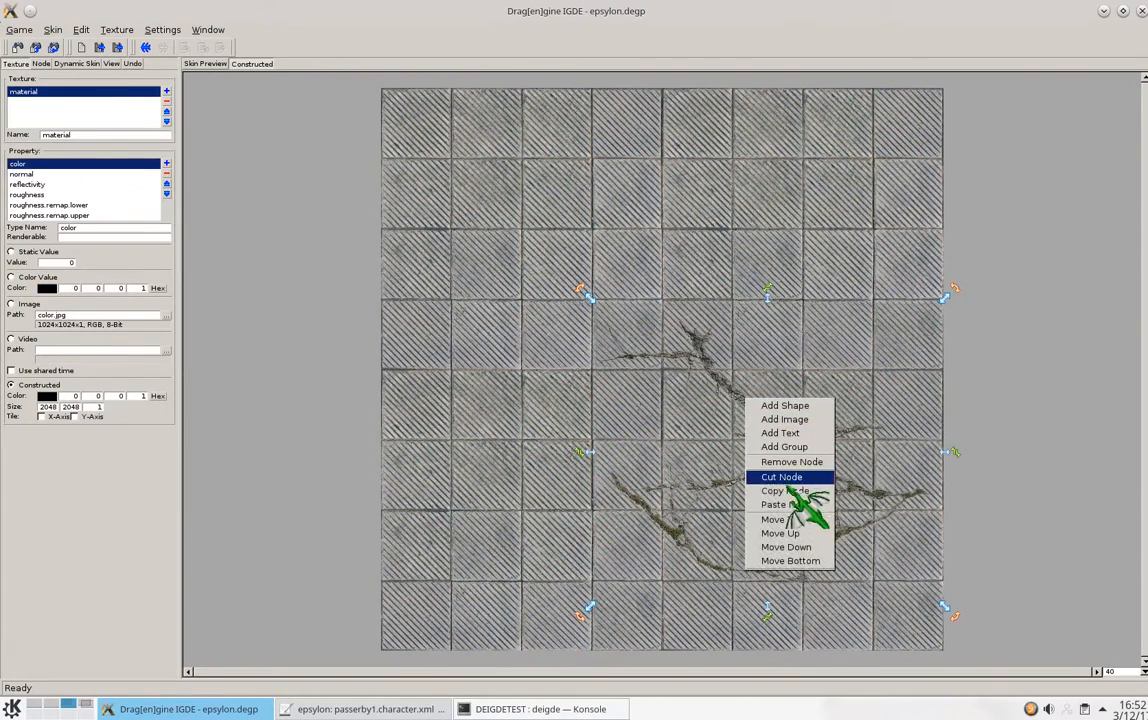
right_click(495, 362)
click(559, 466)
drag(780, 452, 602, 303)
drag(790, 490, 548, 251)
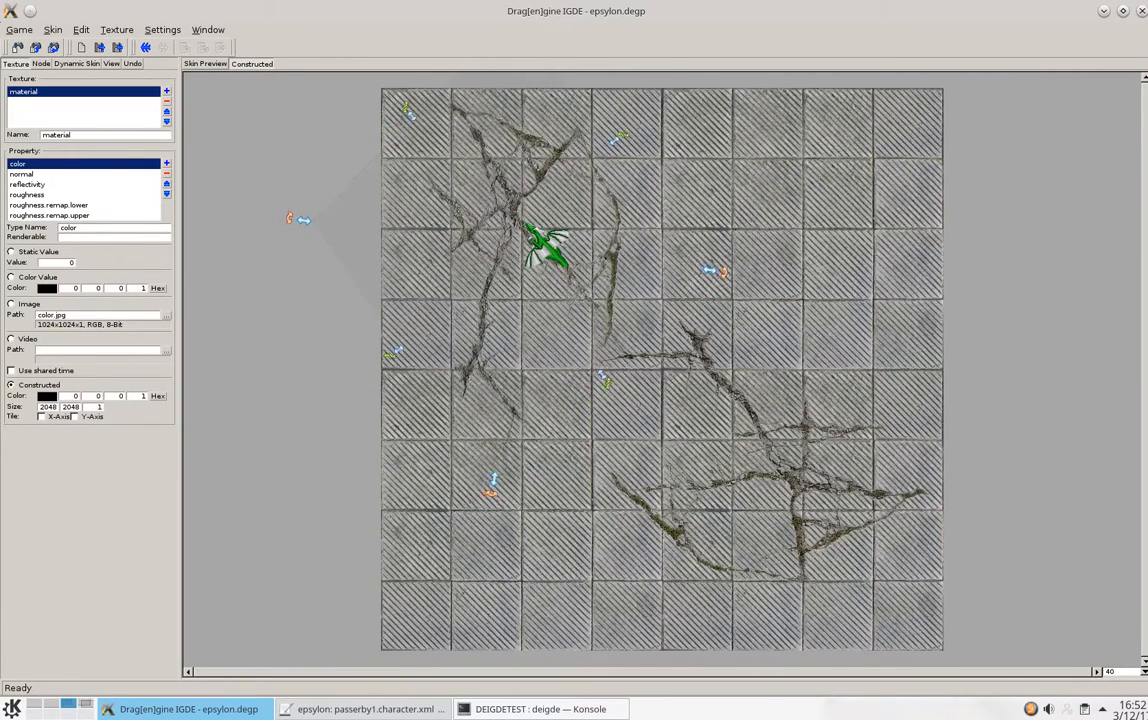
Copy the rotated crack node from the color canvas to the normal canvas and switch its image to test_crack1_normal.png.
right_click(527, 228)
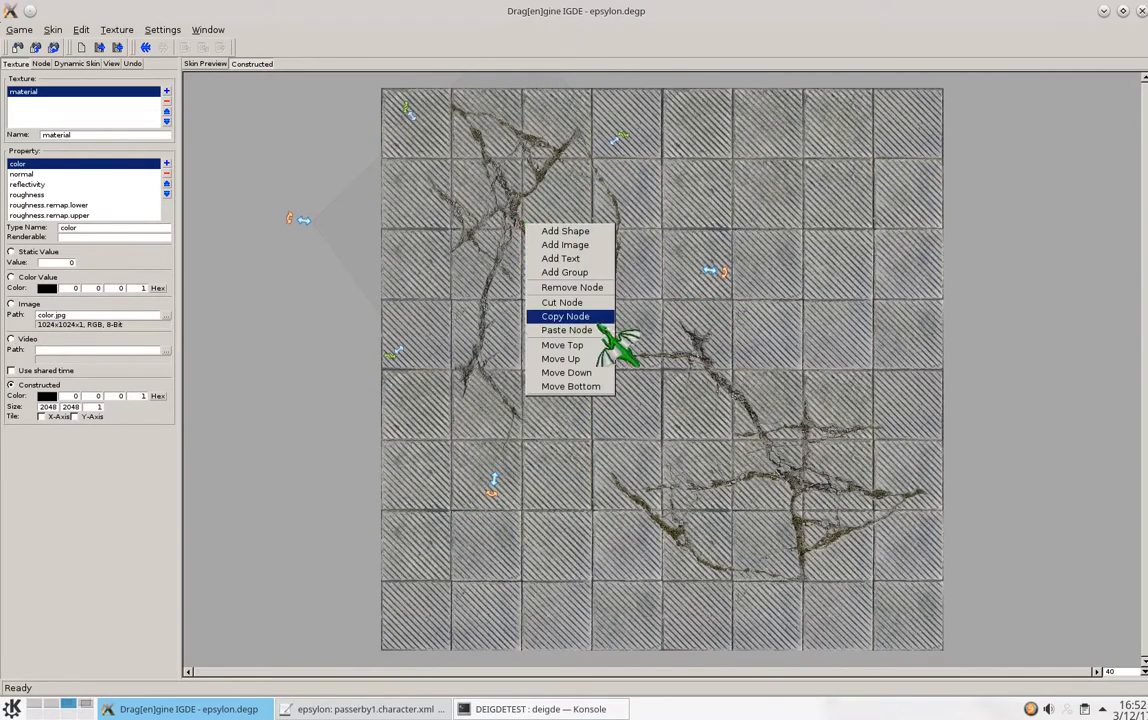
click(590, 317)
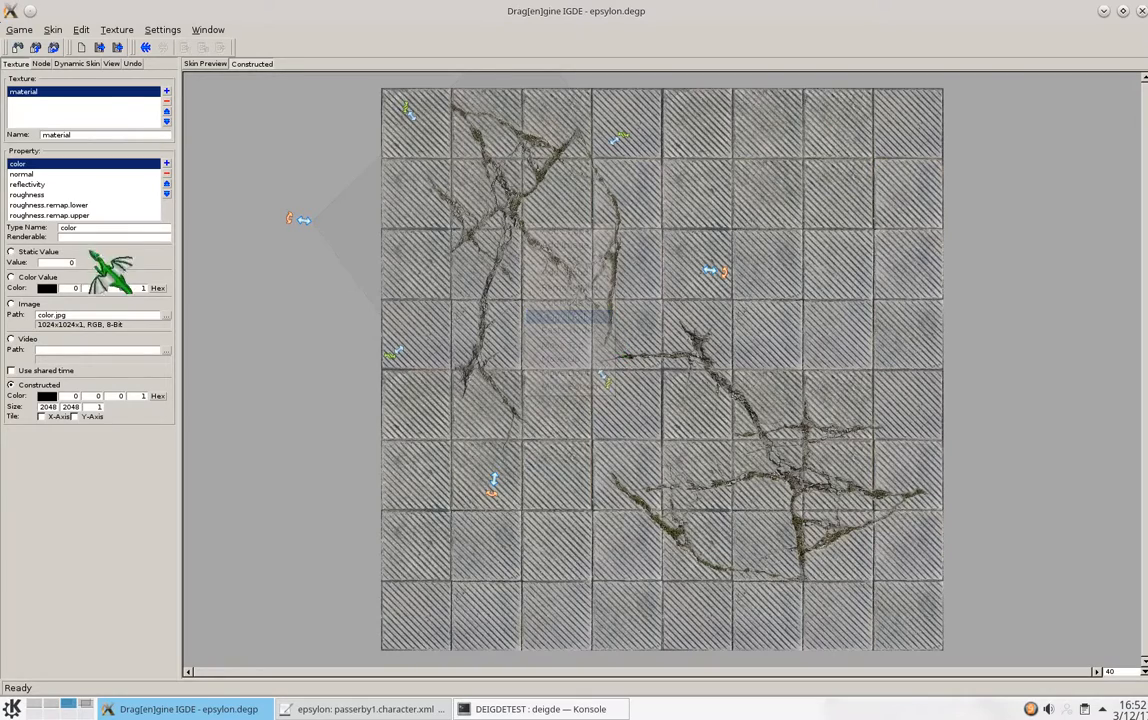
click(30, 174)
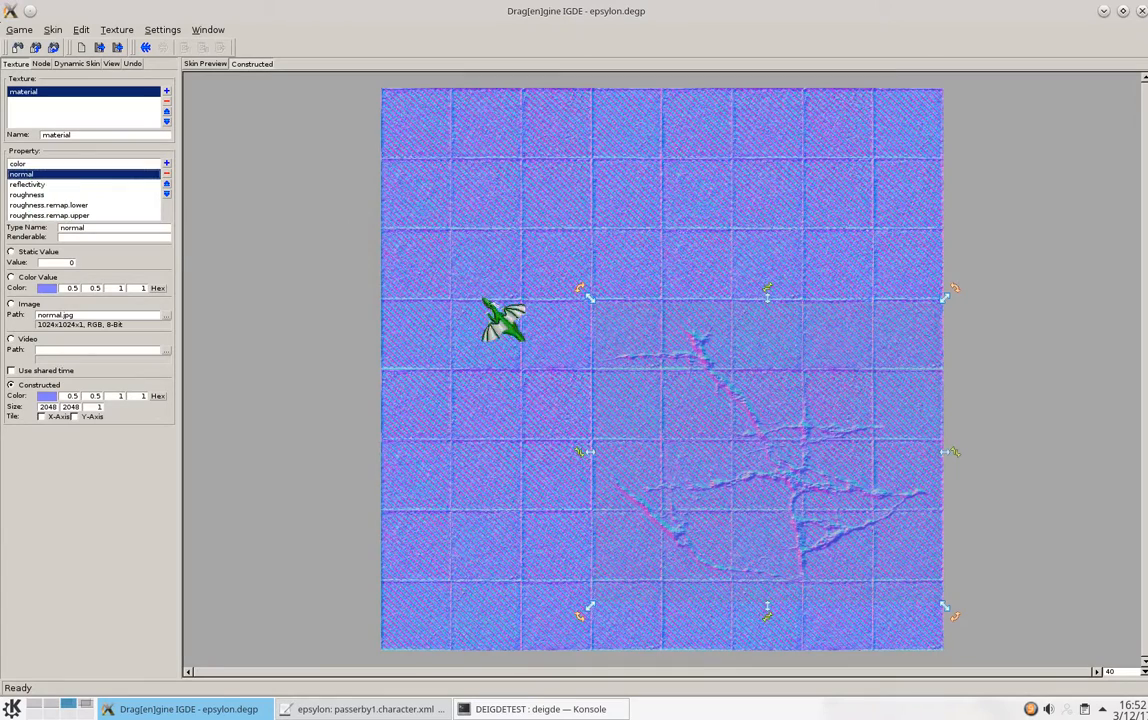
right_click(458, 282)
click(508, 386)
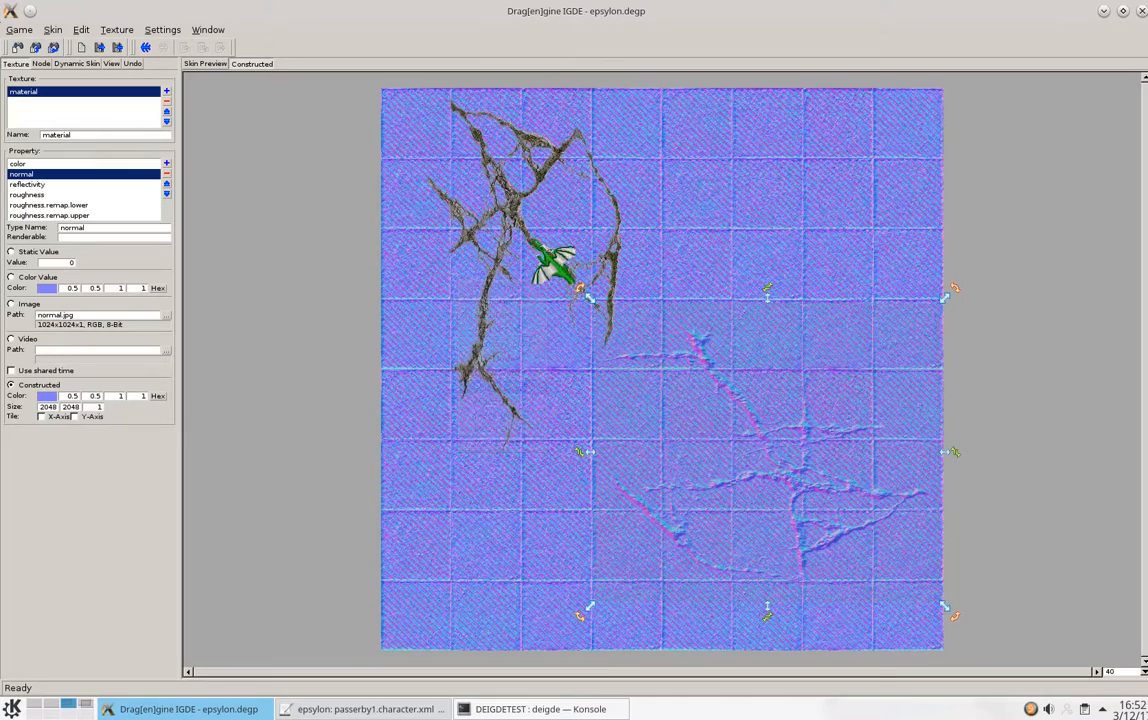
click(42, 63)
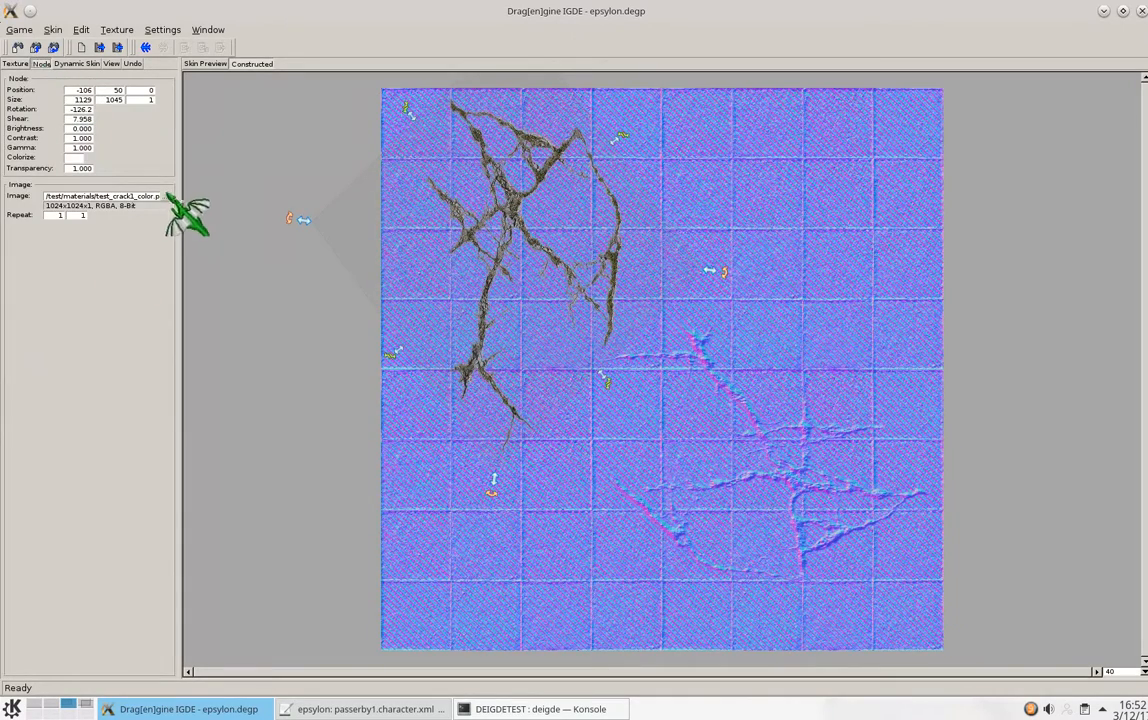
click(163, 195)
double_click(116, 410)
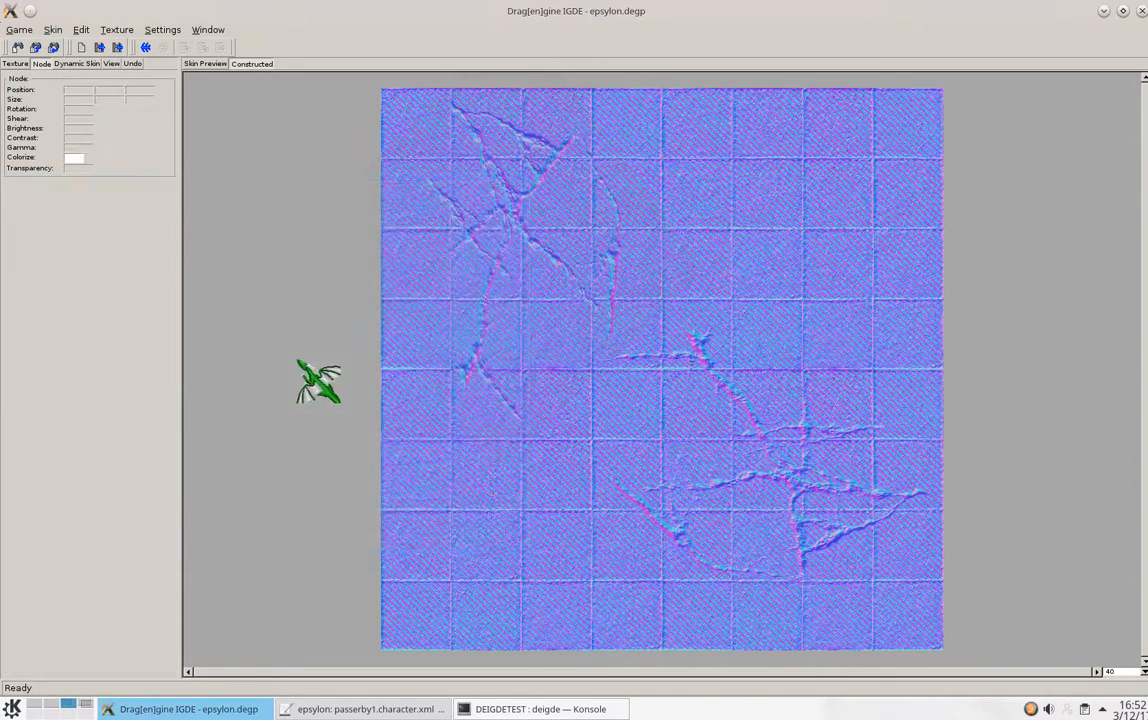
Add another image node with test_stain1.png to the color canvas and move it to about 1322, 320.
click(15, 63)
click(42, 163)
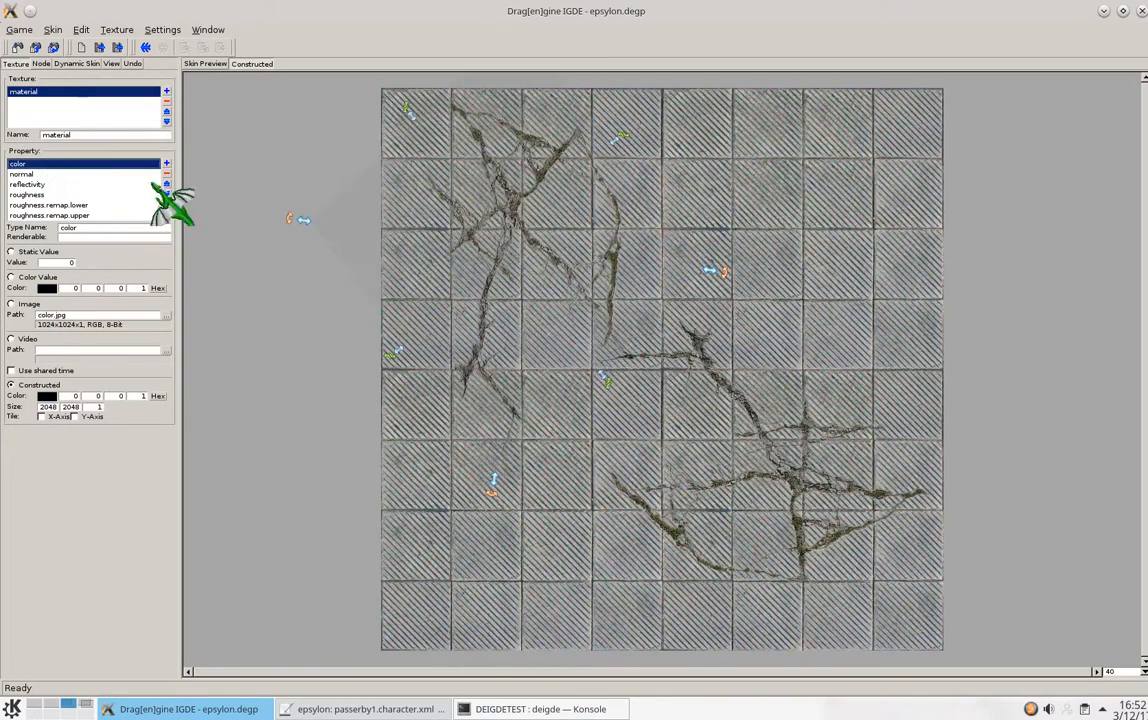
right_click(790, 256)
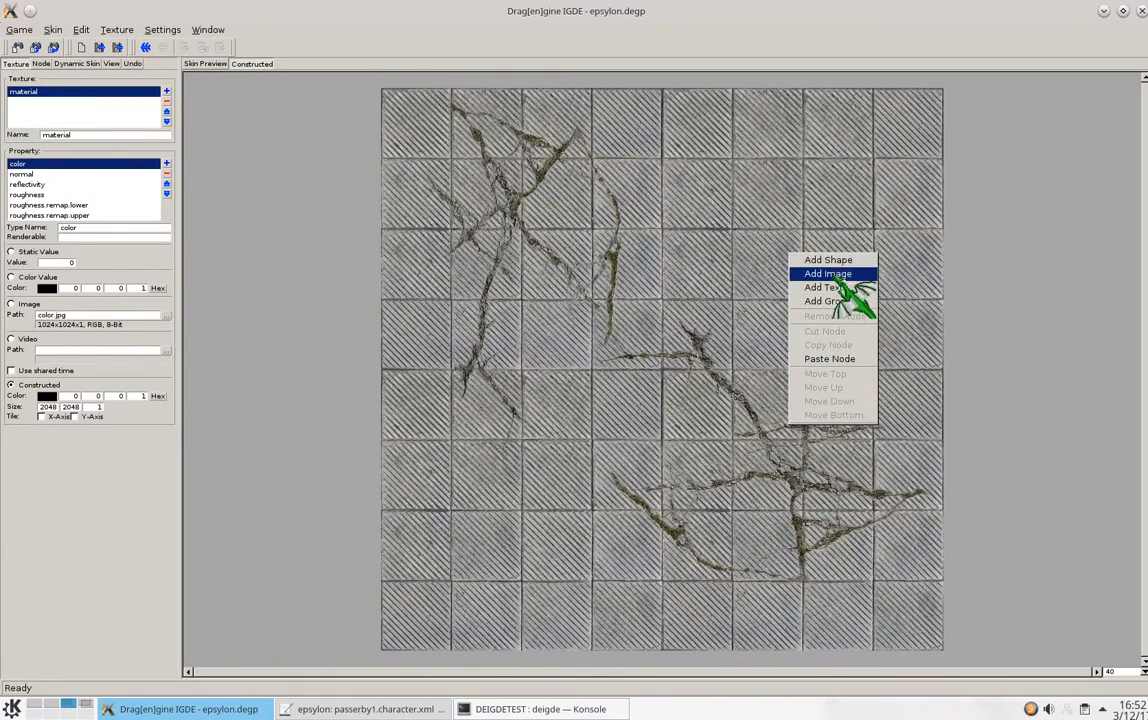
click(822, 272)
click(41, 63)
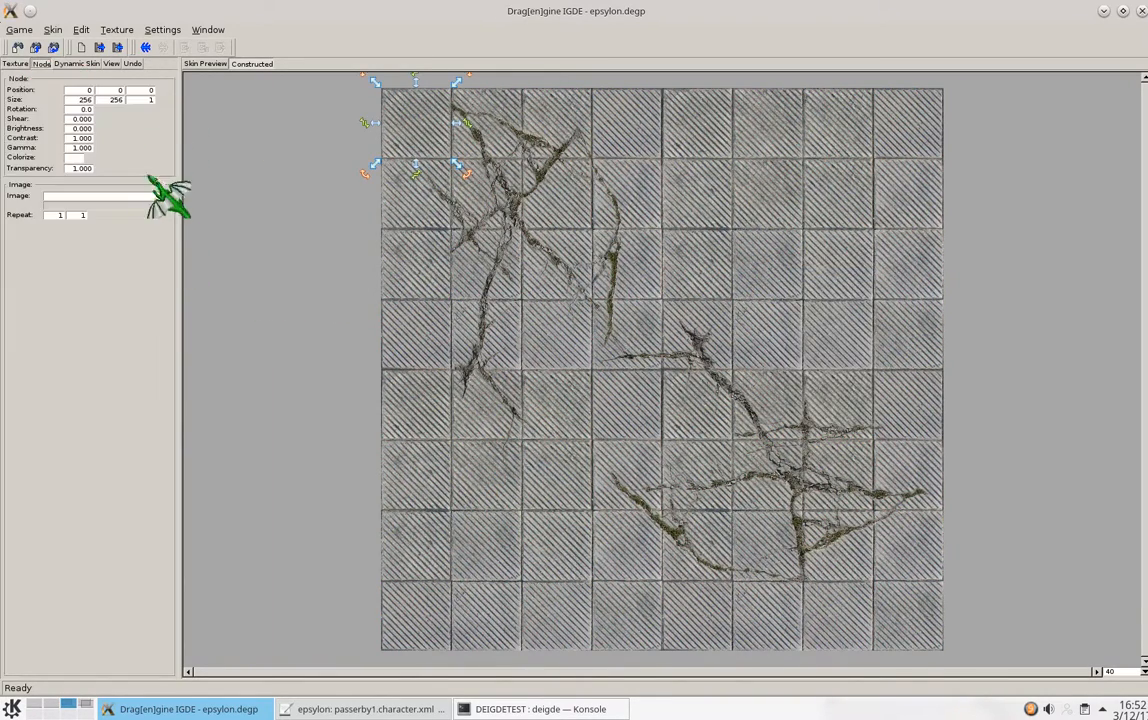
click(166, 196)
click(430, 217)
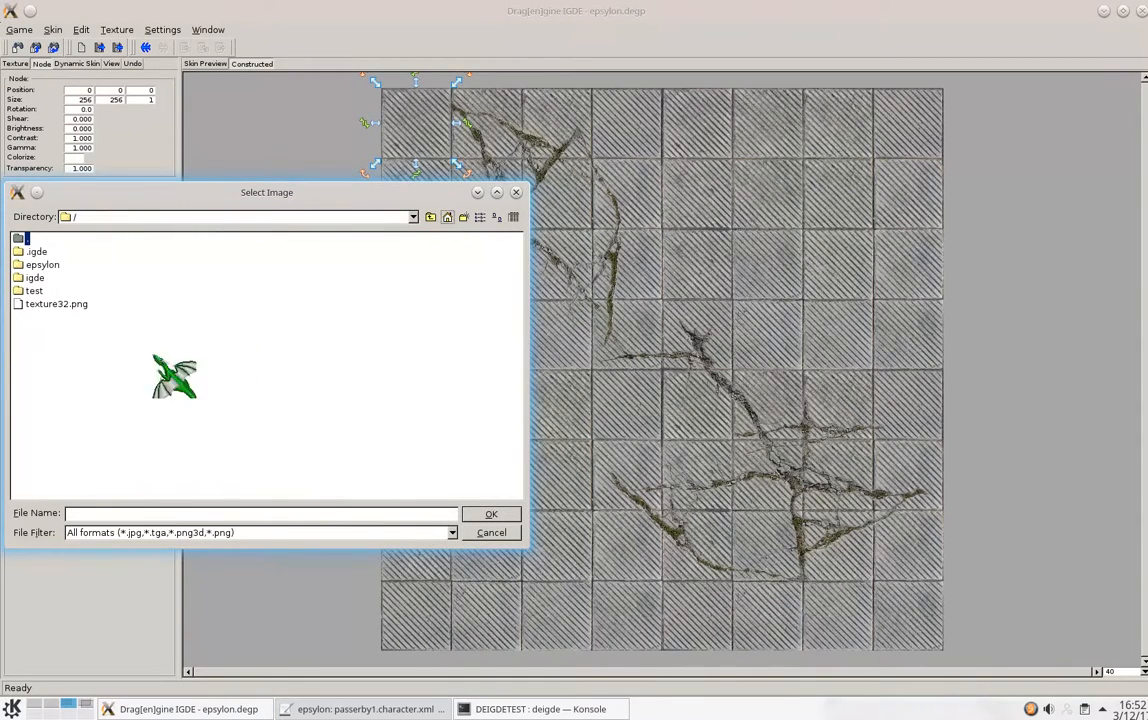
double_click(38, 291)
double_click(52, 305)
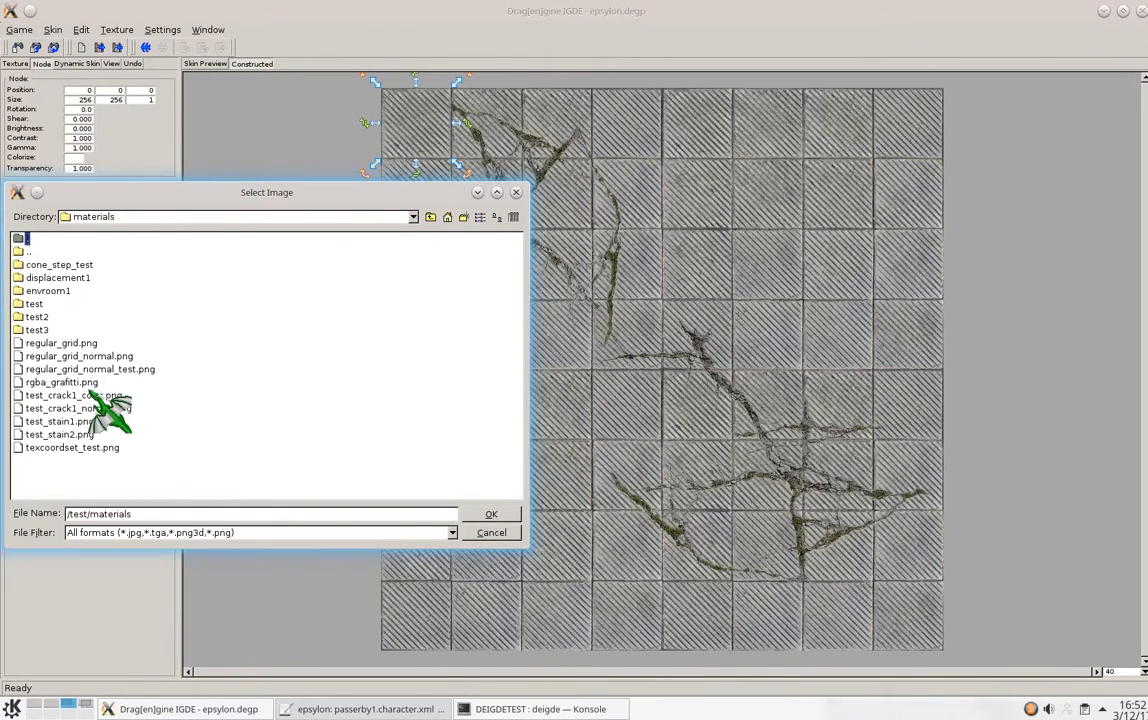
click(70, 423)
double_click(72, 424)
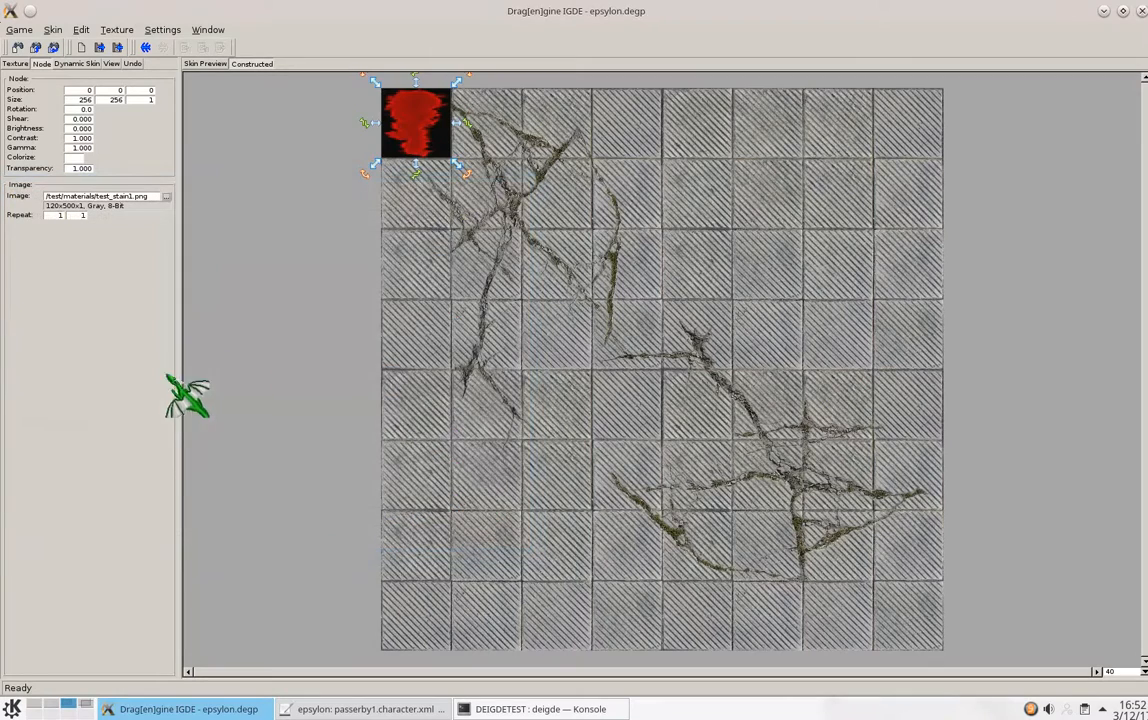
drag(420, 134, 786, 226)
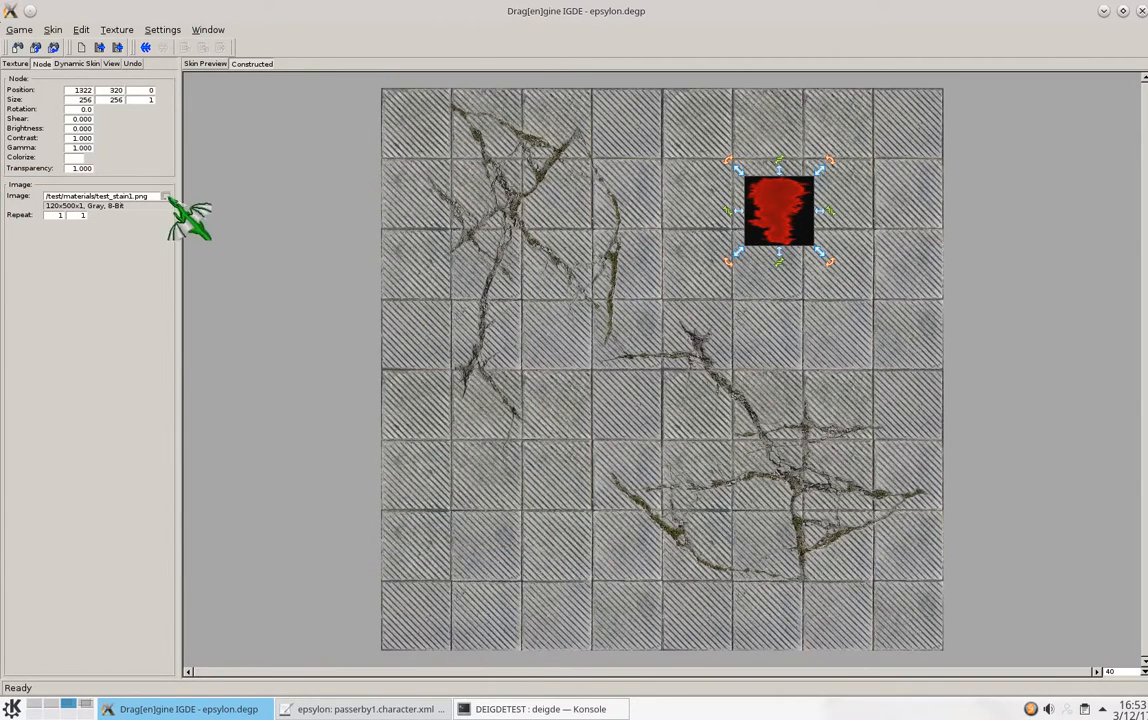
Change the new node's image to test_crack1_color.png, stretch it to about 654 by 1245, and move it to about 1359, -40.
click(166, 196)
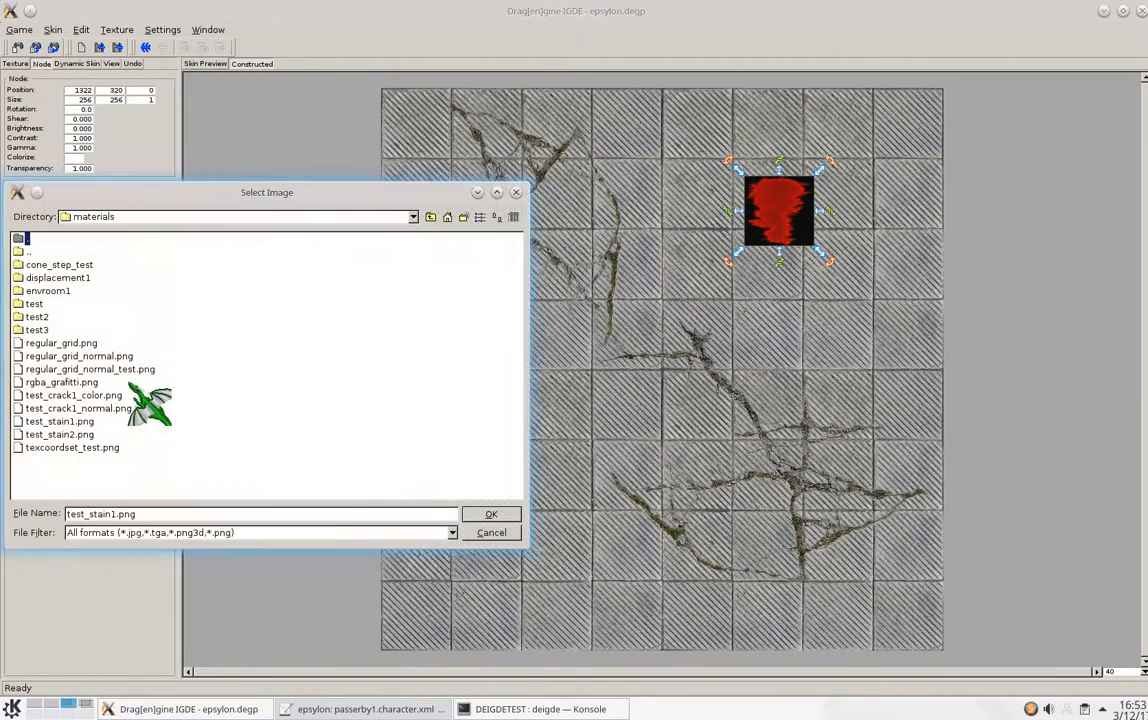
double_click(75, 396)
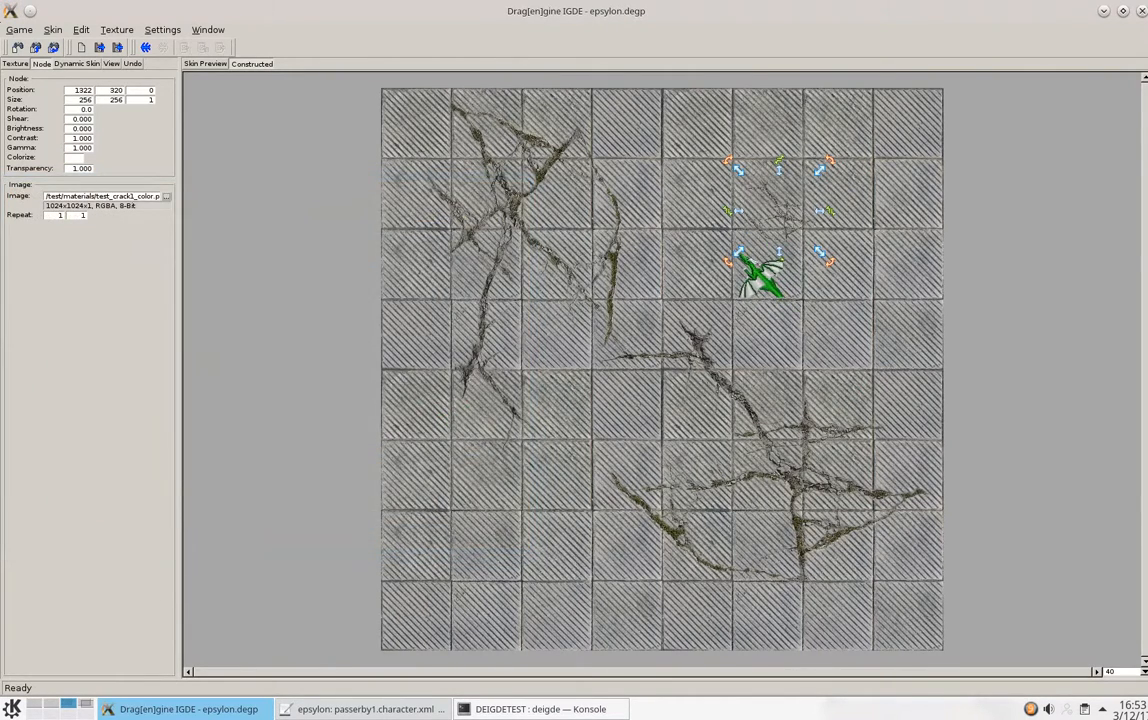
drag(740, 255, 628, 526)
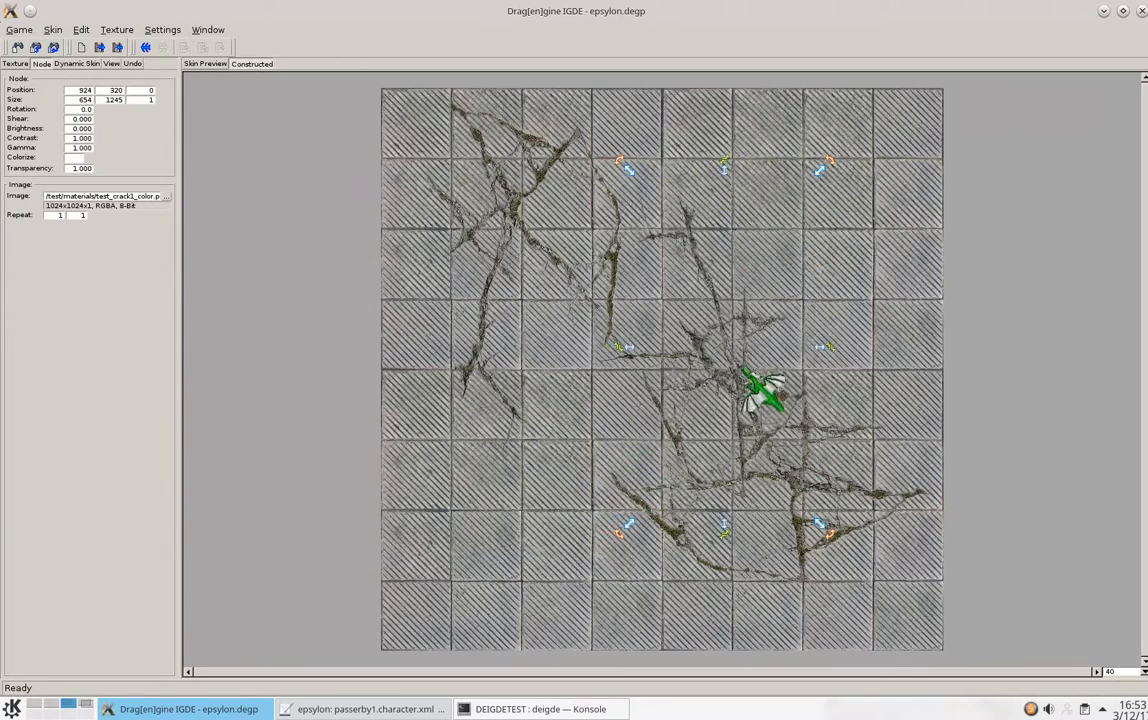
drag(761, 388, 882, 266)
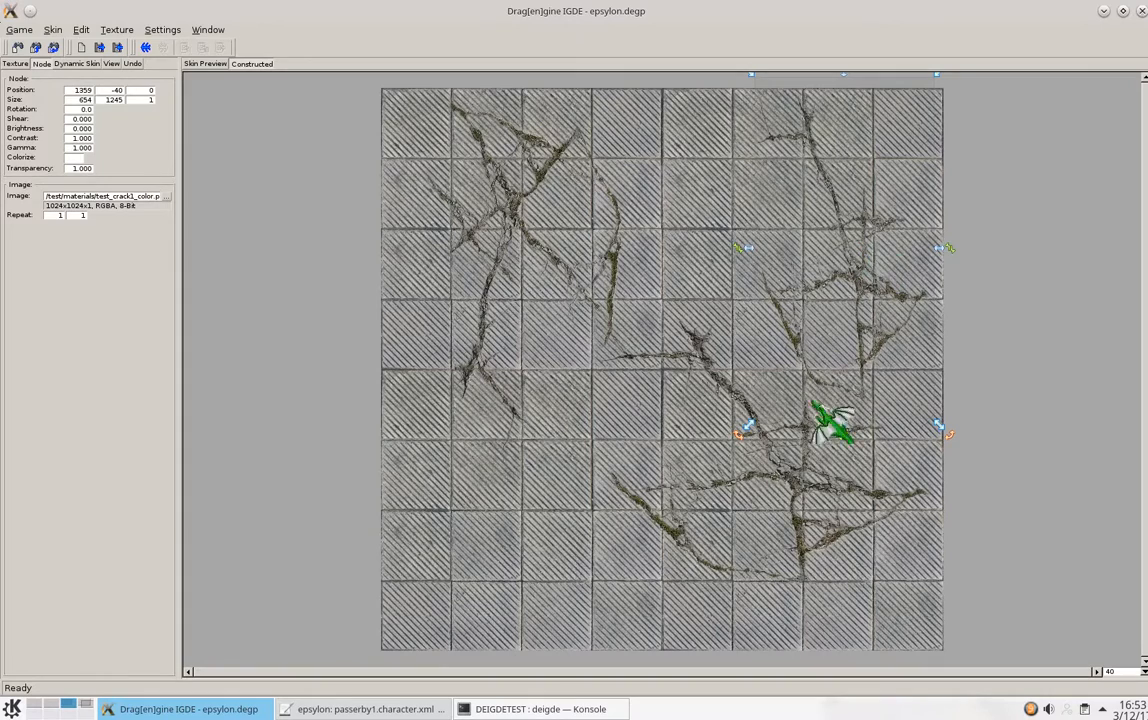
Copy the stretched crack node from the color canvas and paste it onto the normal property's canvas.
right_click(850, 283)
click(907, 377)
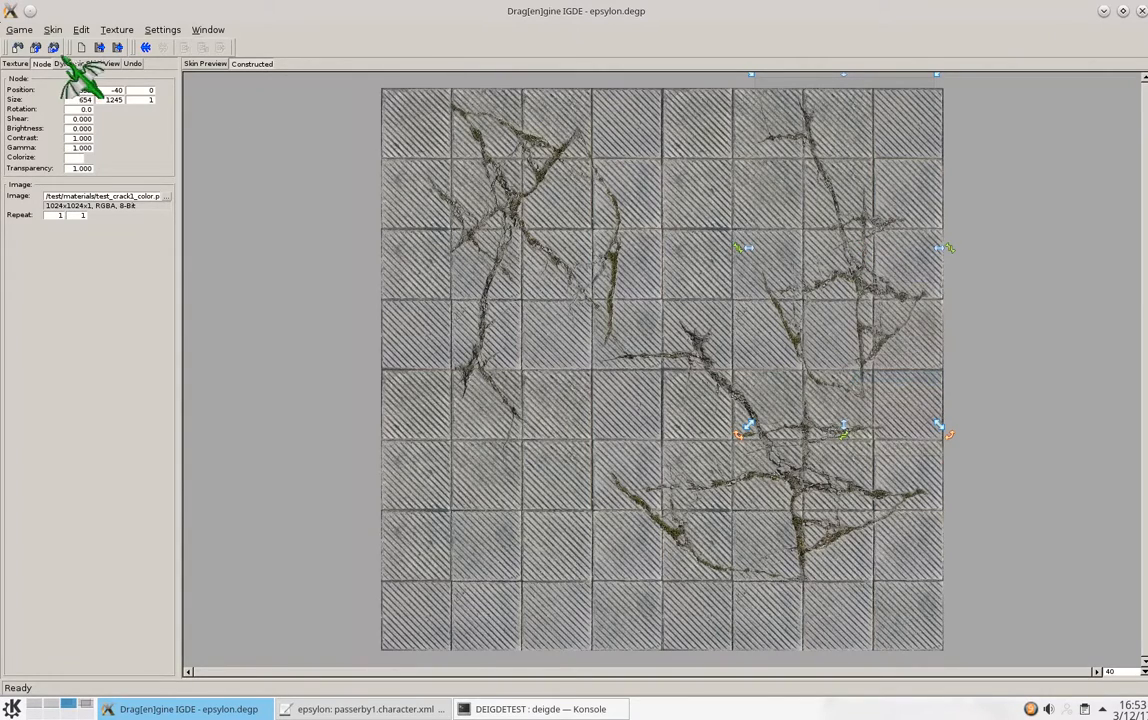
click(25, 64)
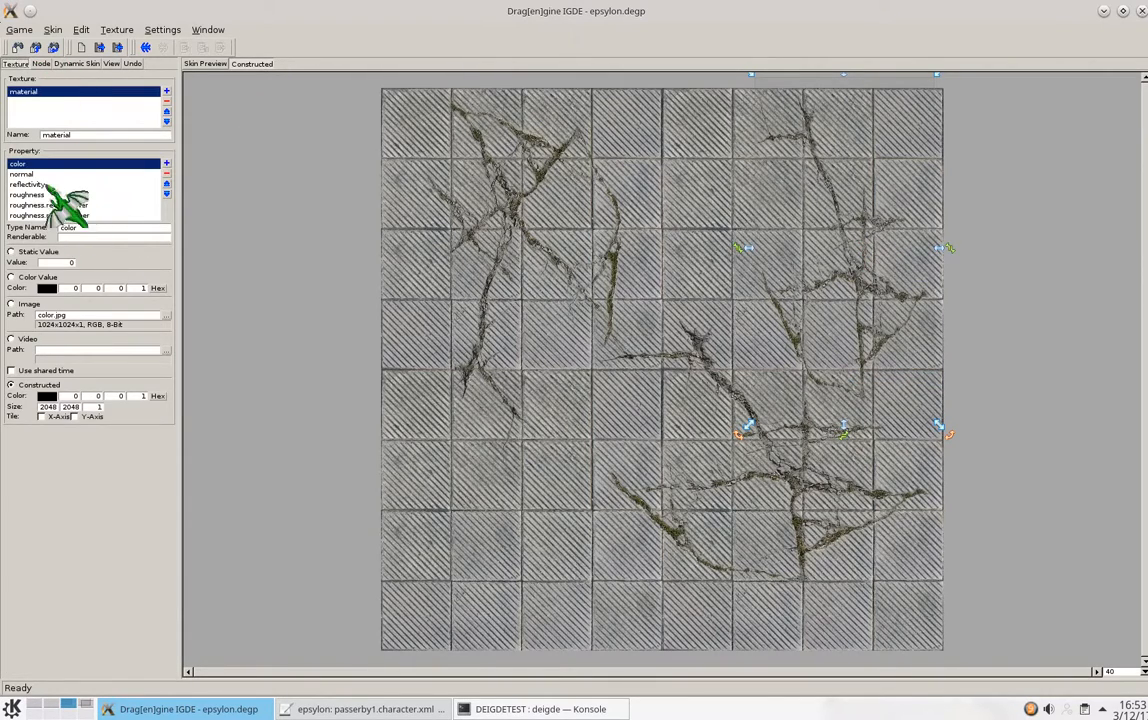
click(40, 174)
right_click(806, 216)
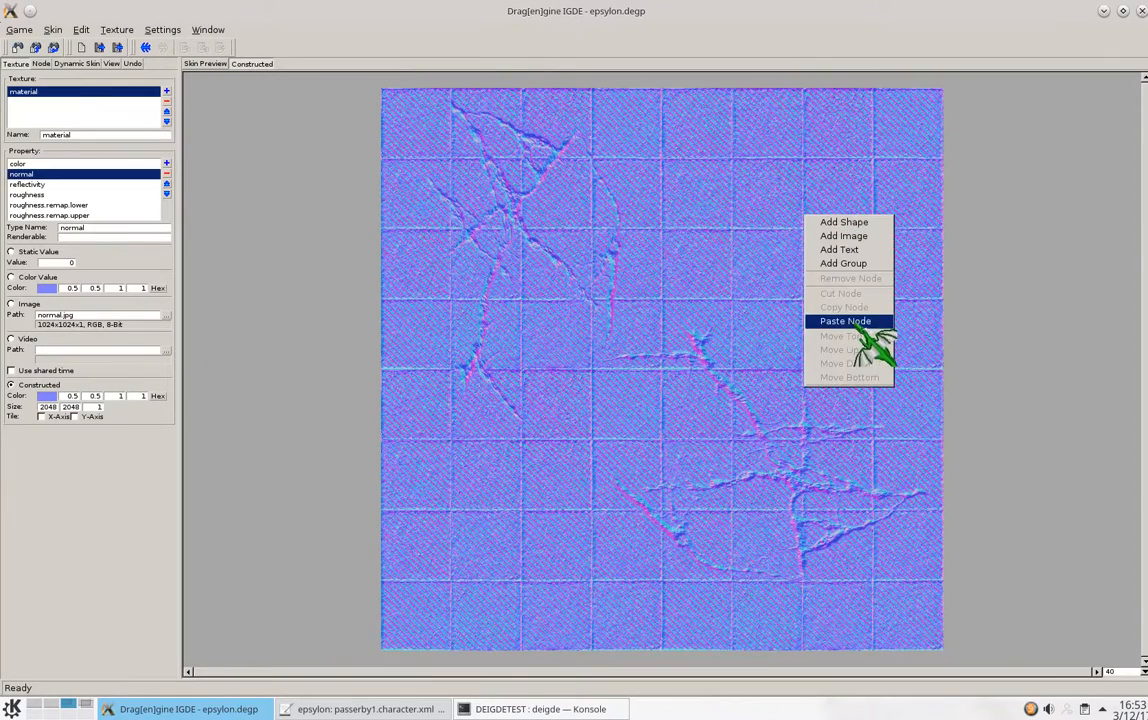
click(845, 320)
Change the pasted crack node's image to test_crack1_normal.png and deselect the node.
click(42, 64)
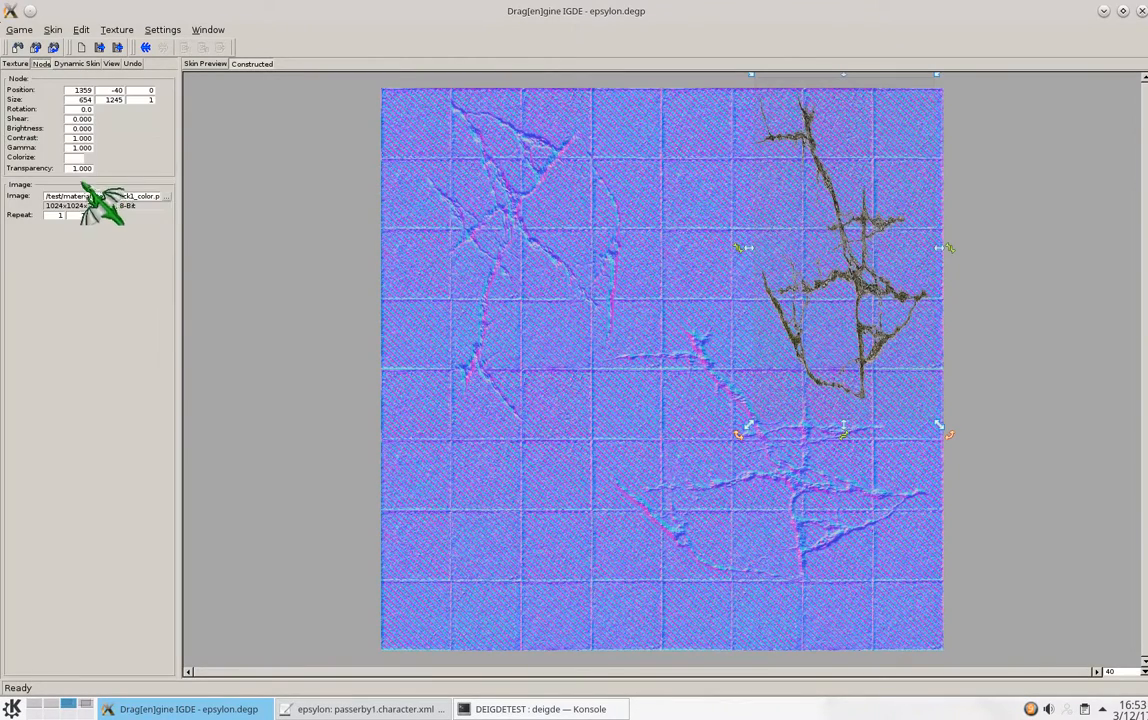
click(168, 197)
double_click(96, 408)
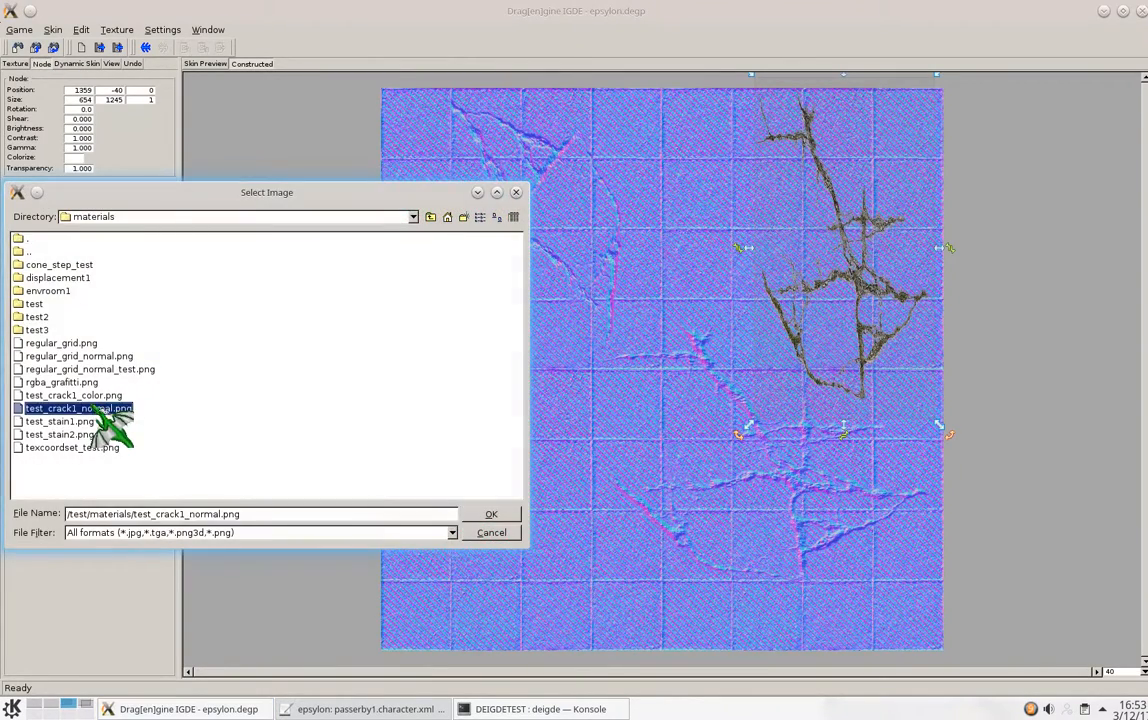
click(312, 284)
Return to the color property and examine the cracked pavement in the skin preview from several angles and distances.
click(18, 64)
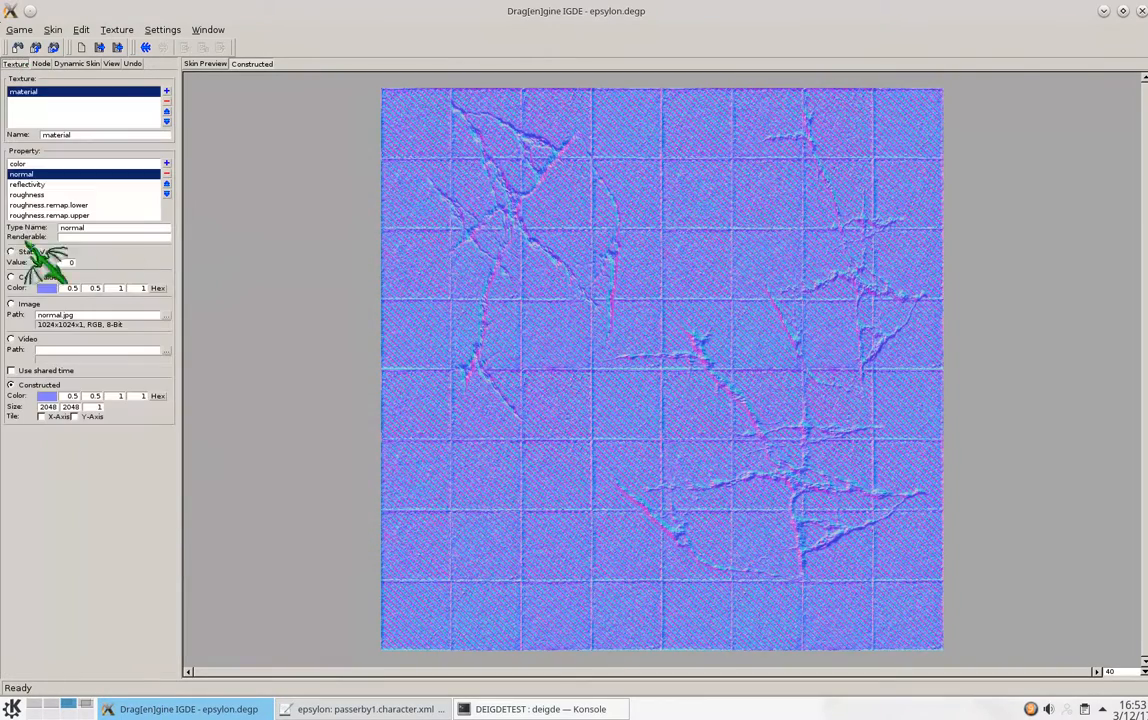
click(100, 163)
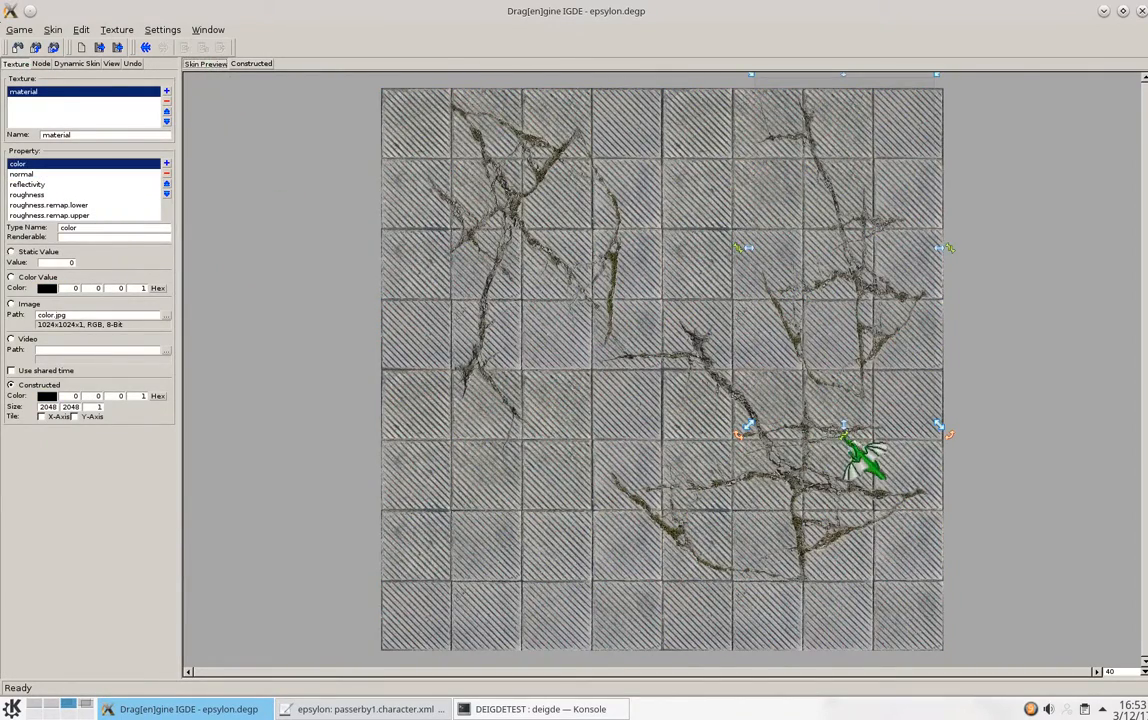
right_drag(865, 365, 757, 418)
scroll(757, 418, up, 6)
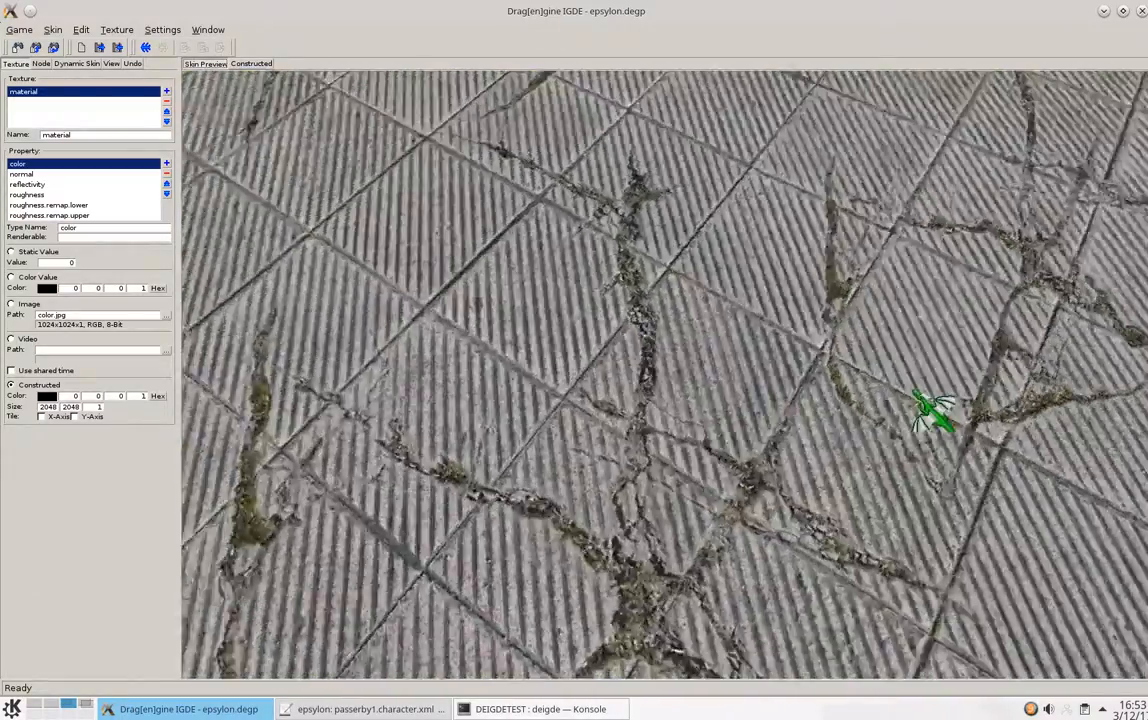
right_drag(930, 410, 891, 300)
scroll(880, 322, down, 6)
scroll(884, 306, up, 2)
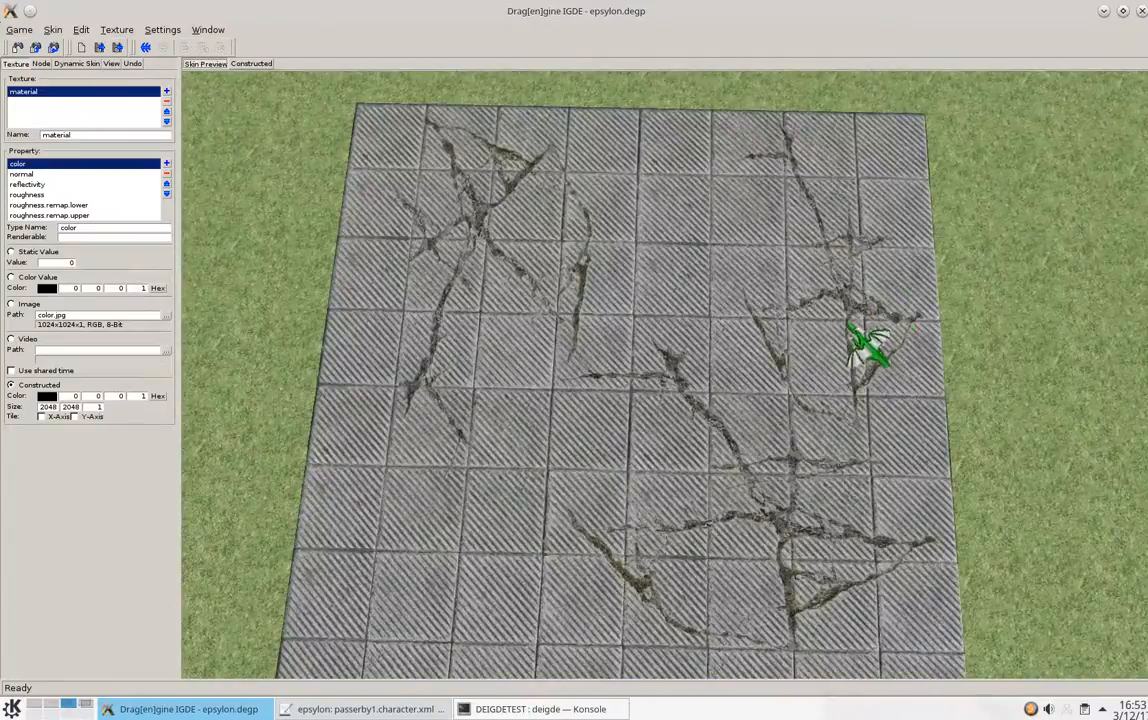
scroll(864, 350, up, 4)
scroll(884, 378, down, 2)
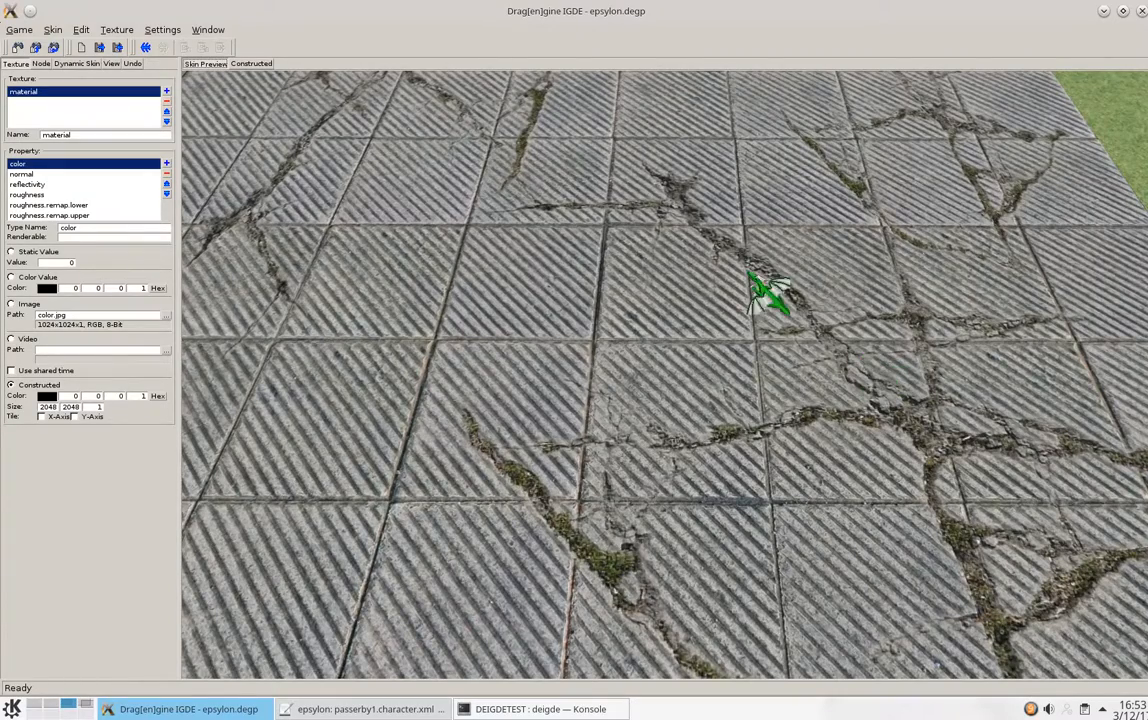
right_drag(754, 324, 586, 335)
right_drag(650, 308, 679, 302)
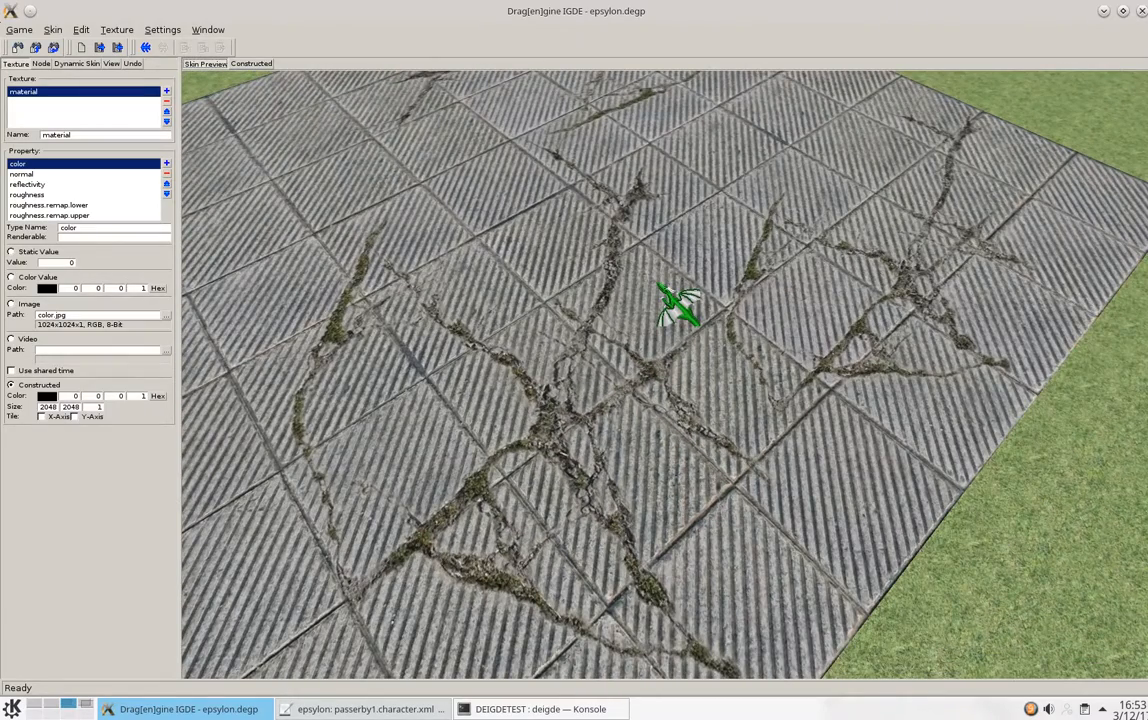